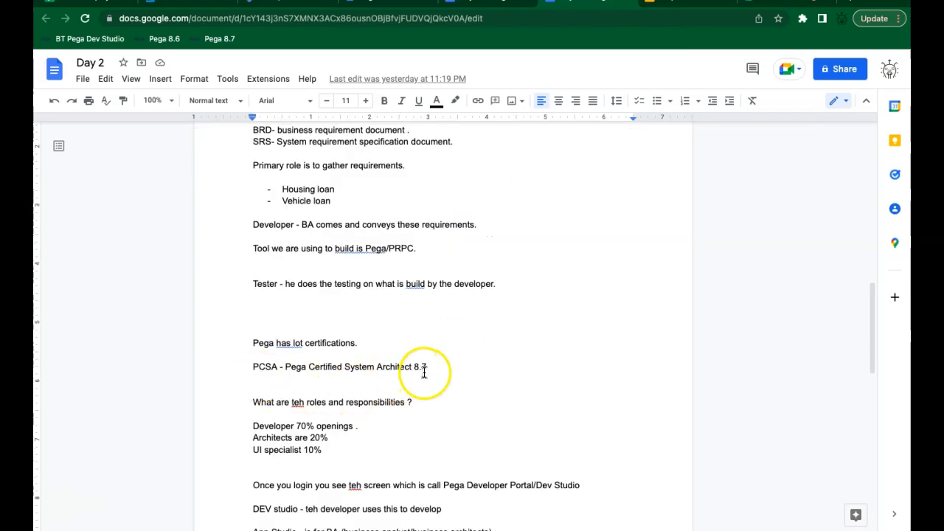
Step: Move through the Day 2 notes to the end, then open the Pega 8.7 environment bookmark
left_click(459, 405)
key("Down")
key("Down")
key("Down")
key("Down")
key("Down")
key("Down")
key("Down")
key("Down")
key("Down")
key("Down")
key("Down")
key("Down")
key("Down")
key("Down")
key("Down")
key("Down")
key("Down")
key("Down")
key("Down")
key("Down")
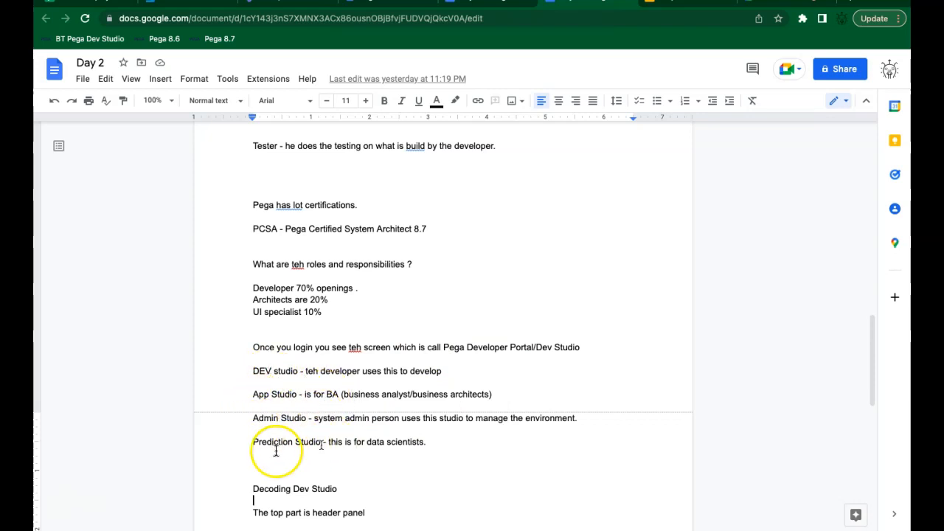
key("Down")
key("Down")
key("Down")
key("Down")
key("Down")
key("Down")
key("Down")
key("Down")
key("Down")
key("Down")
key("Down")
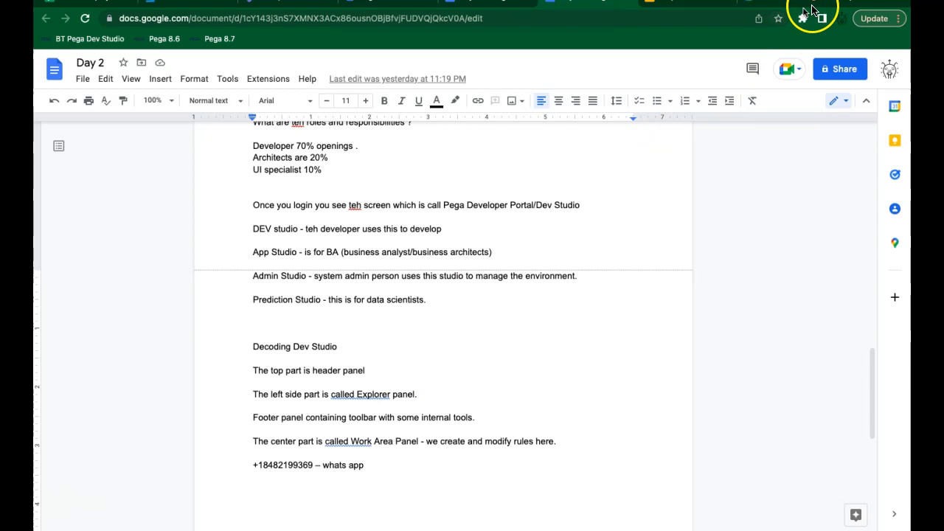
left_click(849, 2)
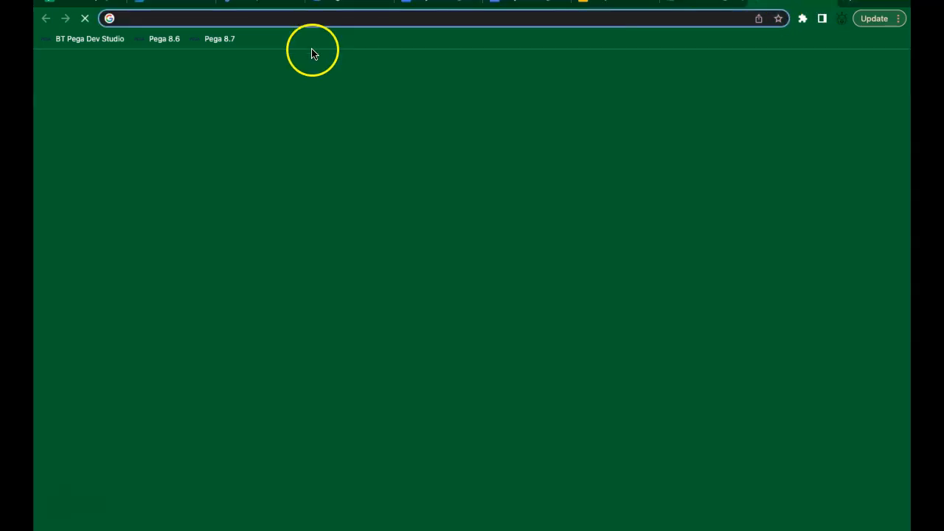
Step: Load the Pega 8.7 Dev Studio home page, then switch to the Day 3 notes document
left_click(221, 39)
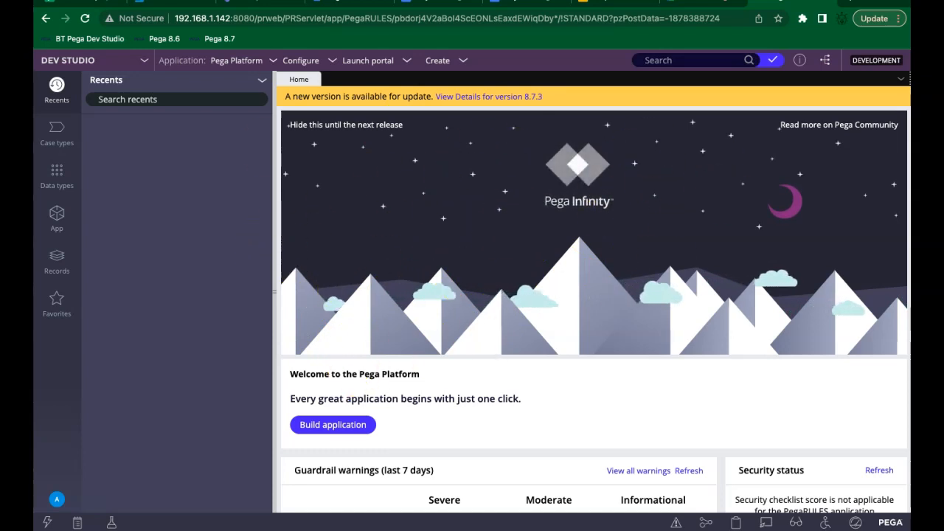
left_click(431, 1)
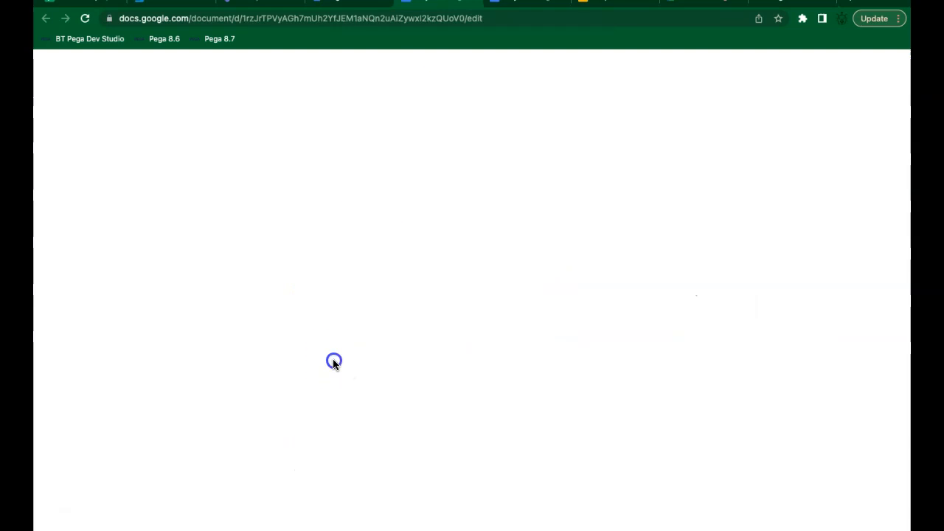
Step: Delete the 'Class starting in 5 mins' line from the Day 3 document and return to Dev Studio
left_click(375, 289)
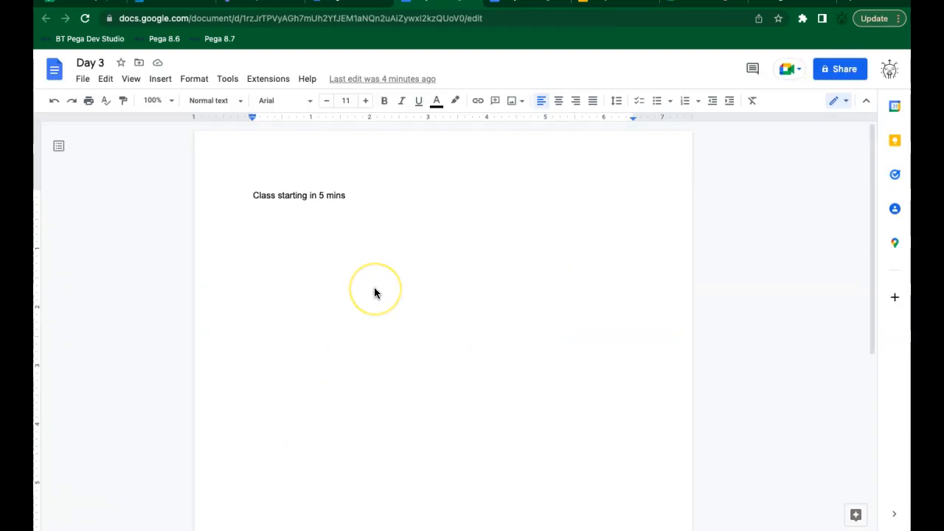
key("ctrl+a")
key("BackSpace")
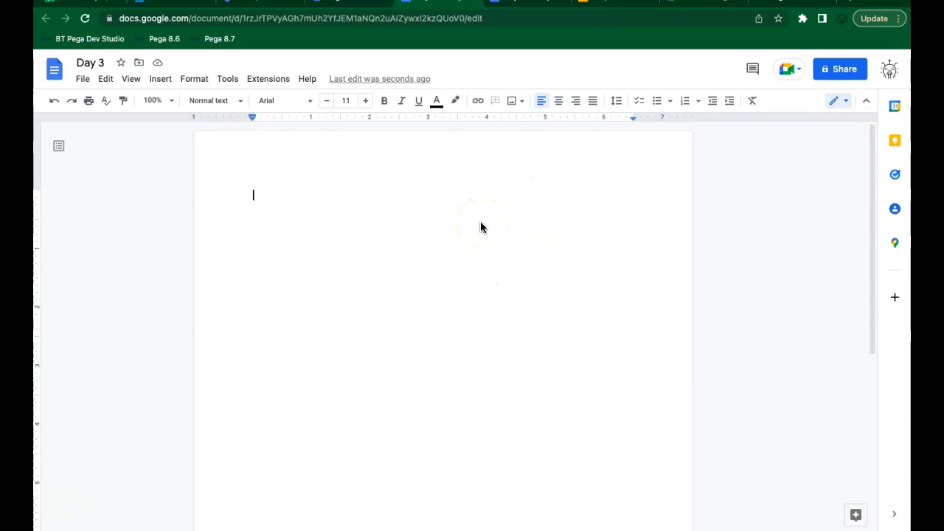
left_click(787, 2)
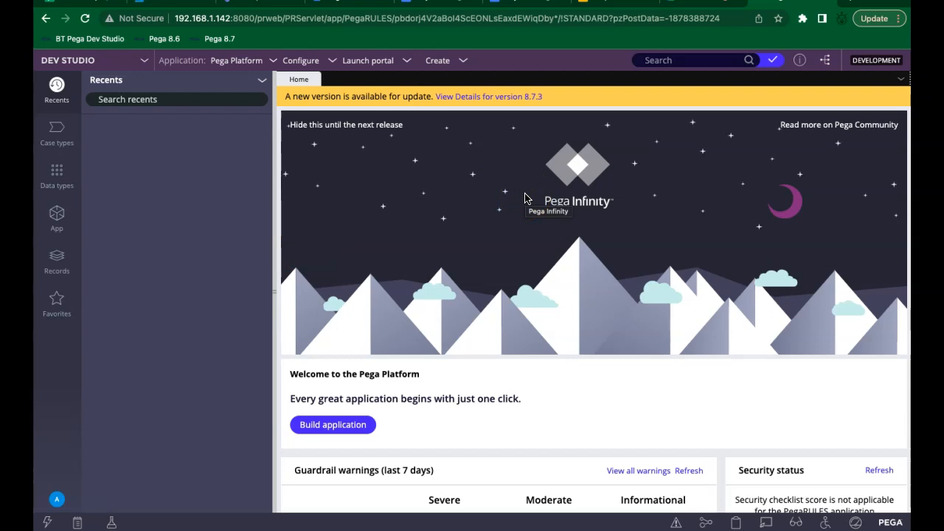
Step: Admit both waiting participants into the Meet call, going back to the Day 3 document after each
left_click(708, 3)
left_click(597, 118)
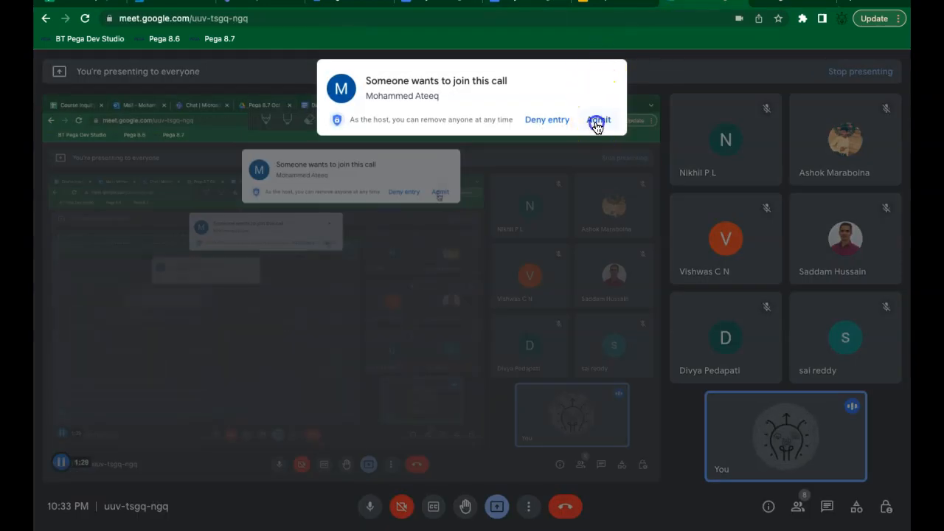
left_click(449, 4)
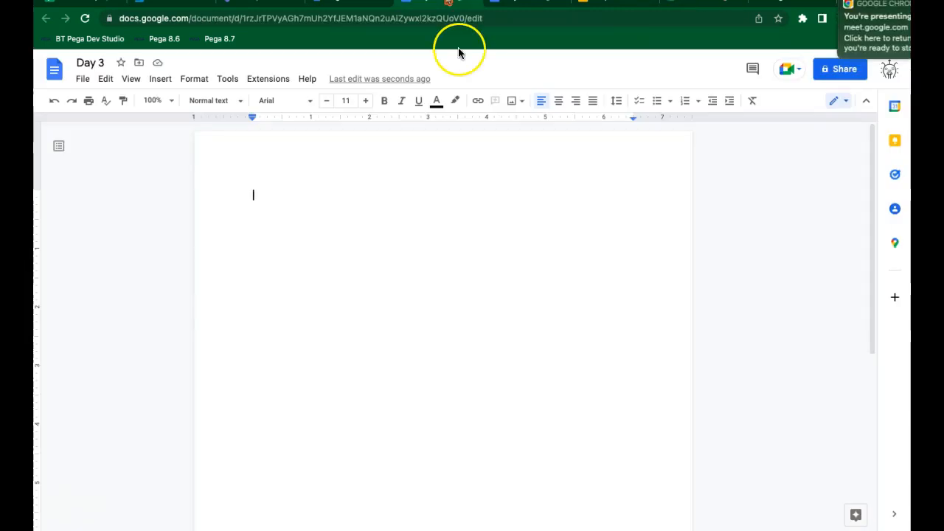
left_click(480, 340)
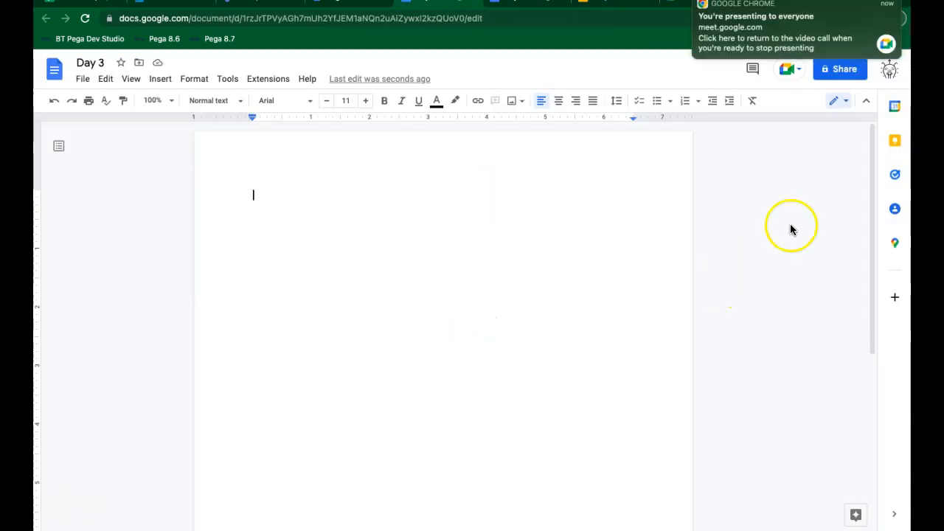
left_click(793, 194)
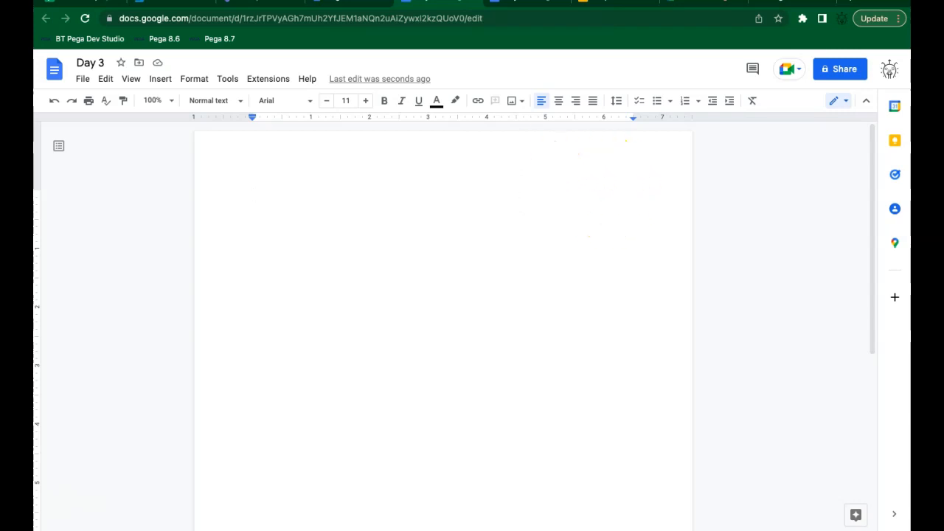
left_click(691, 31)
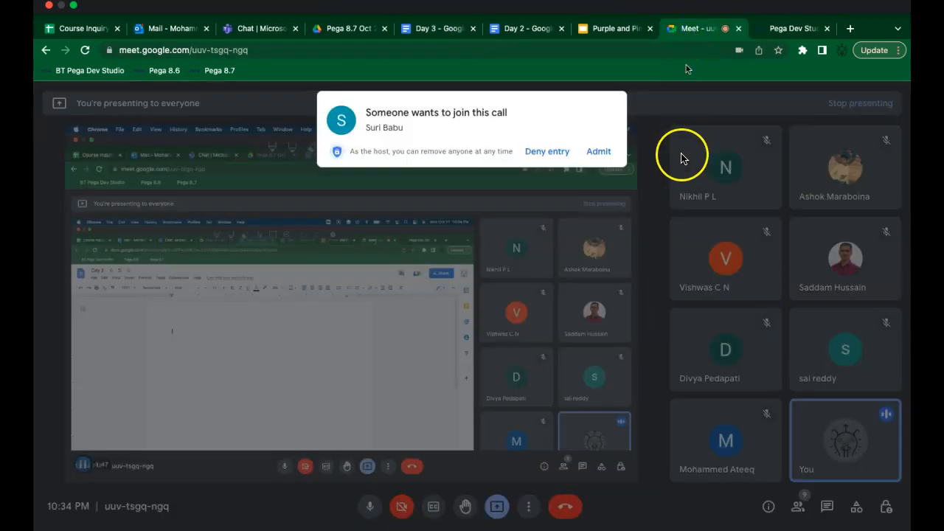
left_click(601, 121)
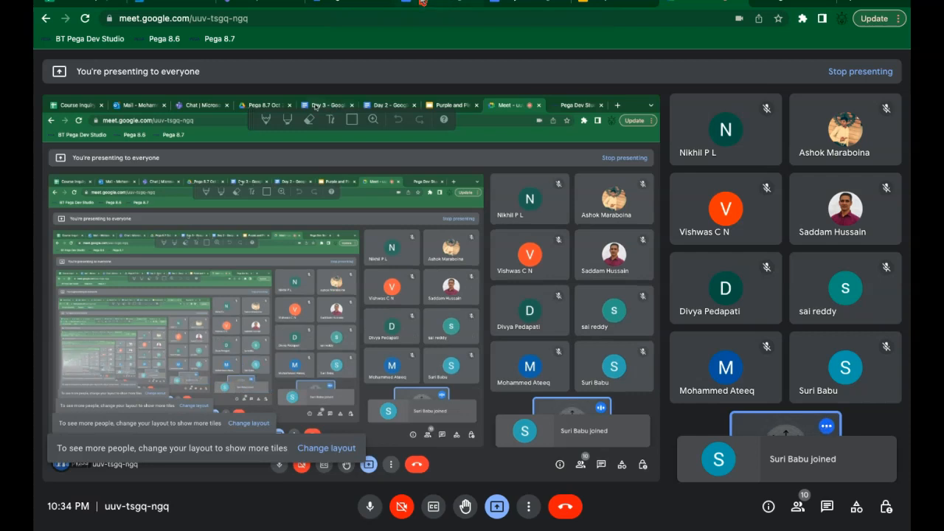
left_click(447, 4)
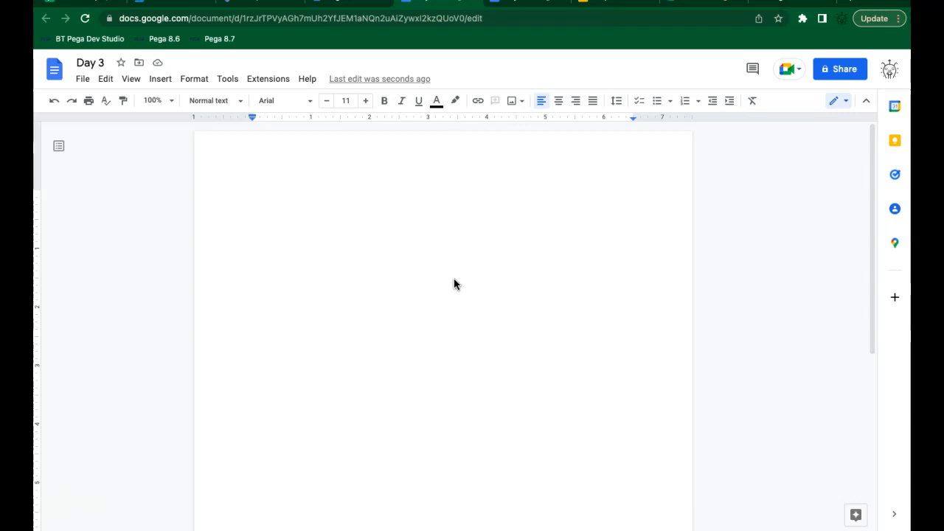
Step: Type the title 'Application Creation in Pega.' at the top of the Day 3 notes
type("Application Creation in Pega.")
key("Return")
key("Return")
key("Return")
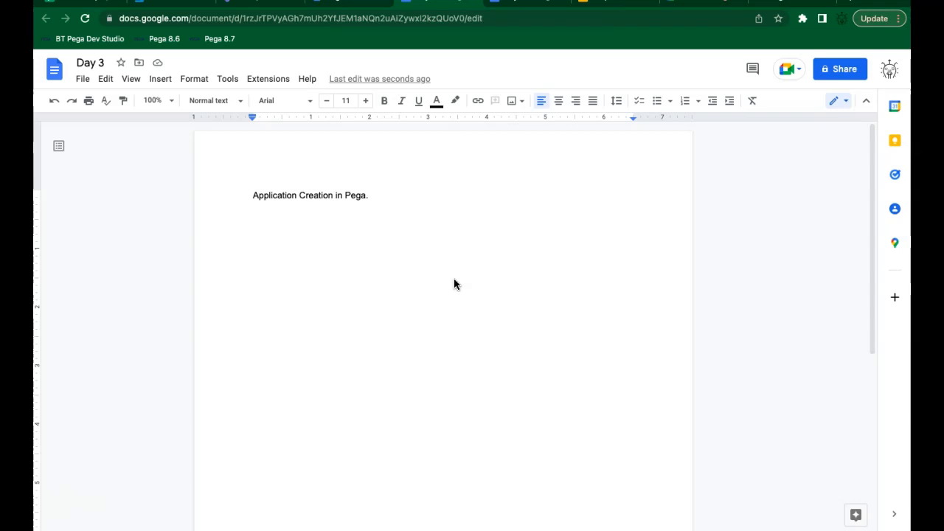
Step: Add the lines 'Basement - structure - pillars . To build a home.' and 'Build a application we will need a Framework'
type("Basement")
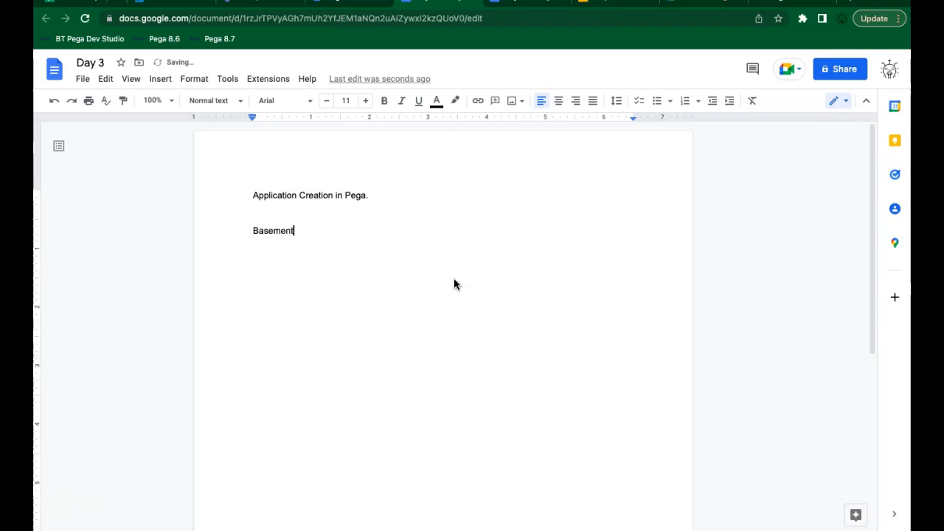
type(" -- staru")
key("BackSpace")
key("BackSpace")
key("BackSpace")
type("ructure - pillars . To build a ")
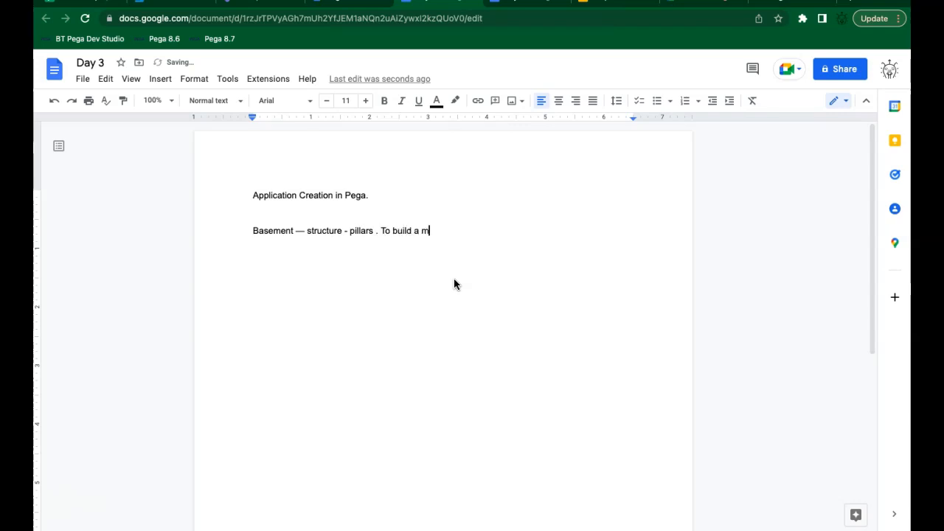
type("home.")
key("Return")
type("Build a applic")
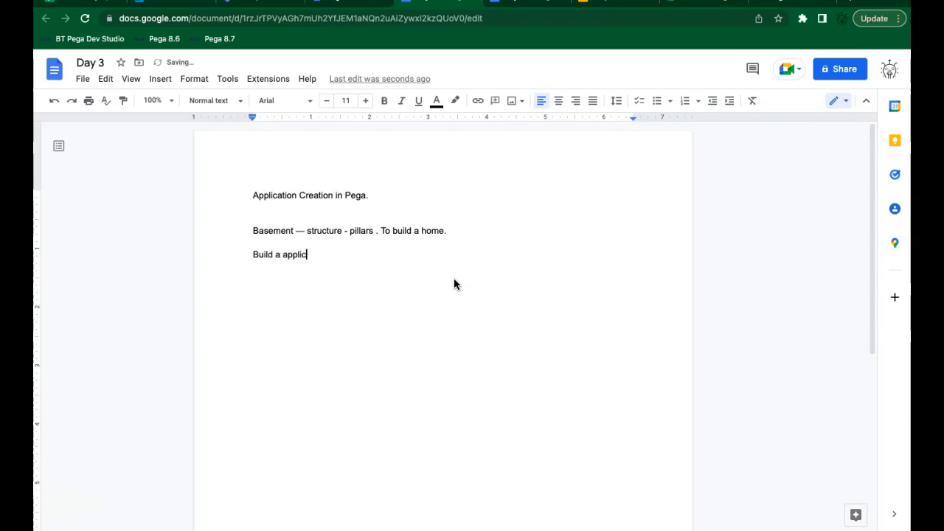
type("ation we willnee")
key("BackSpace")
key("BackSpace")
key("BackSpace")
type("need a Framework")
key("Return")
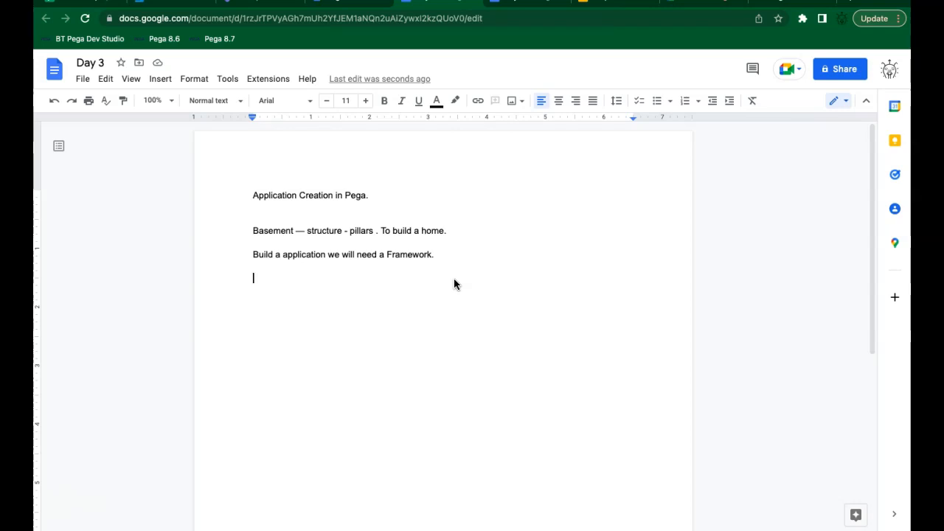
Step: Add the line 'Insurance - health, property, vehicle.' to the Day 3 notes
type("I")
type("nsurance - health, property, vehicle")
key("BackSpace")
type(".")
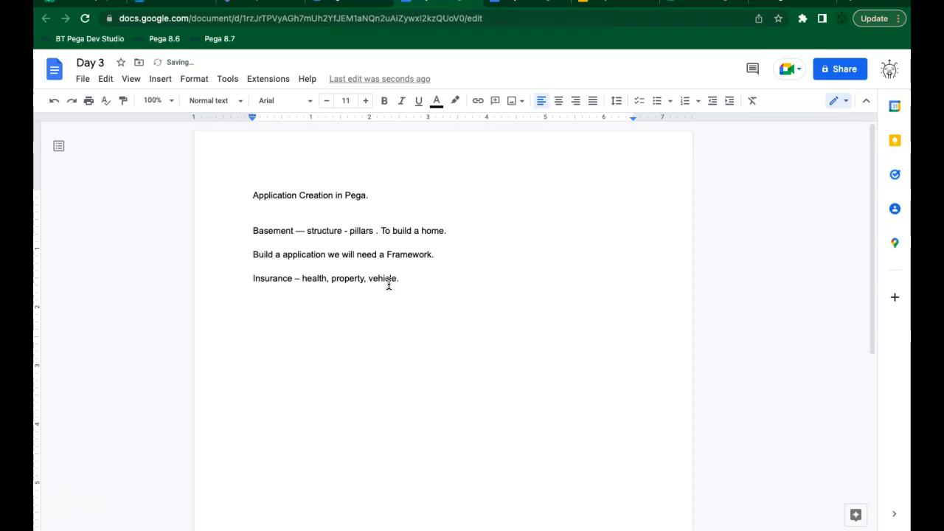
Step: Highlight the Insurance line and its words health, property and vehicle, then open a blank browser tab
triple_click(313, 278)
double_click(312, 279)
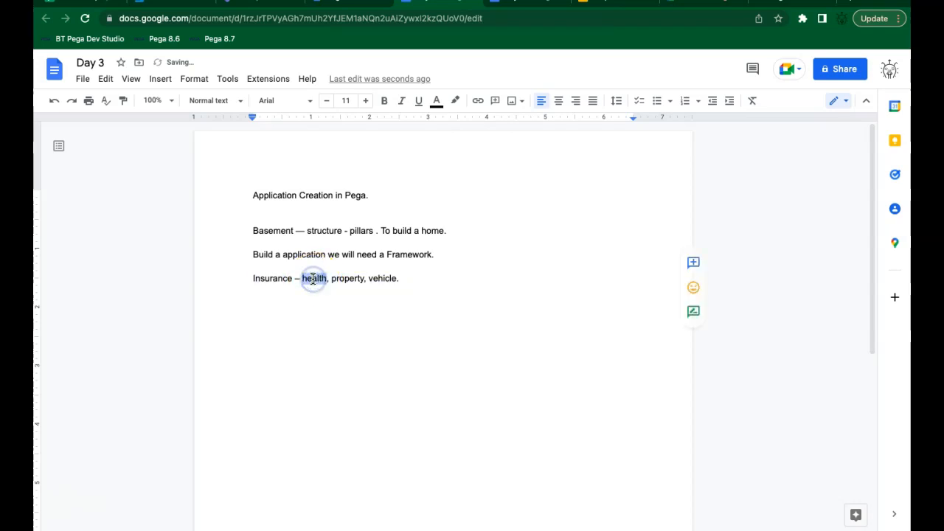
double_click(348, 279)
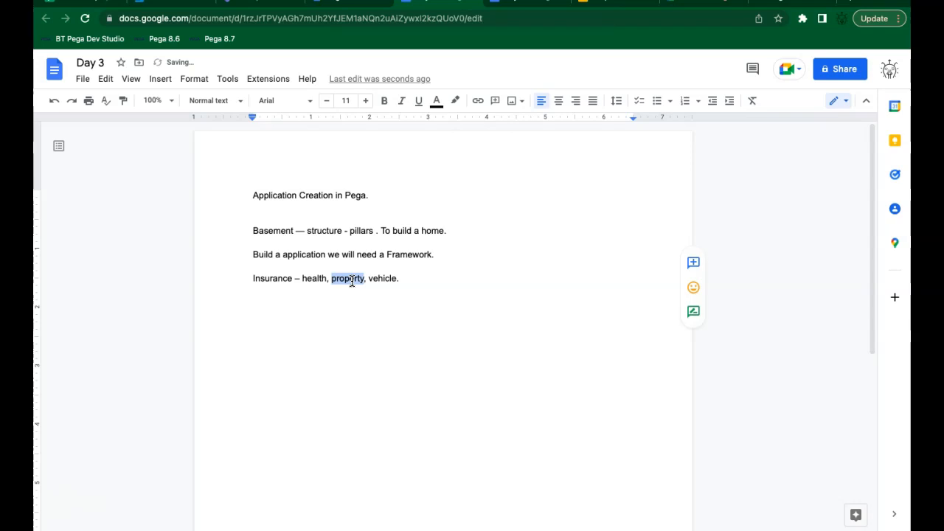
triple_click(351, 281)
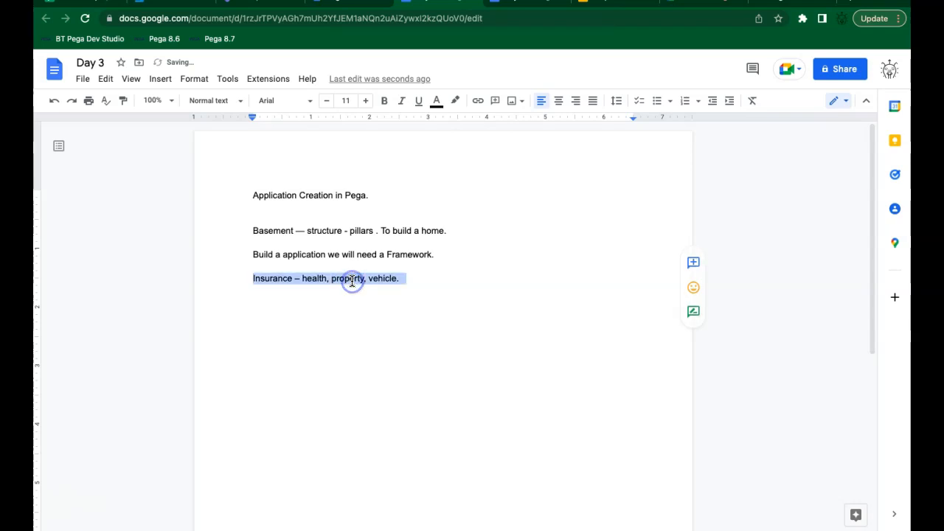
double_click(392, 277)
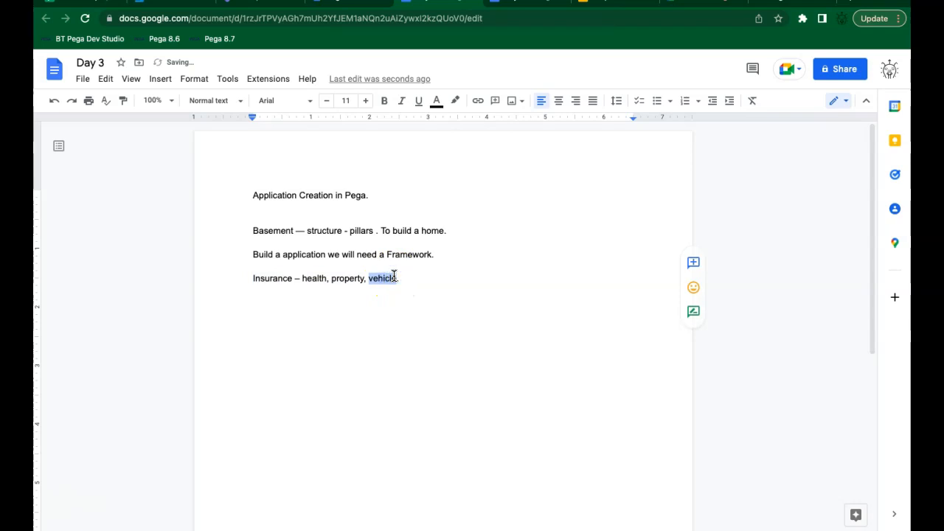
double_click(384, 280)
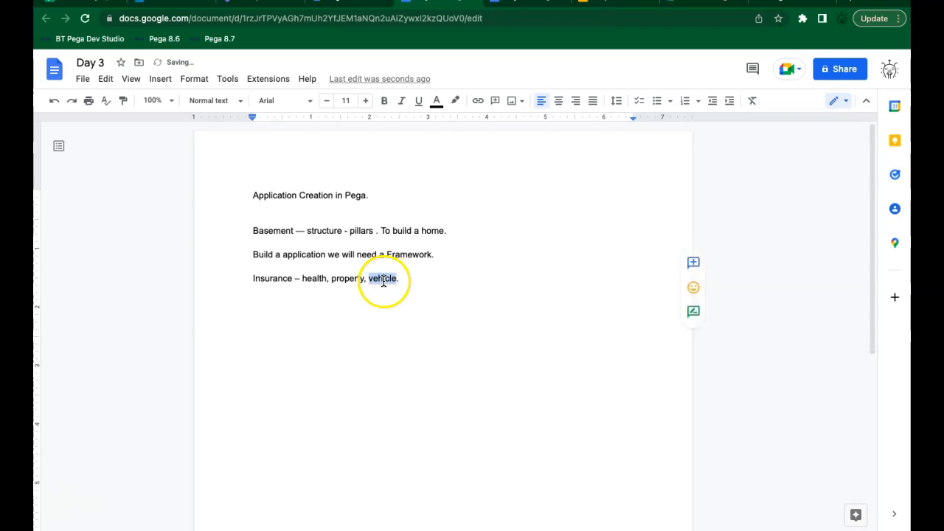
triple_click(268, 282)
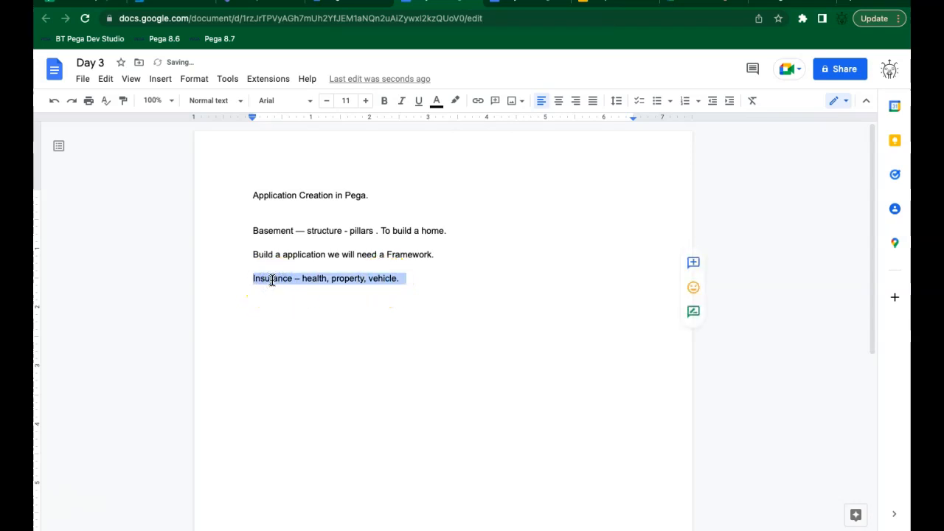
left_click(434, 281)
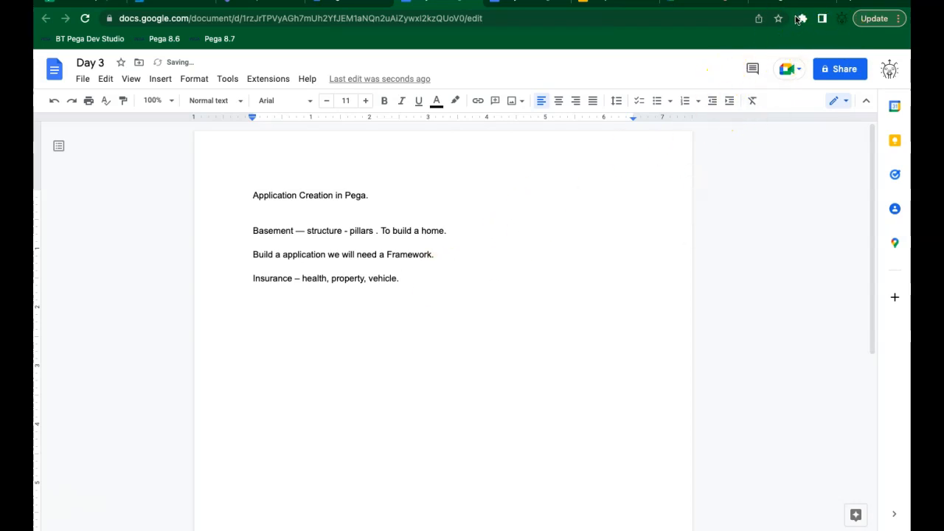
left_click(855, 4)
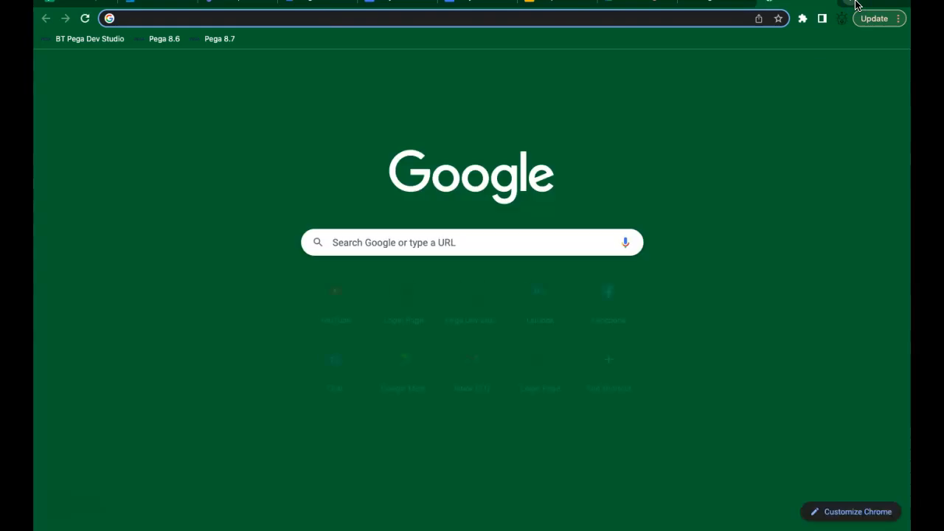
Step: Search Google for 'progressive' from the new tab's address bar
type("prog")
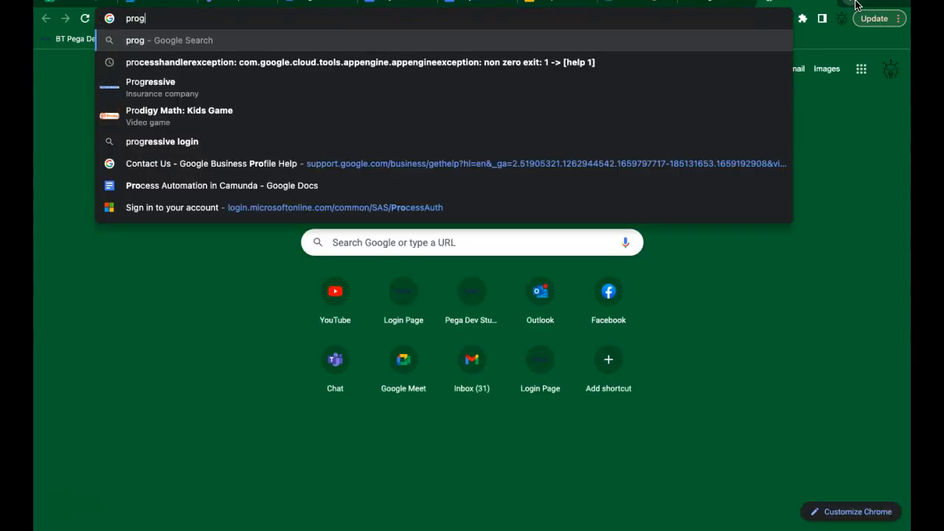
type("ressive")
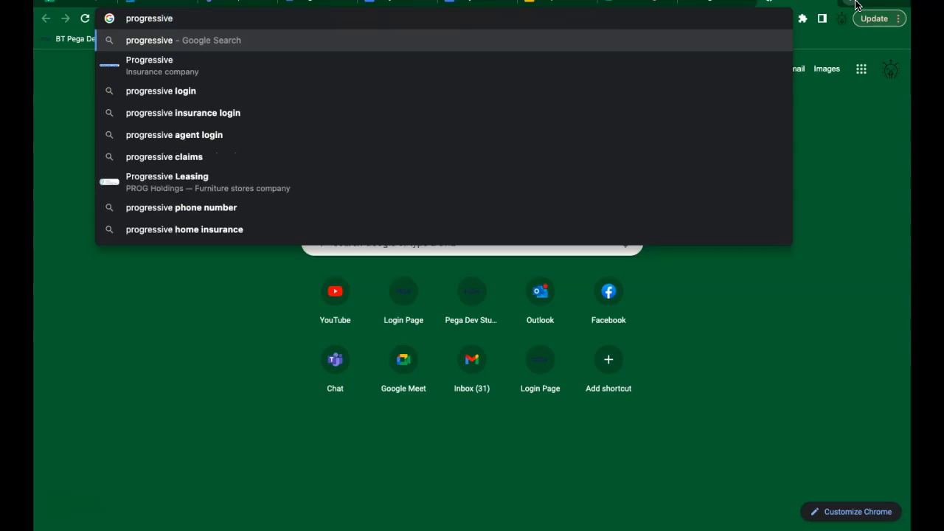
key("Return")
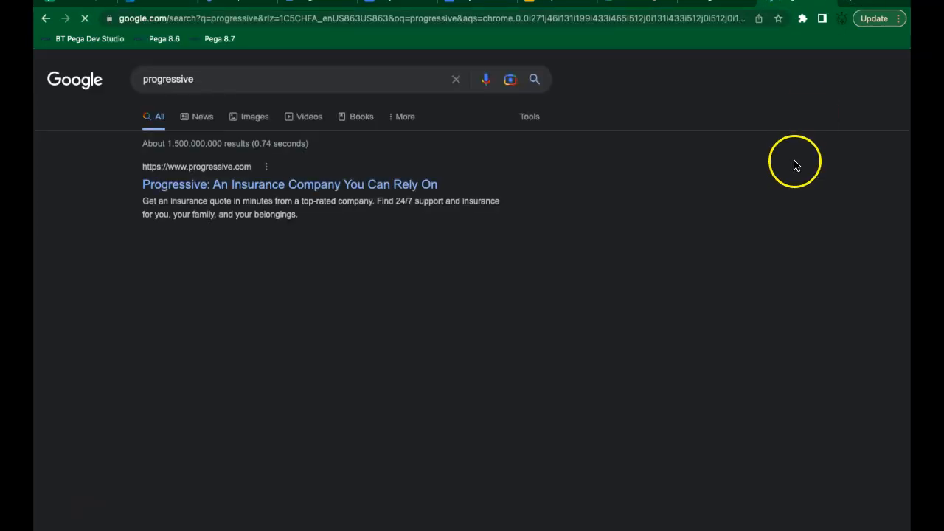
Step: Open the Progressive site from the results and check the Product list, keeping Auto
left_click(180, 325)
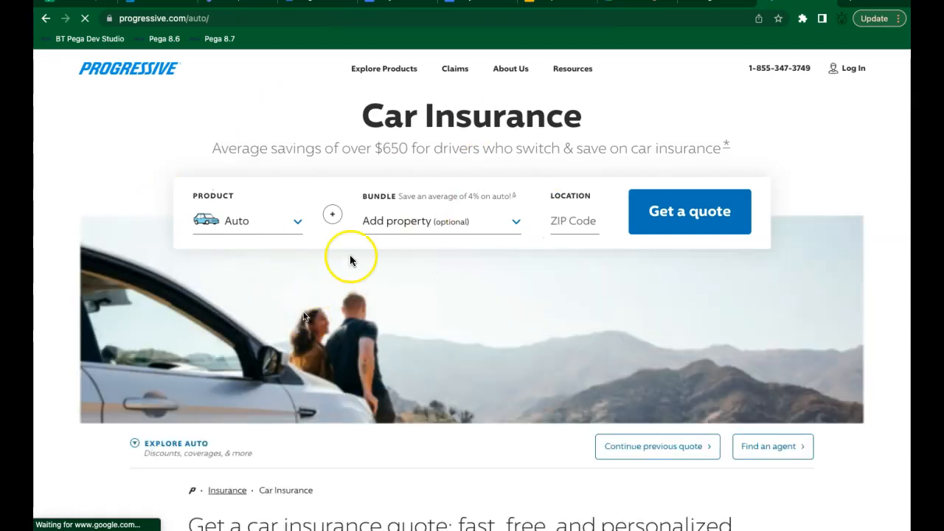
left_click(252, 233)
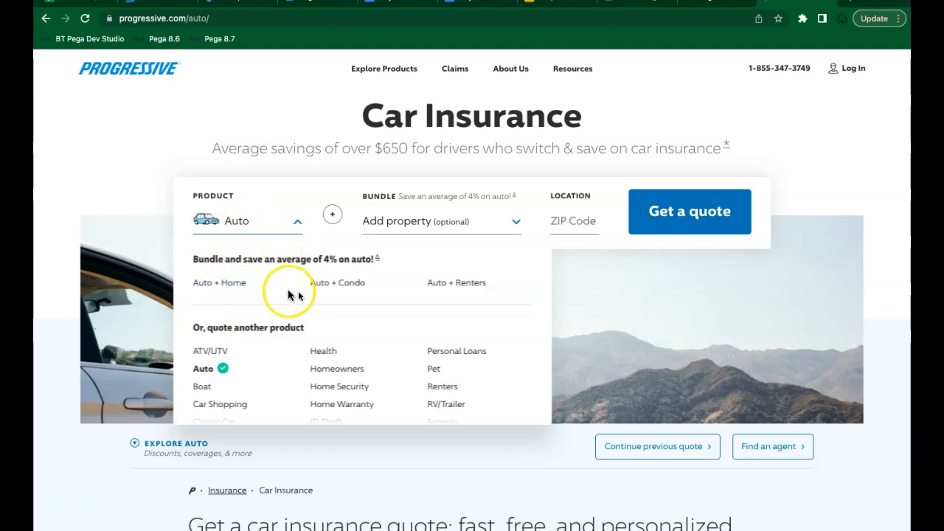
left_click(137, 229)
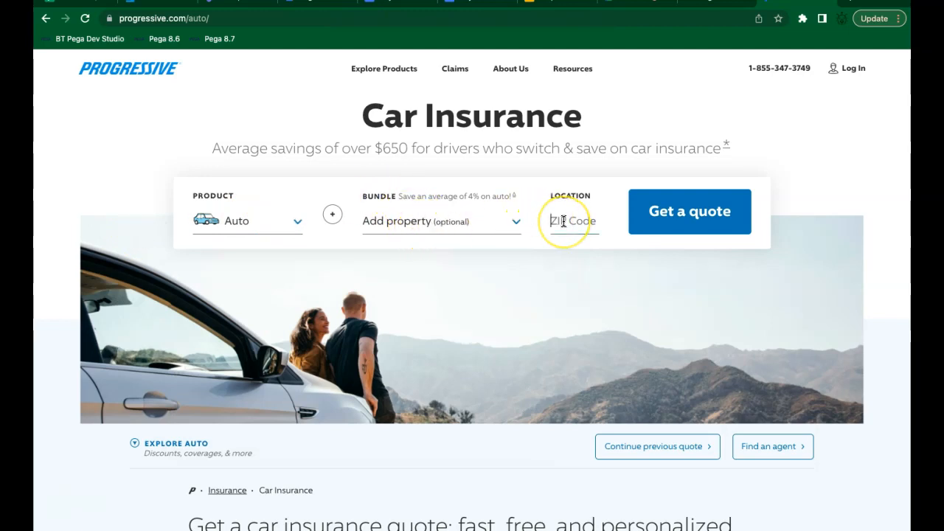
Step: Start an Auto quote for ZIP 08817 and autofill the name and address from saved details
type("08817")
left_click(709, 213)
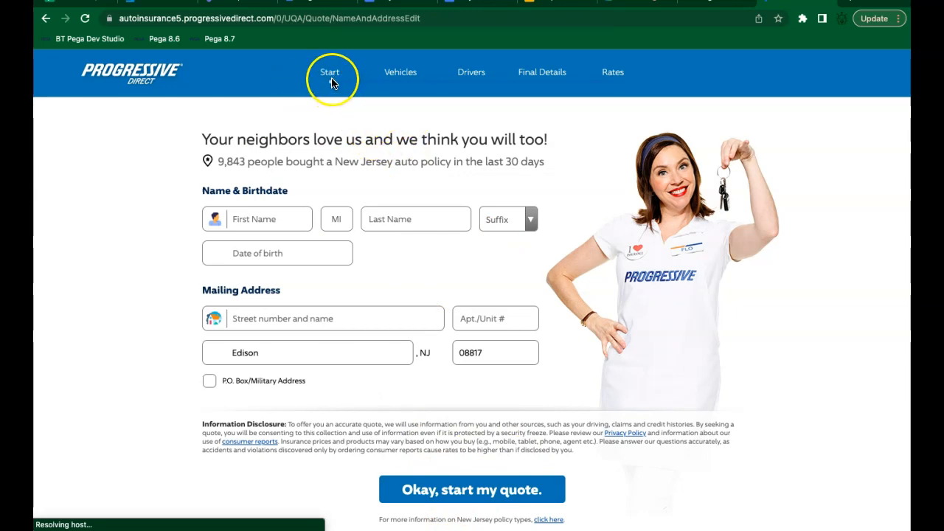
left_click(400, 72)
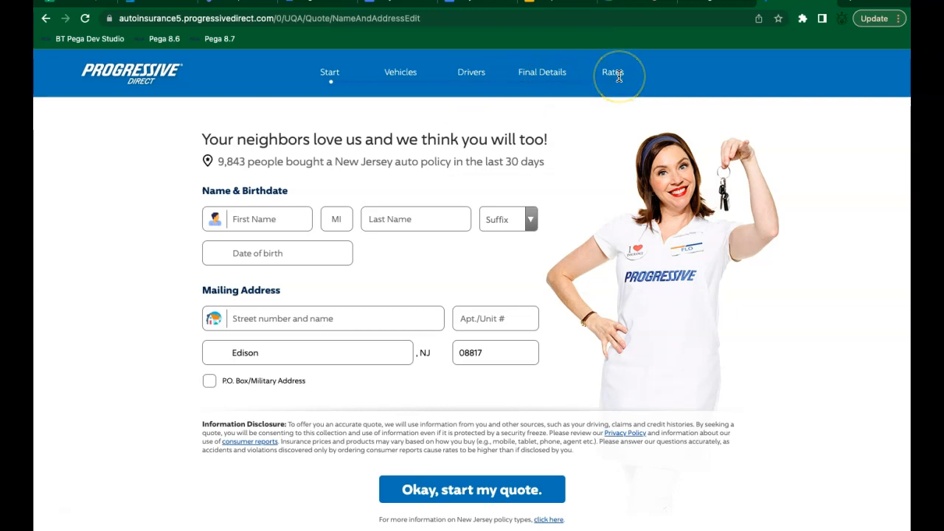
left_click(267, 214)
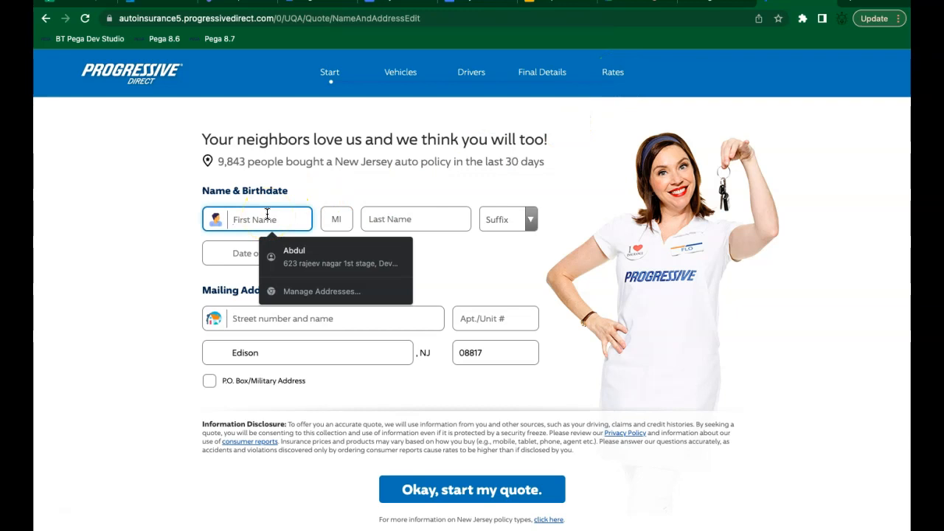
key("Down")
key("Return")
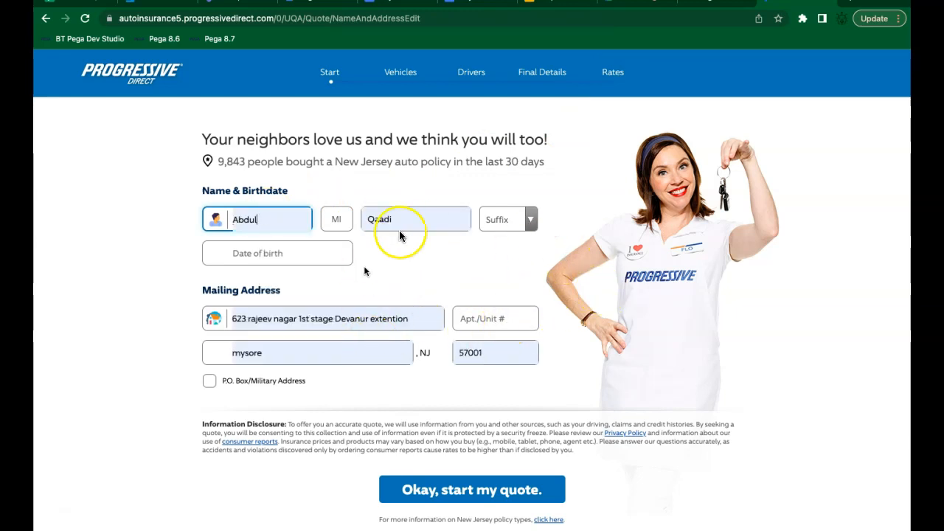
left_click(465, 491)
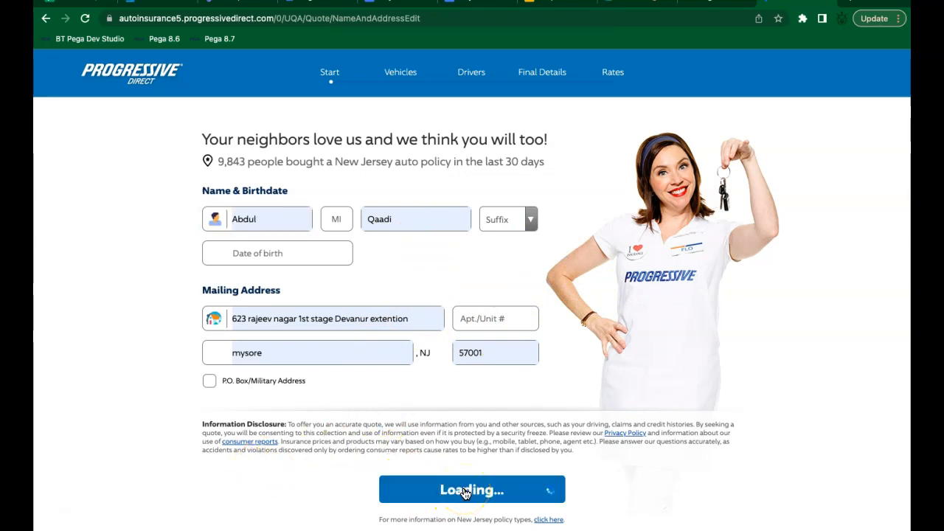
Step: Correct the ZIP code back to 08817 and enter the driver's date of birth
double_click(490, 414)
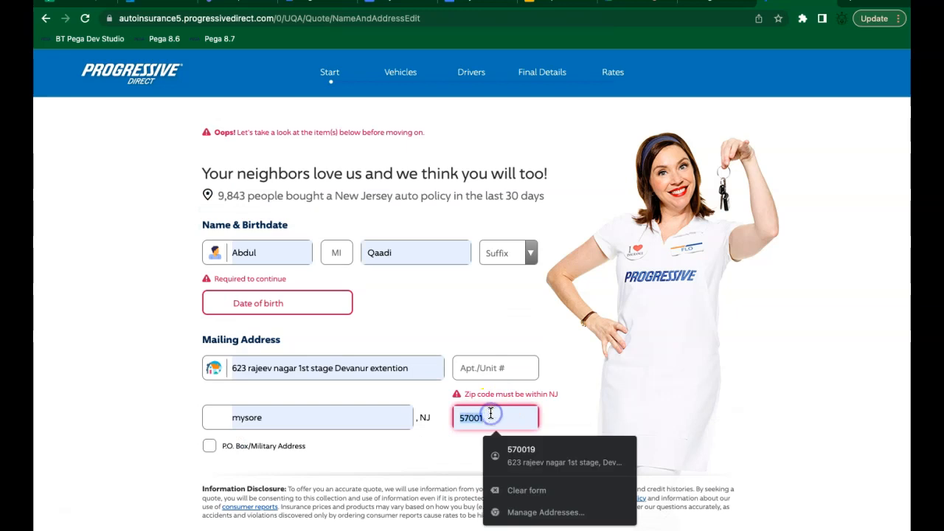
type("08817")
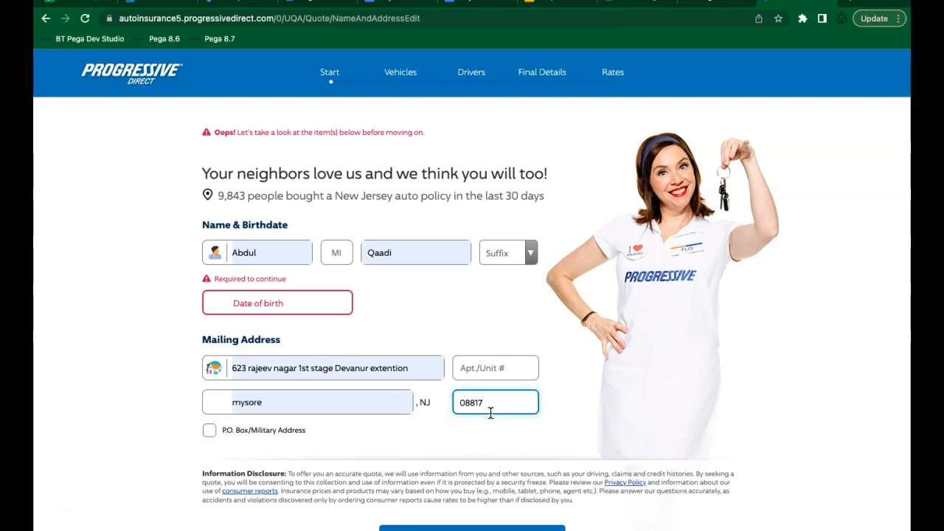
left_click(569, 427)
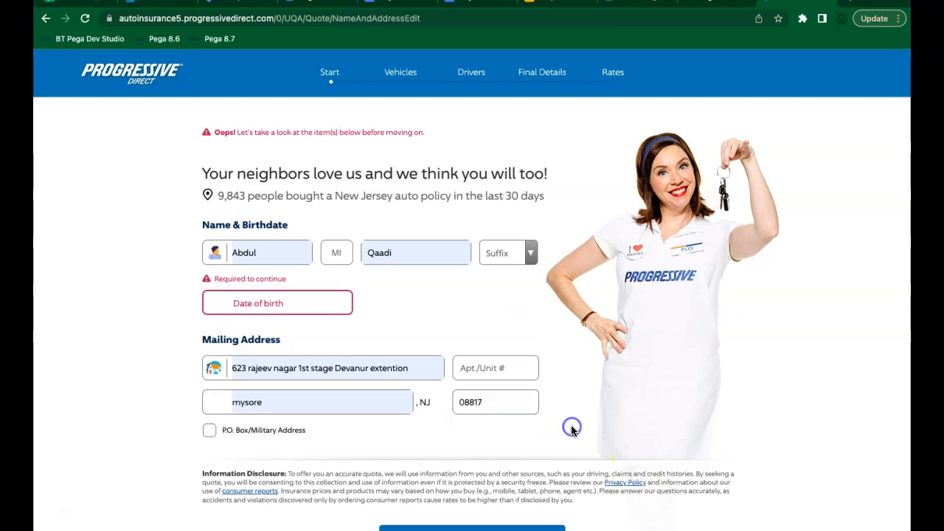
left_click(352, 300)
left_click(263, 302)
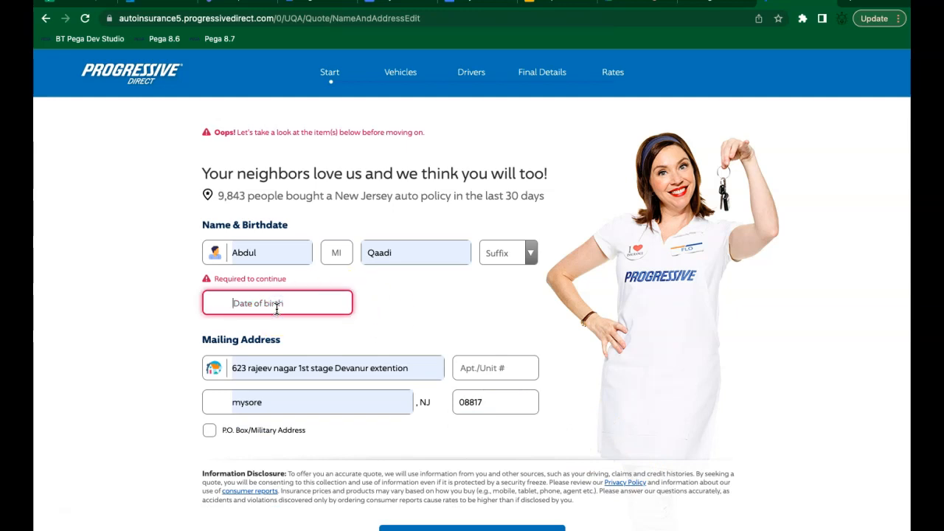
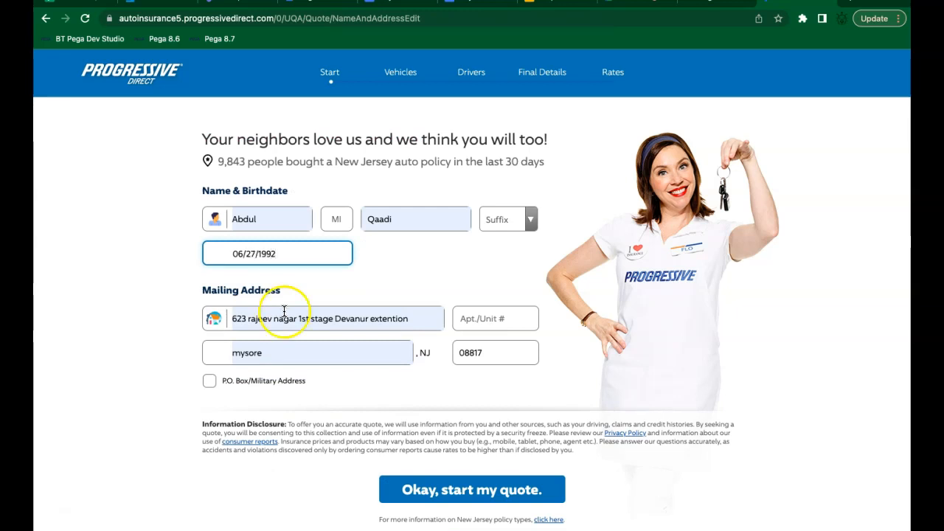
left_click(429, 492)
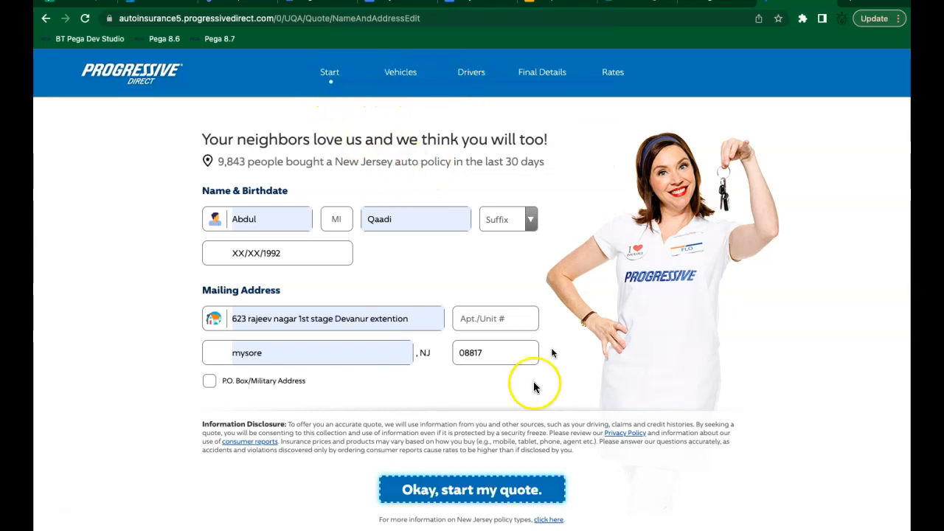
Step: Submit the driver details, then choose Year 2022, Make BMW and Model 530 for the vehicle
left_click(436, 495)
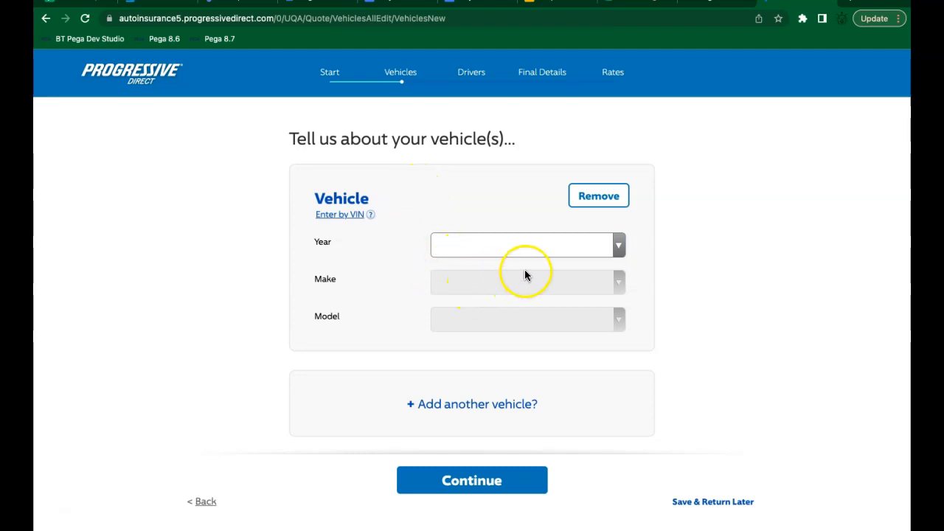
left_click(620, 246)
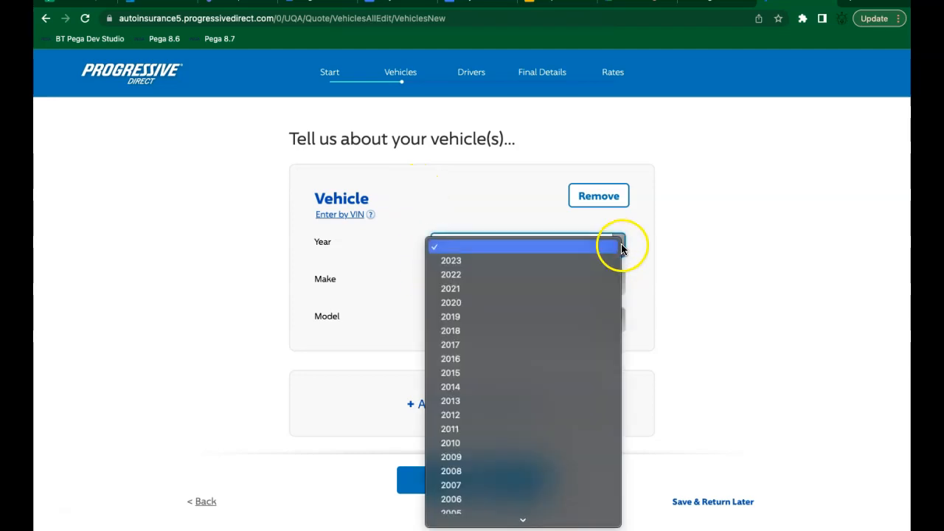
left_click(464, 275)
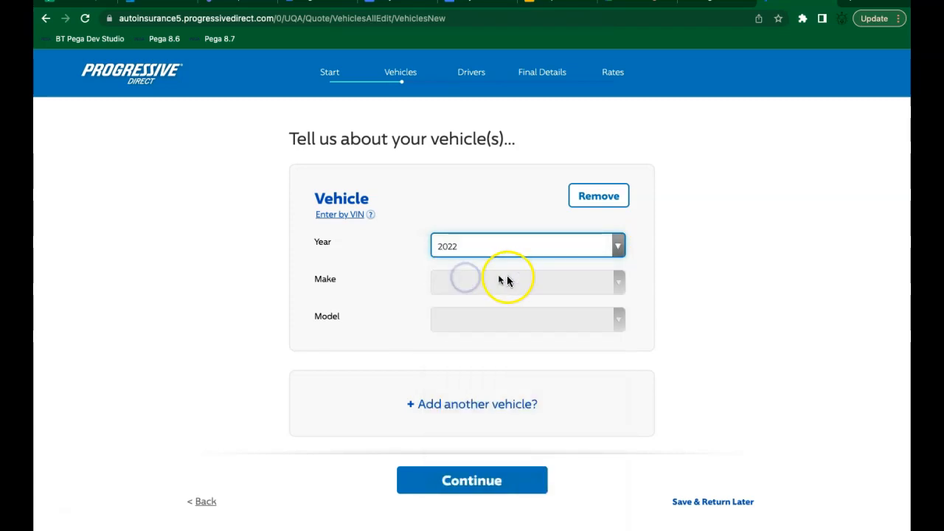
left_click(525, 283)
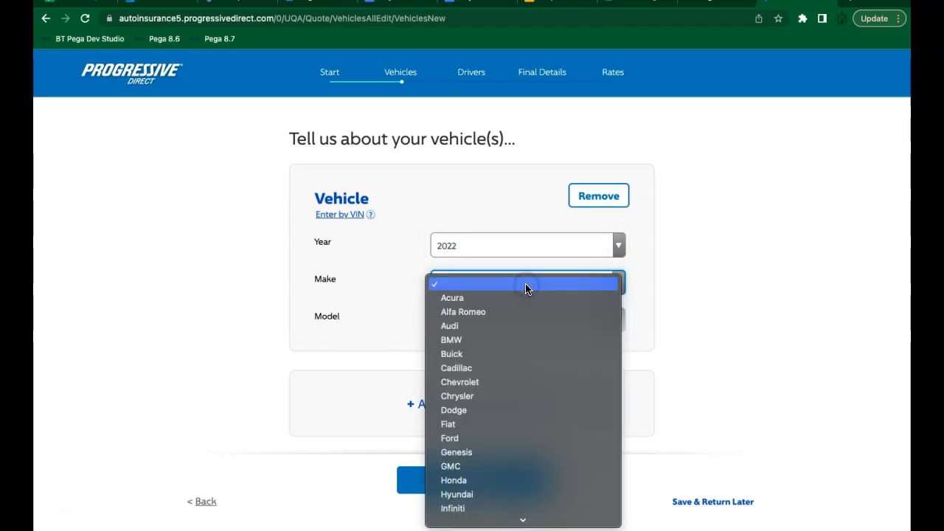
left_click(463, 339)
left_click(494, 322)
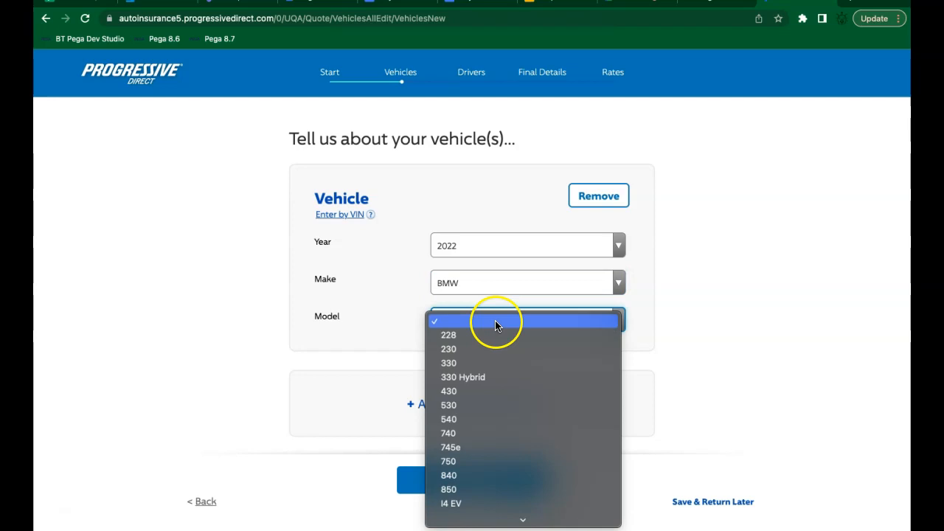
left_click(452, 406)
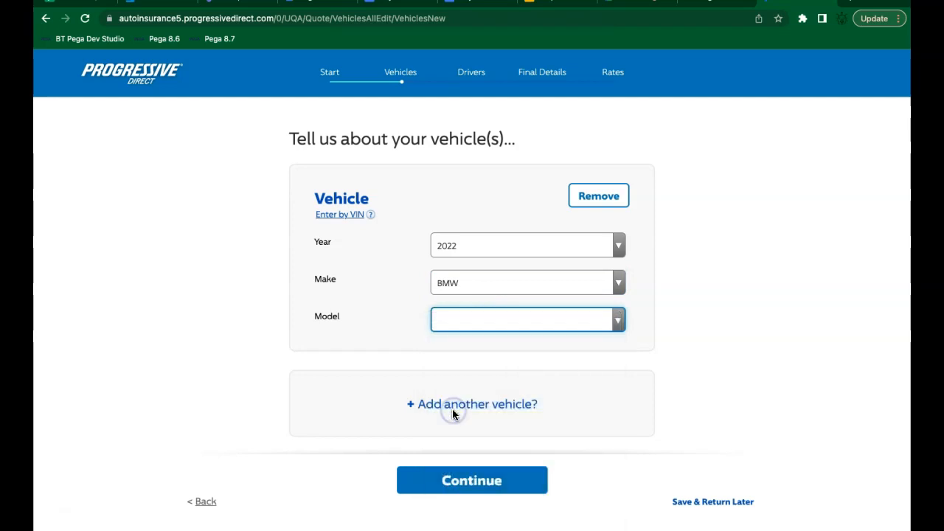
left_click(679, 339)
scroll(679, 340, "down", 1)
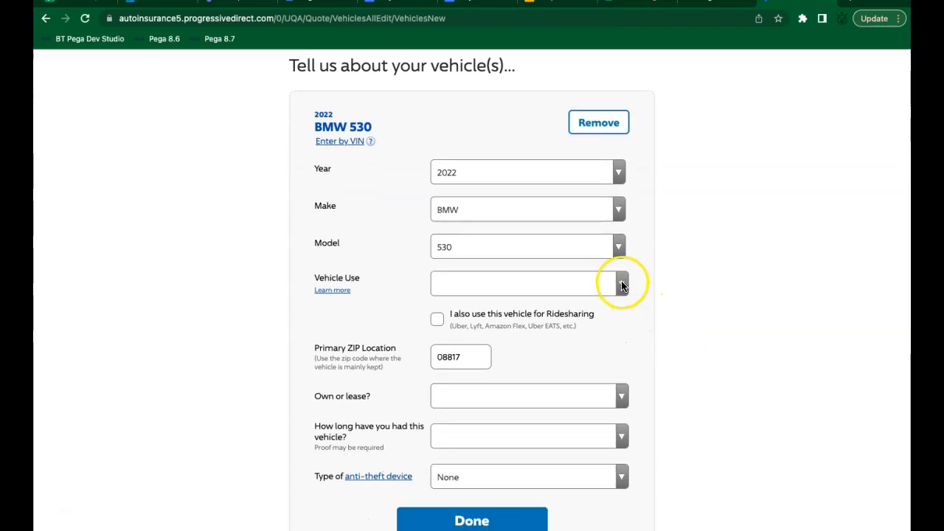
Step: Choose 'Commute (to/from work or school)' as the 2022 BMW 530's vehicle use
left_click(622, 281)
left_click(549, 302)
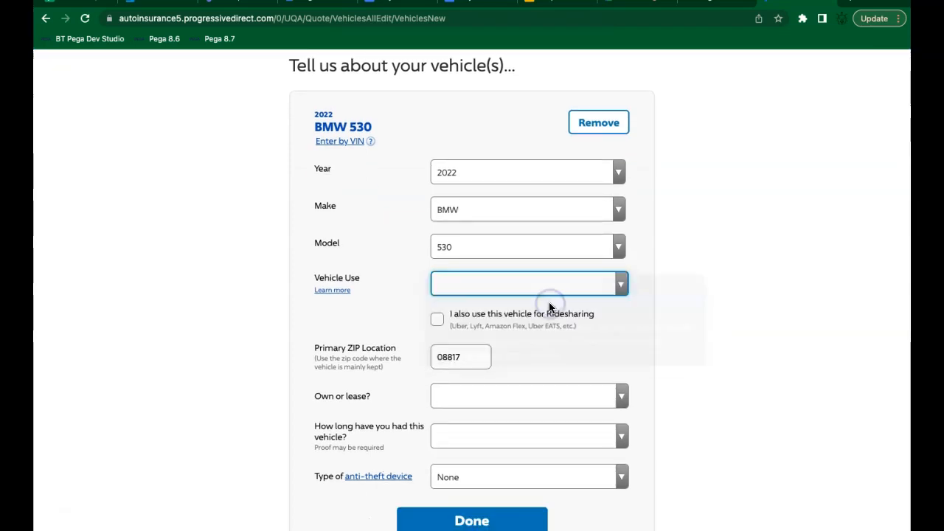
scroll(715, 317, "up", 2)
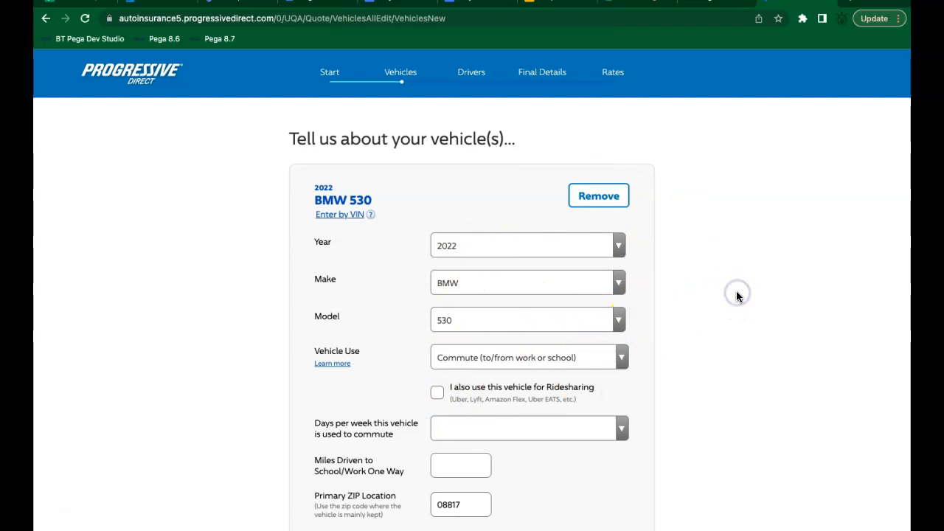
scroll(736, 292, "down", 1)
scroll(736, 292, "down", 5)
scroll(736, 292, "up", 2)
scroll(735, 292, "up", 2)
left_click(405, 3)
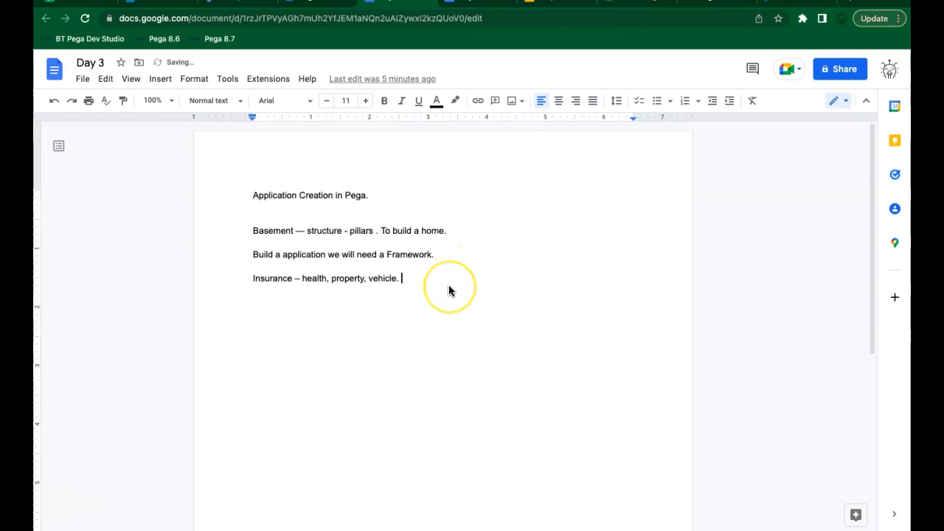
key("Return")
double_click(273, 278)
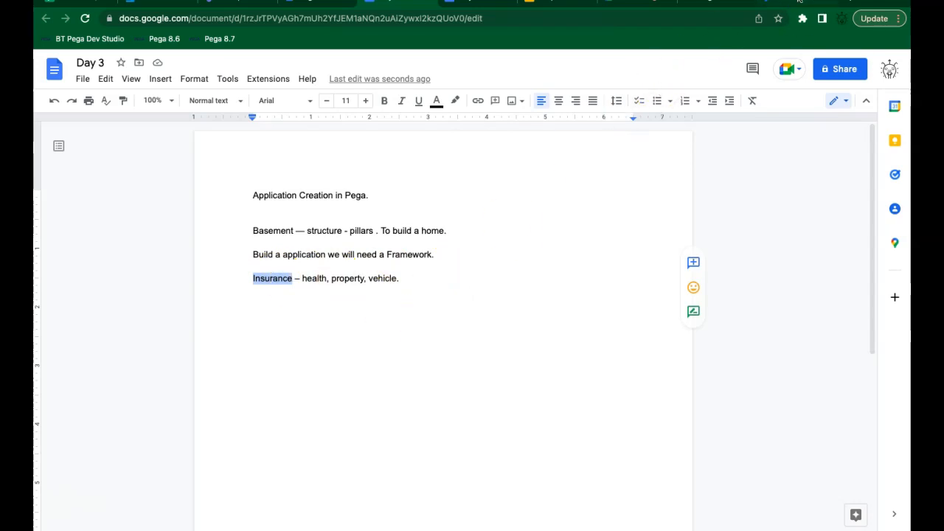
left_click(799, 1)
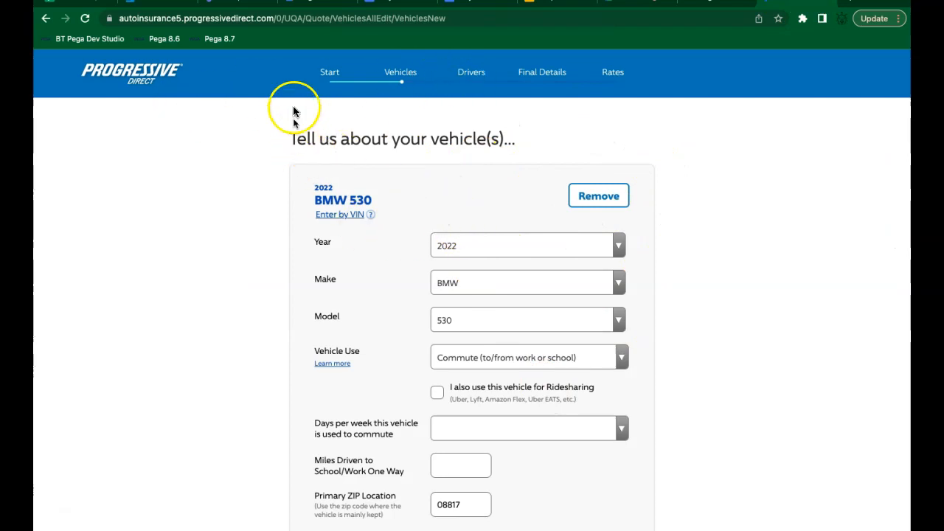
left_click_drag(307, 71, 382, 72)
left_click(402, 71)
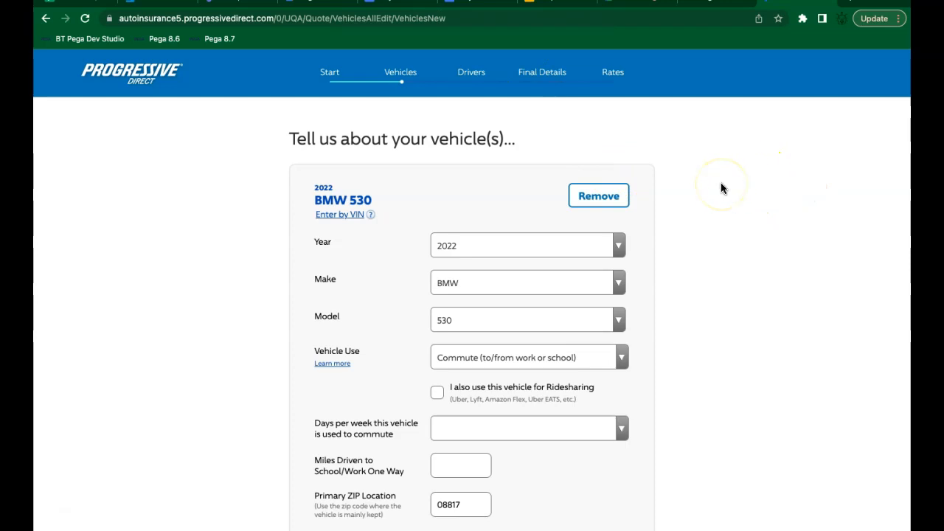
Step: Add the line 'Reliance — is a organization.' below the insurance note
left_click(398, 2)
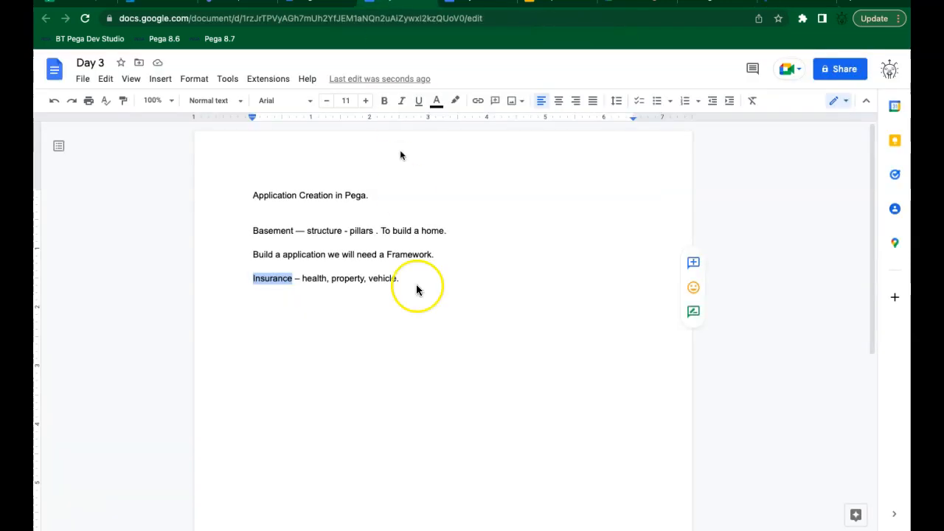
left_click(408, 279)
key("Return")
key("Return")
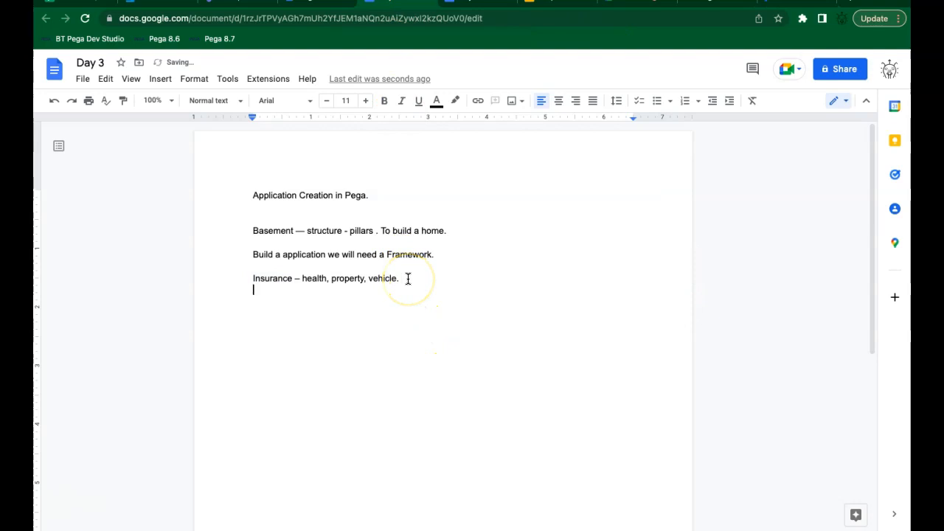
type("Reliance — is a organc")
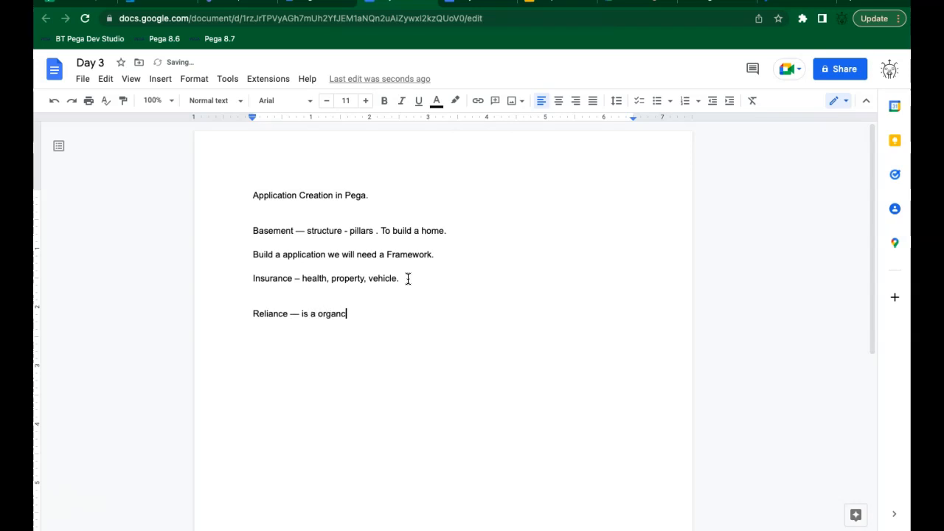
key("BackSpace")
key("BackSpace")
type("zation.")
Step: Type the divisions line 'Jio, Trends, Petroleum --- division'
key("Return")
type("Jio")
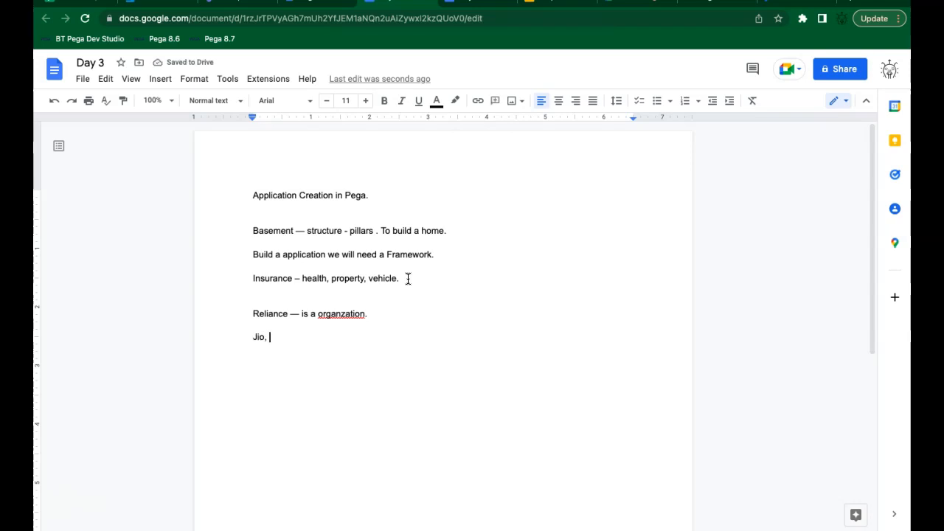
type(", Trends, p")
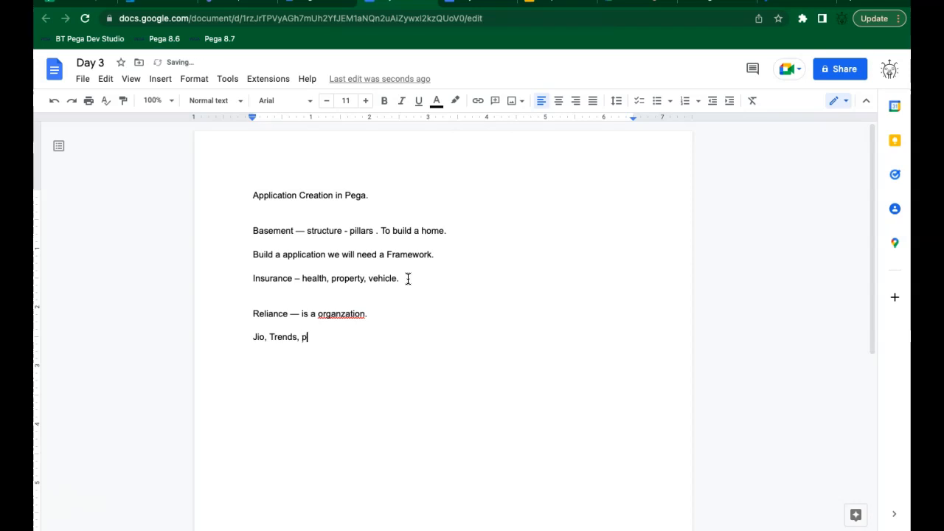
type("P")
type("etroleum")
type("--- ")
type("dei")
key("BackSpace")
key("BackSpace")
type("ivisions")
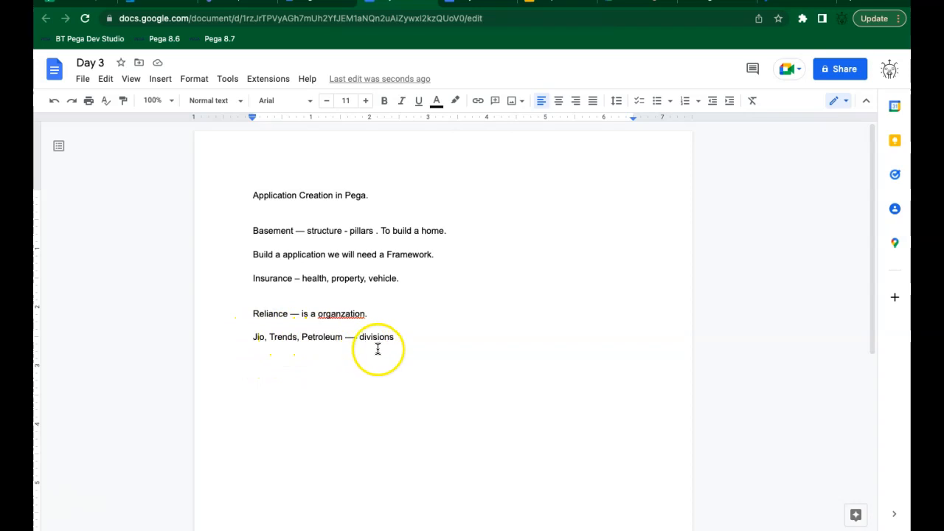
key("Return")
key("Return")
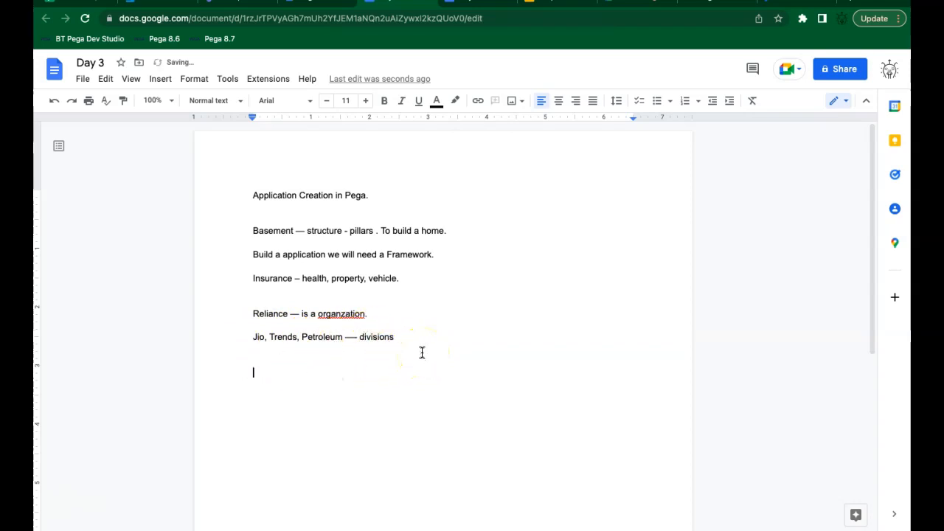
Step: Add a line noting most of the states, with Mysore as a unit
double_click(271, 315)
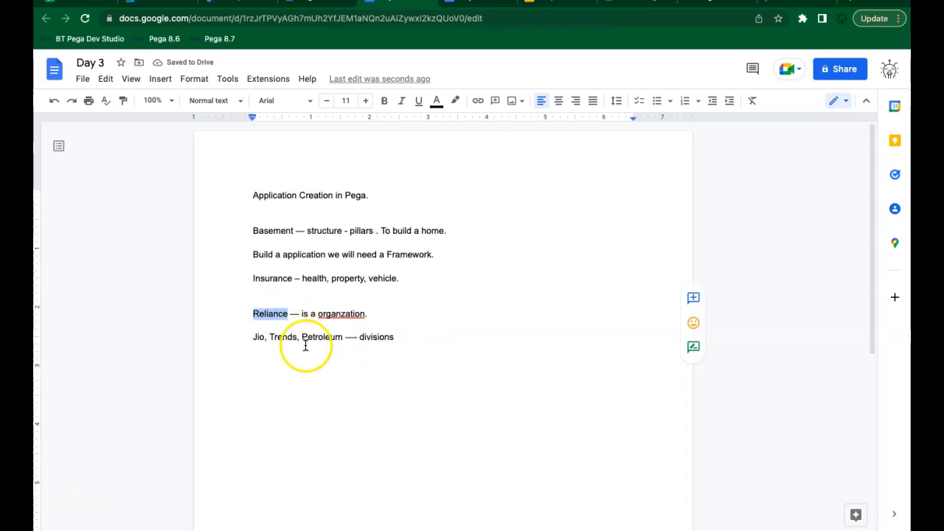
left_click(265, 362)
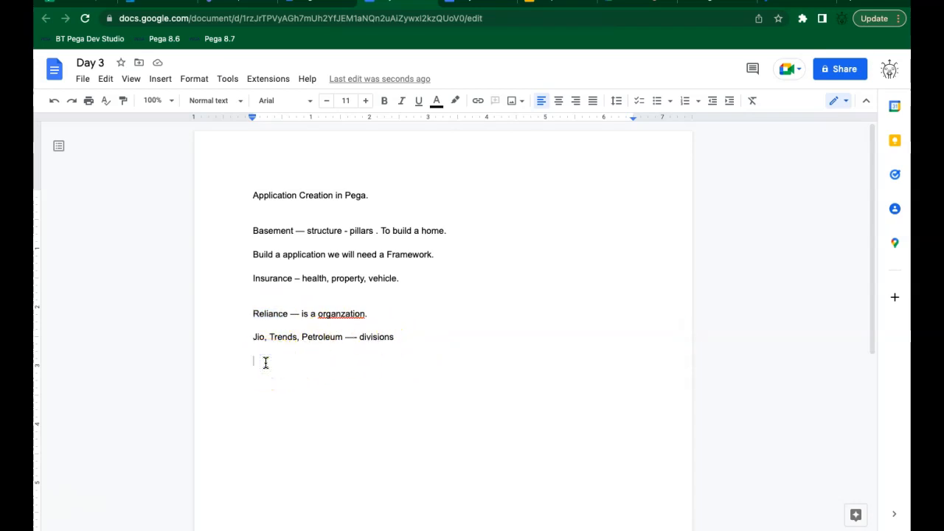
type("mo")
type("stof th")
key("BackSpace")
key("BackSpace")
key("BackSpace")
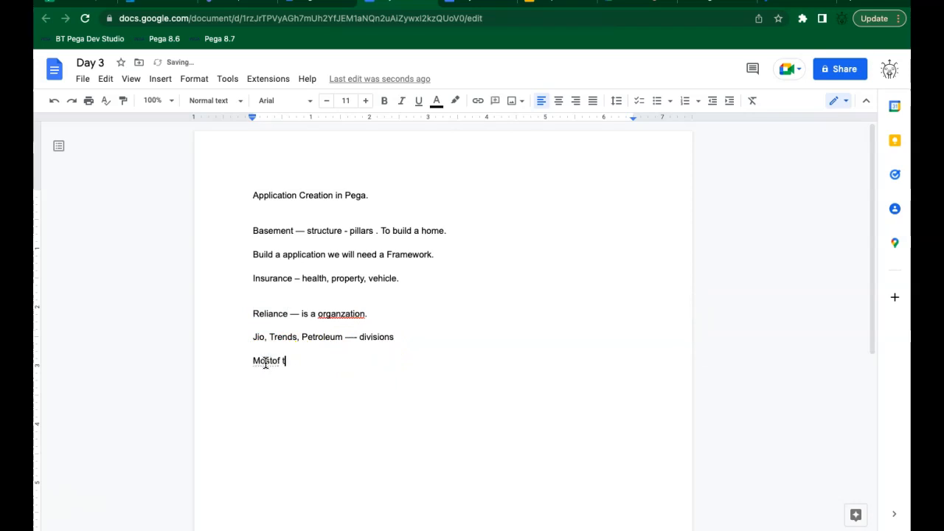
key("BackSpace")
type("of the states, ")
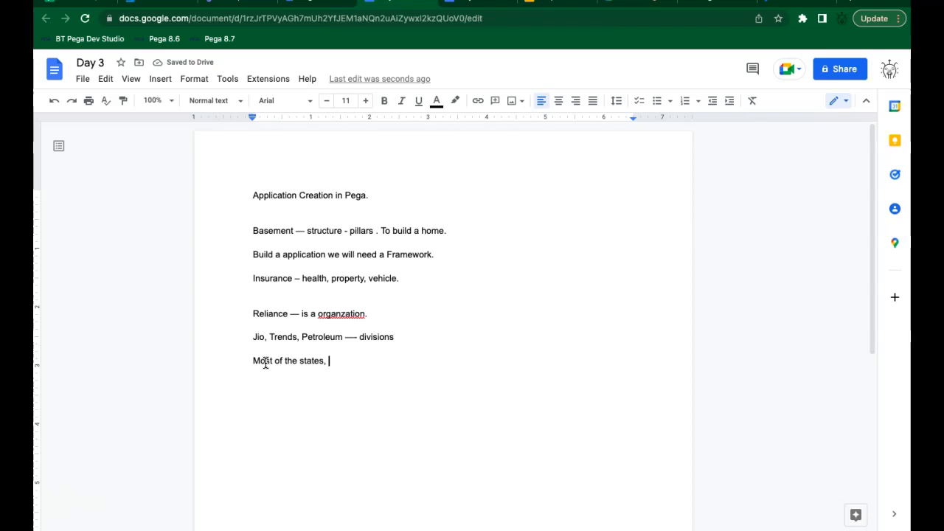
type("M")
type("ysoe")
type("e -- ")
type("unit.")
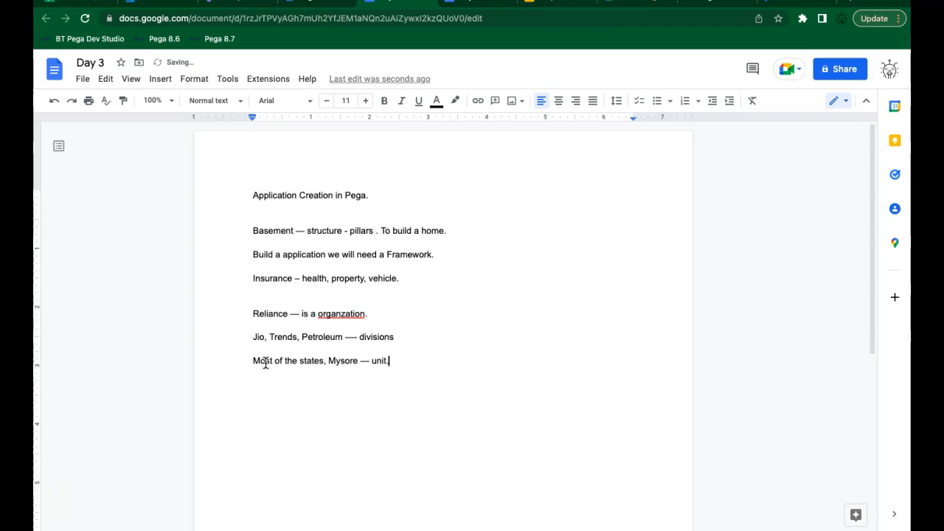
key("Return")
key("Return")
Step: Type the chain 'Reliance -> Trends -> Mysore store'
type("Reliance -> Trends -> Mys")
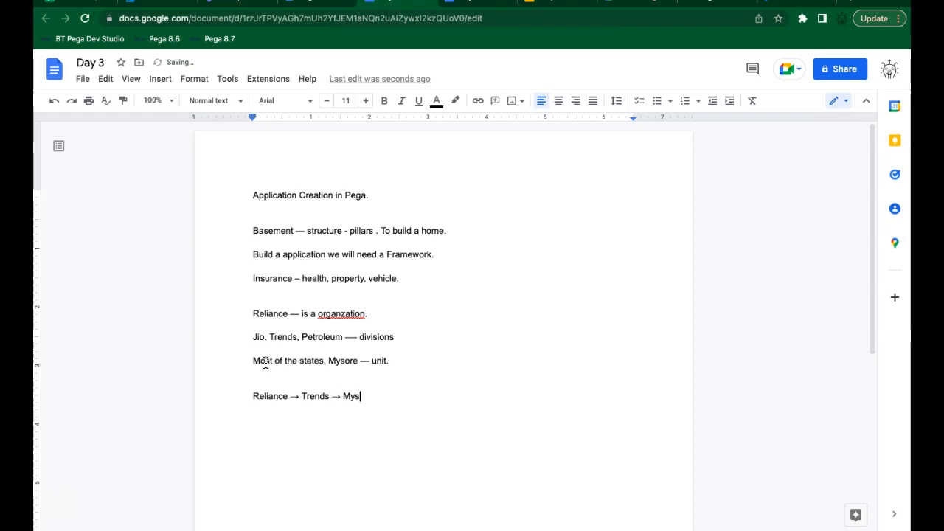
type("ore store")
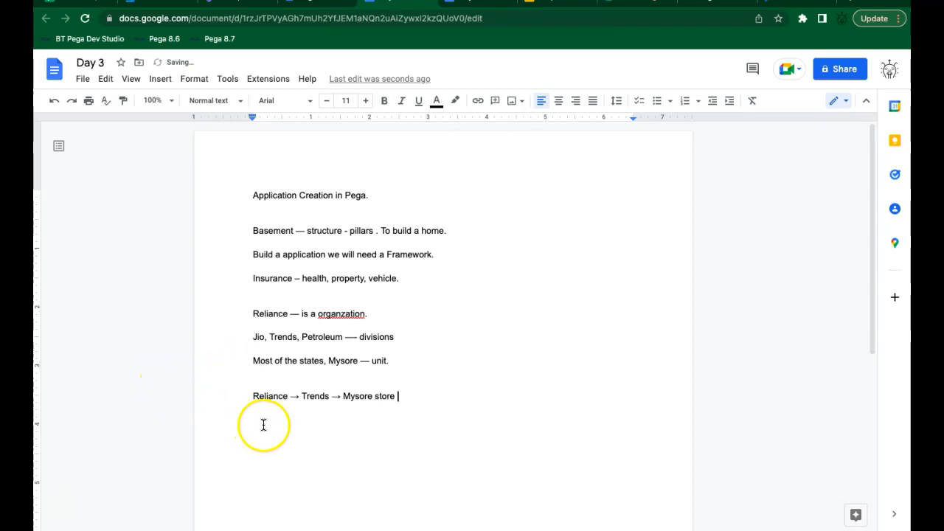
Step: Add the line 'Org --> Division --> unit.' below the Reliance chain
key("Return")
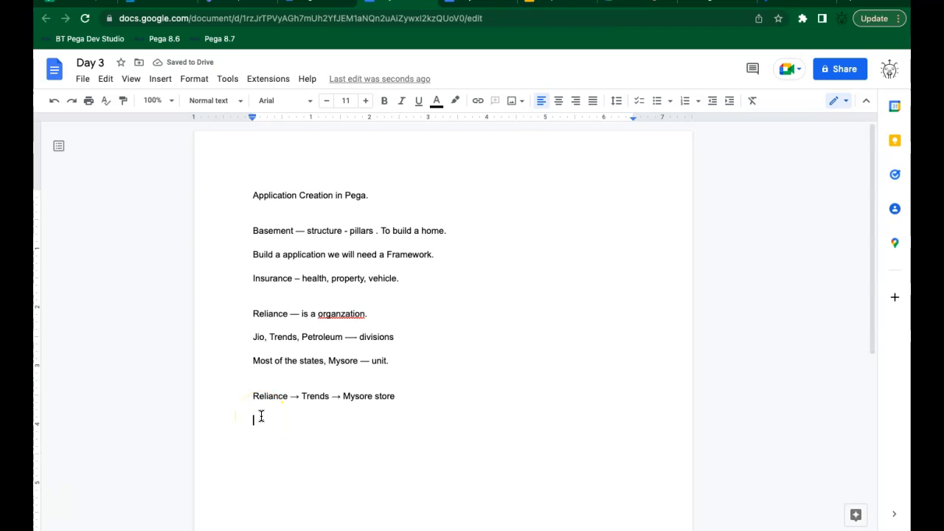
type("Organ")
key("BackSpace")
key("BackSpace")
type("--")
type(">")
type(" Divs")
type("ion")
key("BackSpace")
key("BackSpace")
key("BackSpace")
key("BackSpace")
type("ision ")
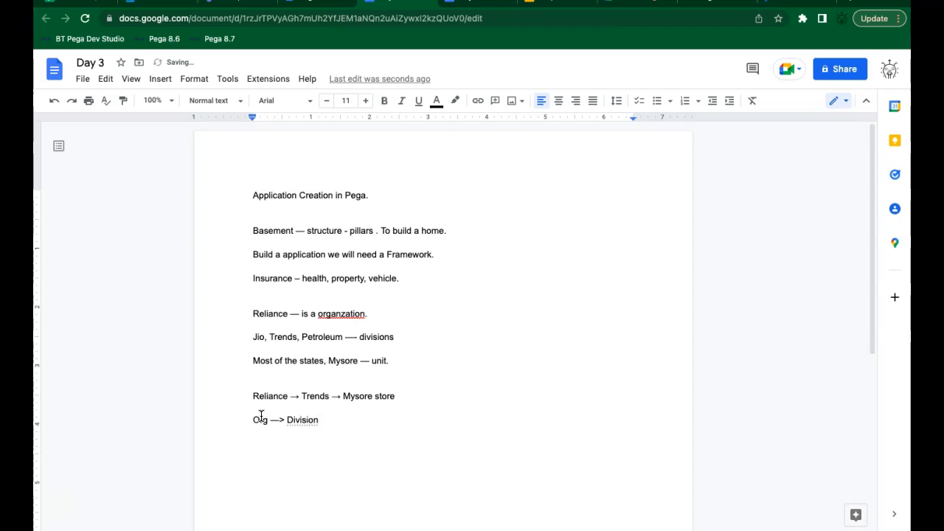
type("--")
type("> unit")
type(".")
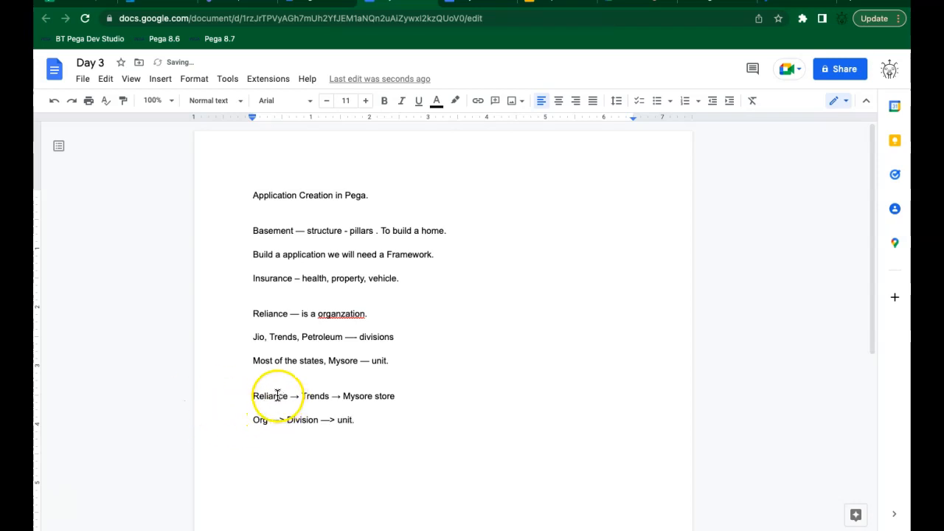
left_click(379, 413)
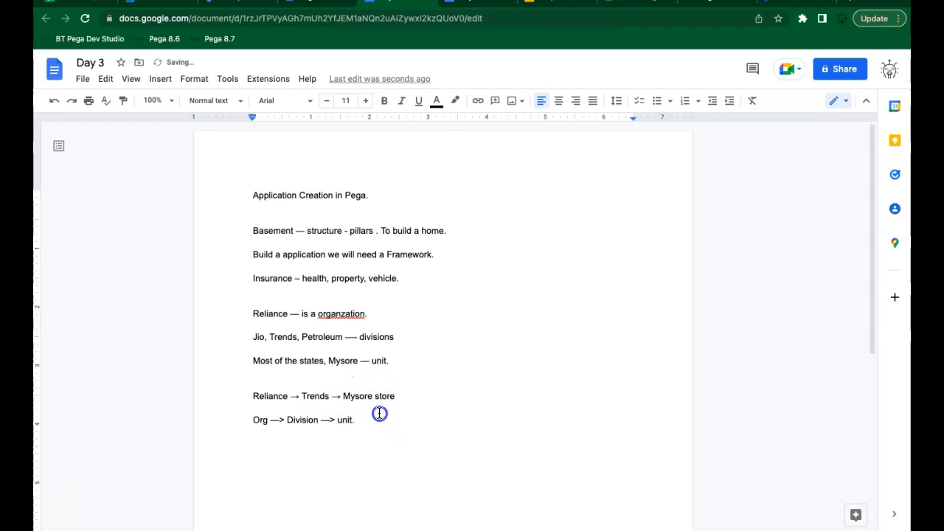
left_click(375, 417)
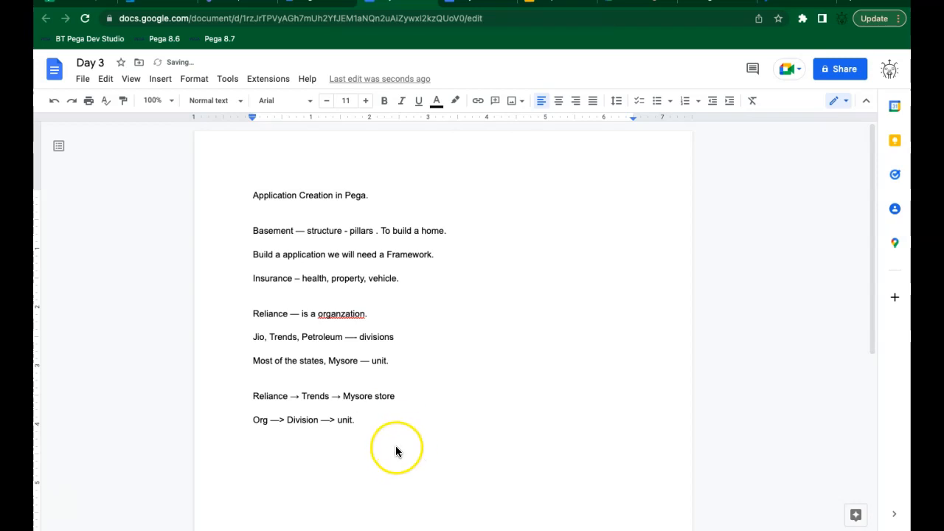
Step: Begin a new line reading 'A framework ->' below the Org line
key("Return")
key("Return")
type("A frame")
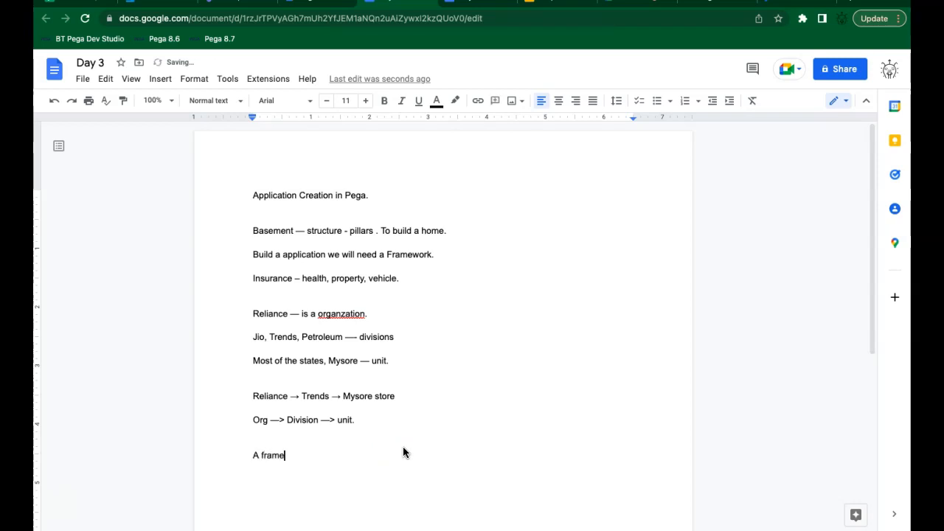
type("work --")
key("BackSpace")
type("->")
Step: Highlight the words Trends and Jio in the Reliance notes
left_click(325, 398)
double_click(325, 397)
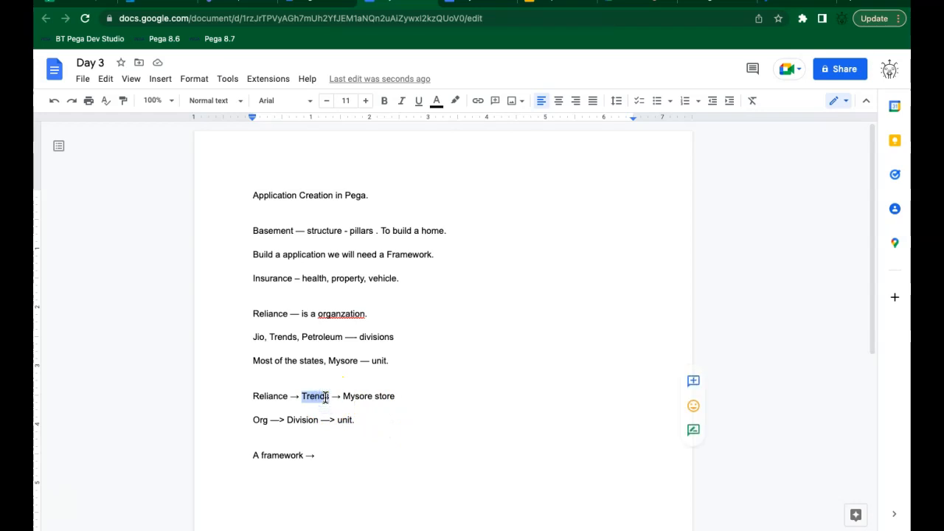
double_click(258, 337)
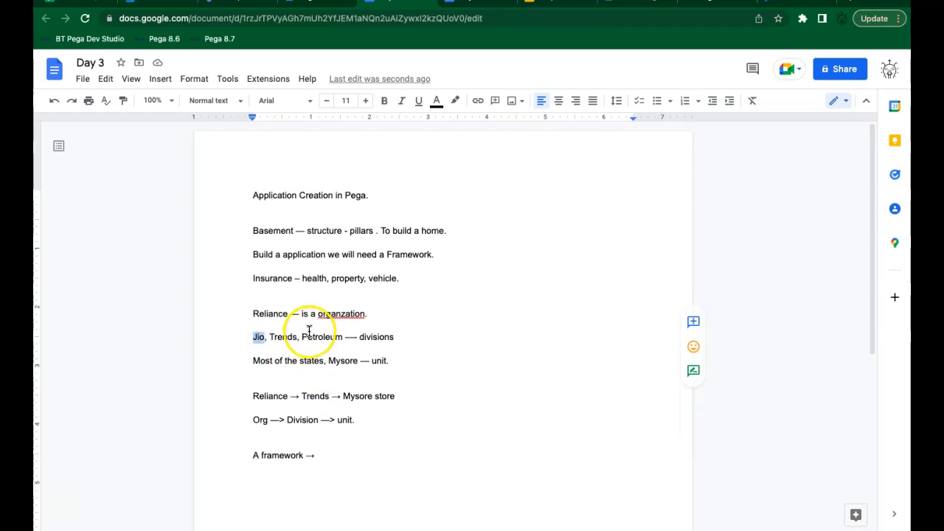
left_click(618, 3)
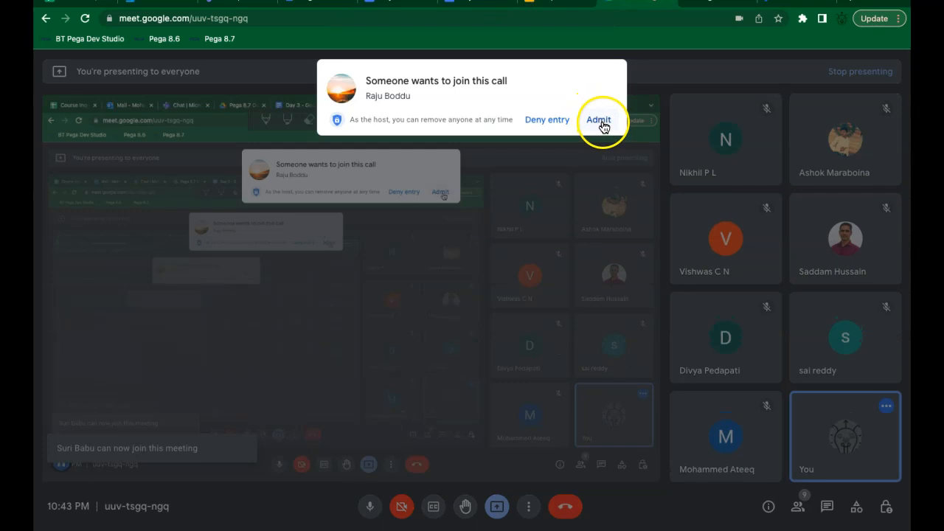
Step: Admit the waiting participant to the Meet call, then highlight 'Reliance' in the Day 3 notes
left_click(598, 121)
left_click(402, 2)
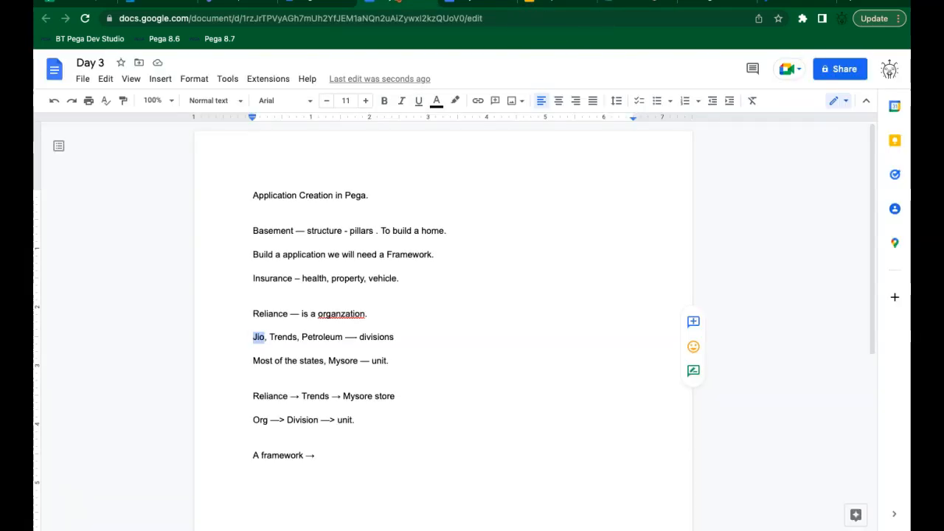
triple_click(269, 312)
double_click(270, 312)
left_click(270, 312)
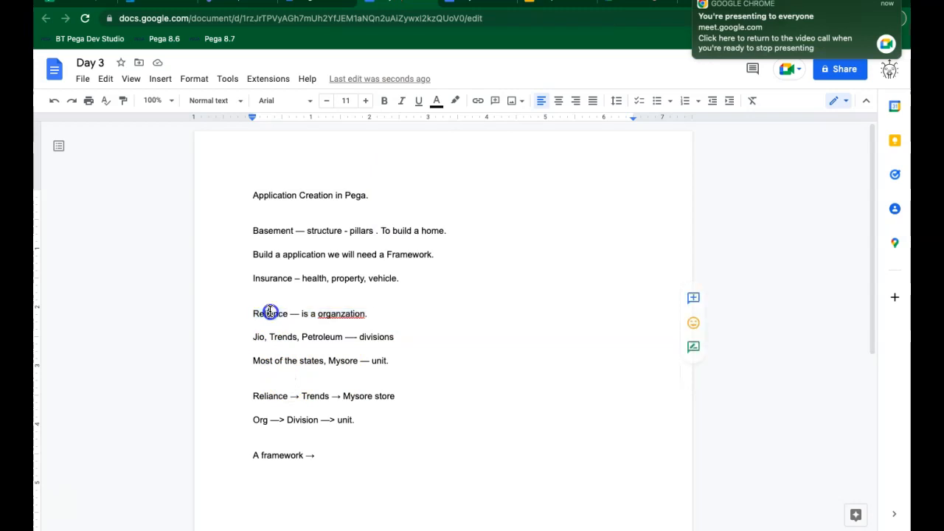
double_click(279, 314)
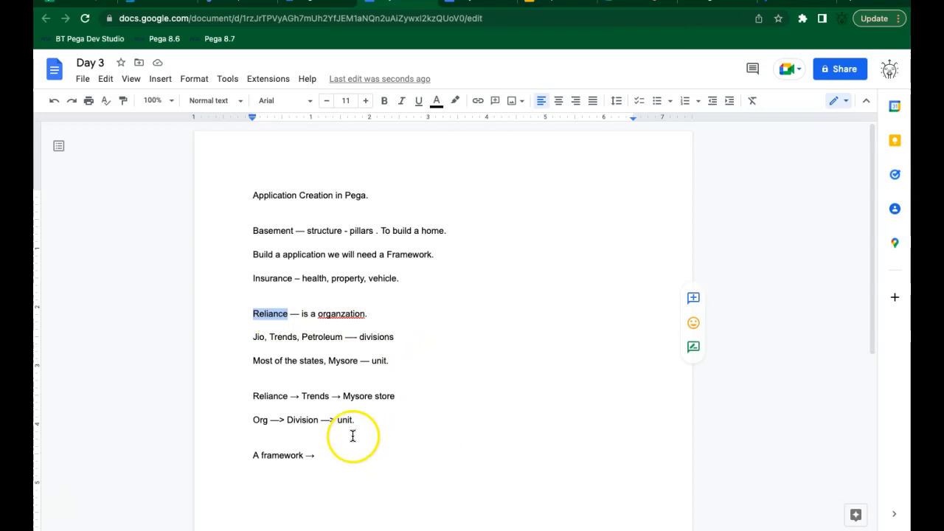
left_click(323, 457)
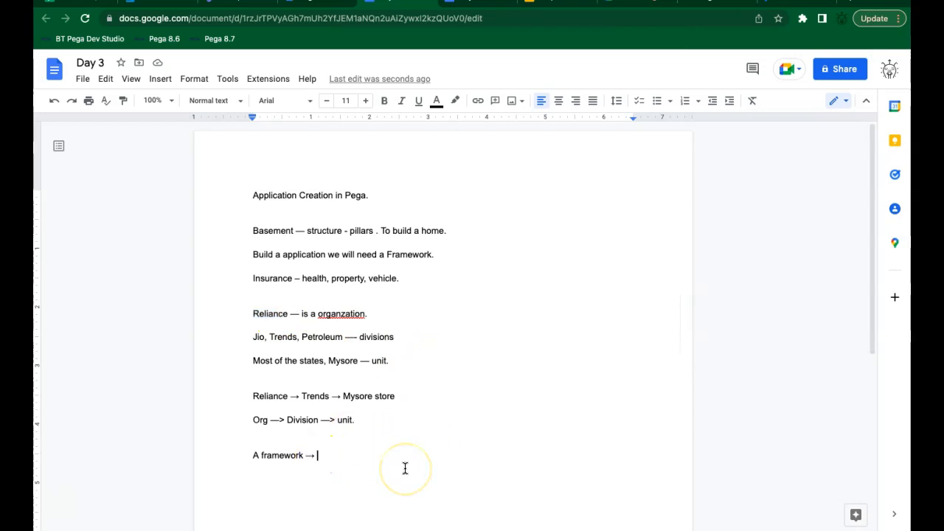
Step: Complete the framework line with 'you define common functionalities. This is done to promote reuse.'
type("you dif")
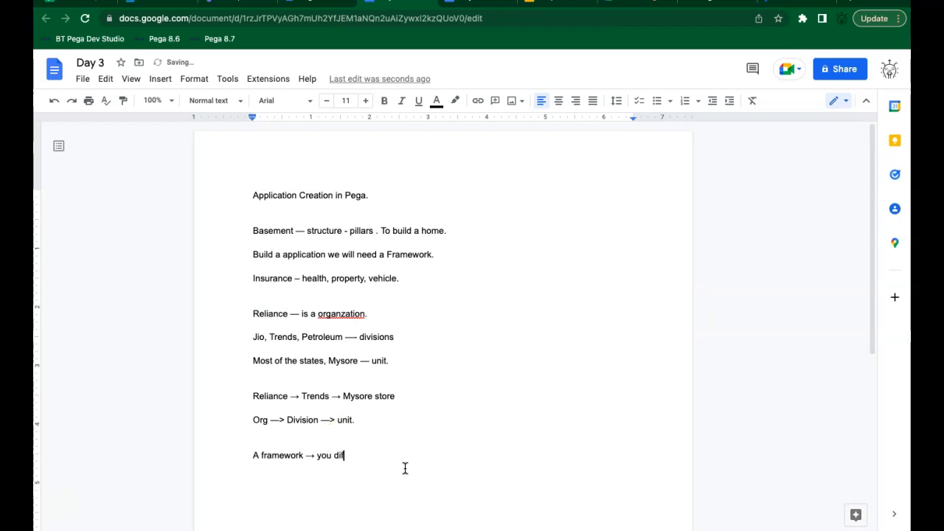
key("BackSpace")
key("BackSpace")
type("efine common functionalit")
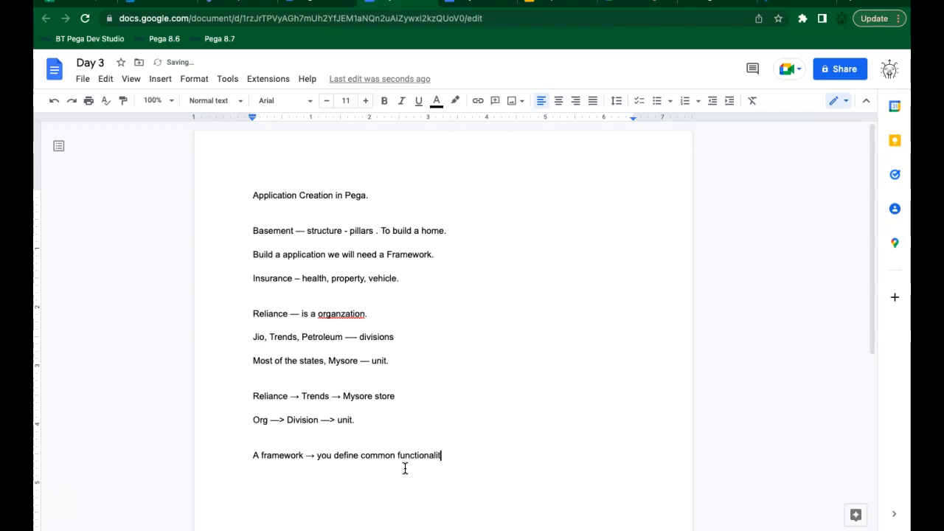
type("ies. This is done to promote ")
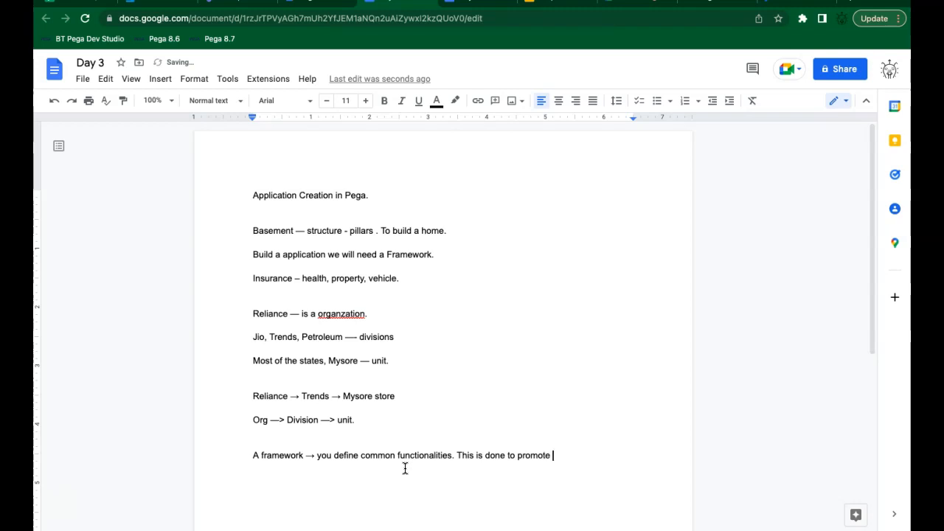
type("reuse.")
key("Return")
Step: Glance at the Progressive vehicle form, then return to the Pega Dev Studio home page
left_click(714, 2)
left_click(787, 2)
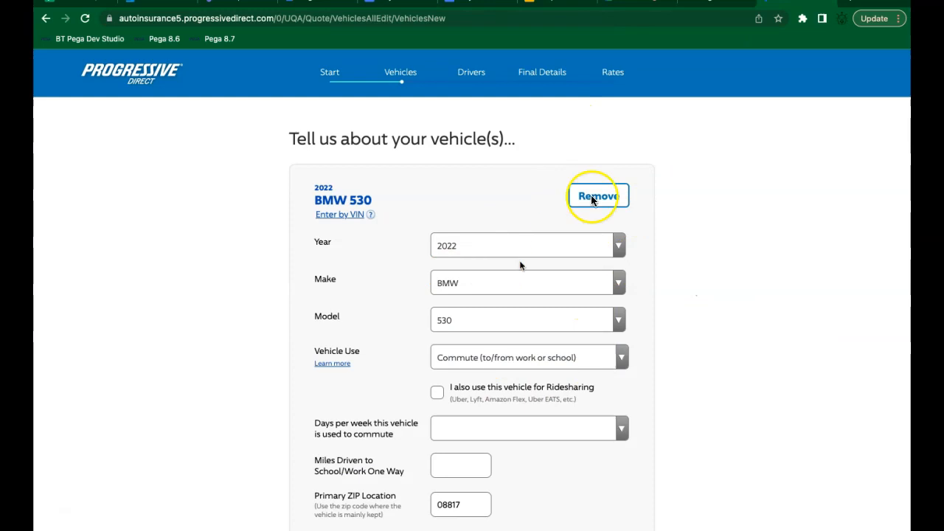
left_click(708, 4)
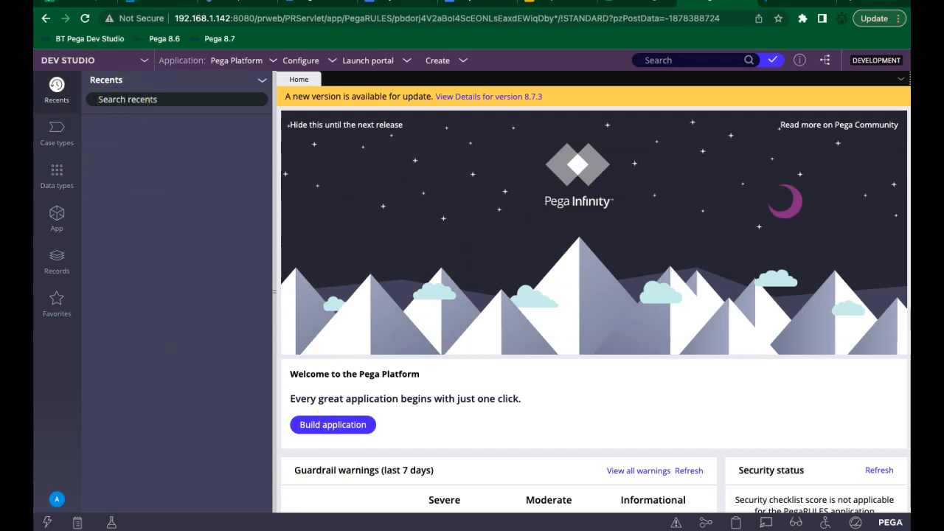
Step: Admit another participant into the Meet call, making 11 attendees, and return to the notes
mouse_move(606, 3)
left_click(628, 31)
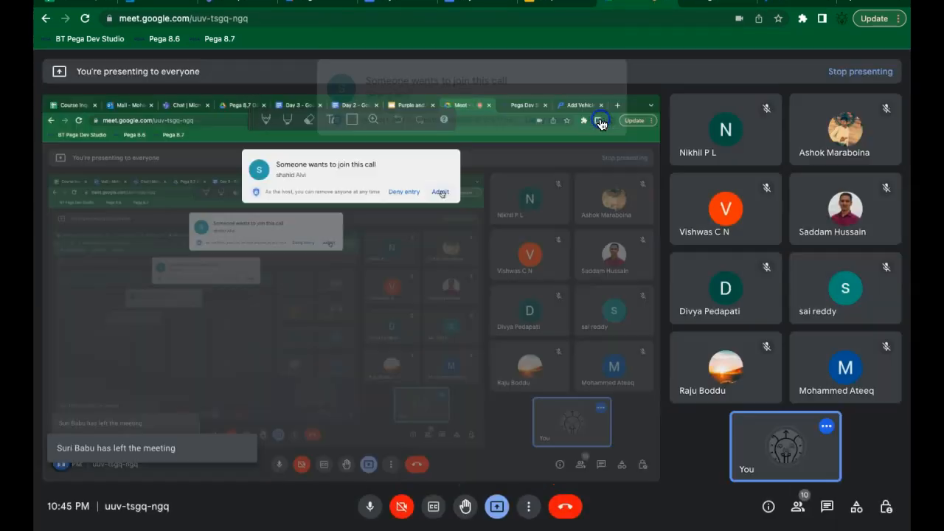
left_click(600, 121)
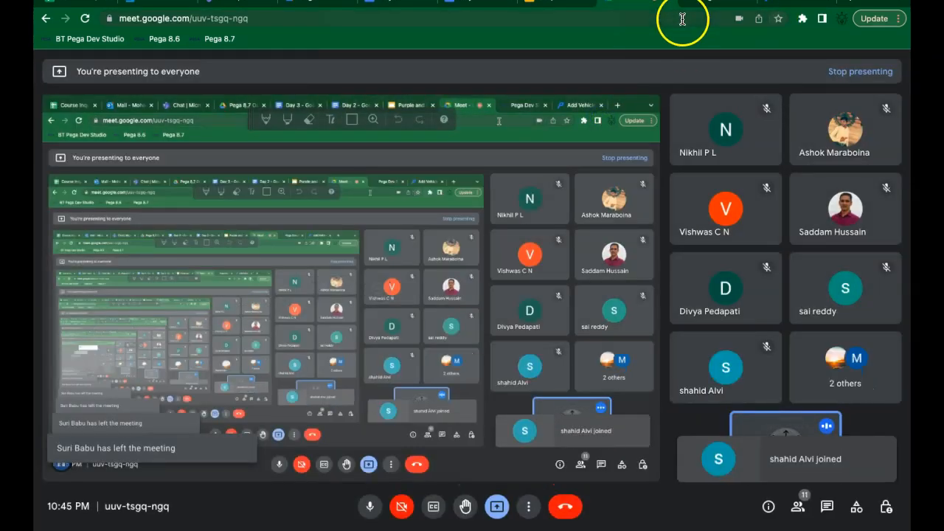
left_click(384, 2)
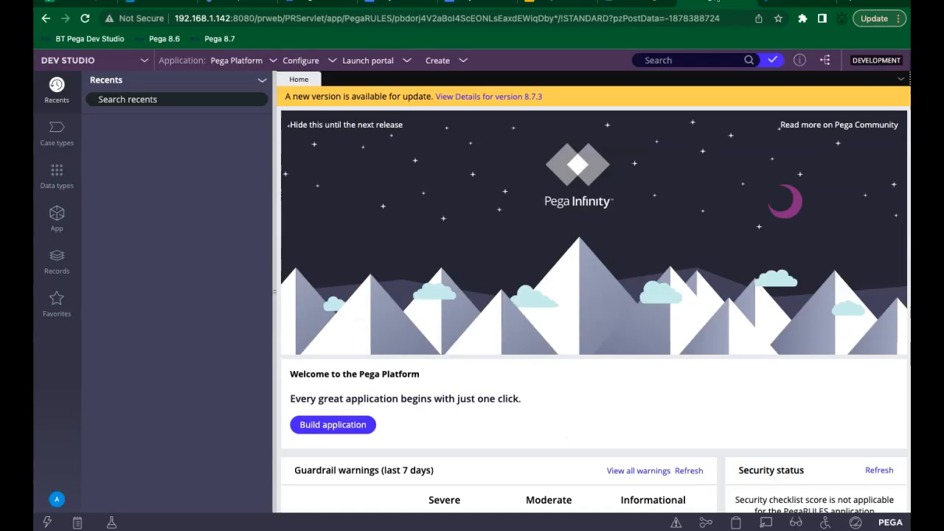
Step: Switch from the Day 3 notes to the Pega Dev Studio home page
left_click(717, 2)
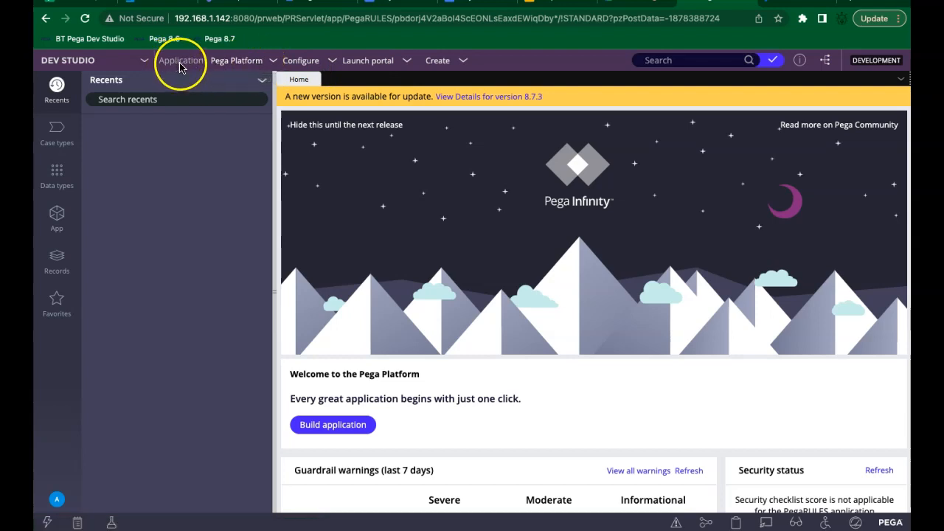
left_click(251, 68)
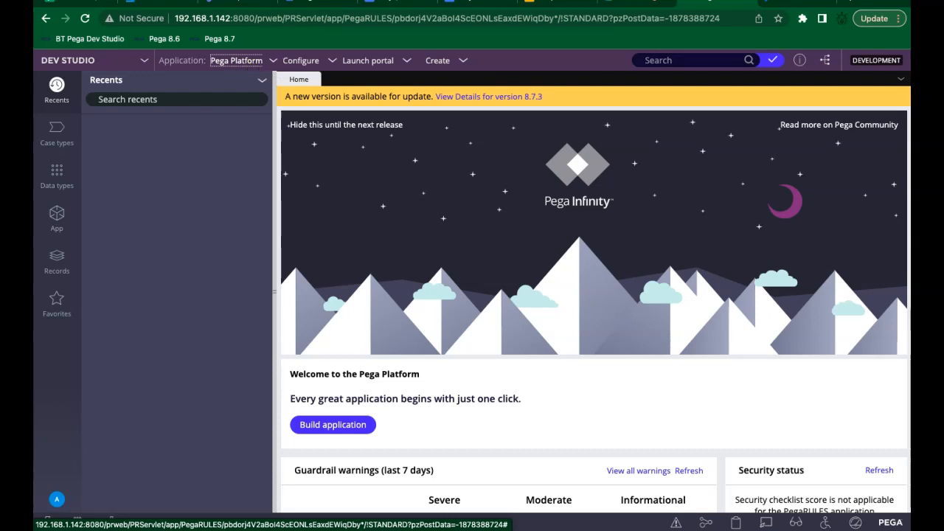
Step: Write 'On top of the Pega Platform you will be building the application.' and 'Base to build application.' on separate lines
left_click(394, 3)
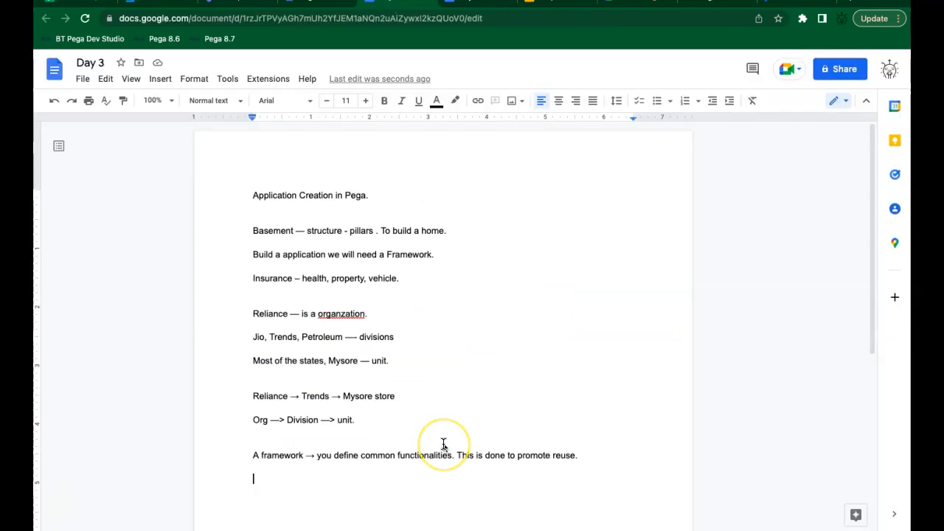
type("On ")
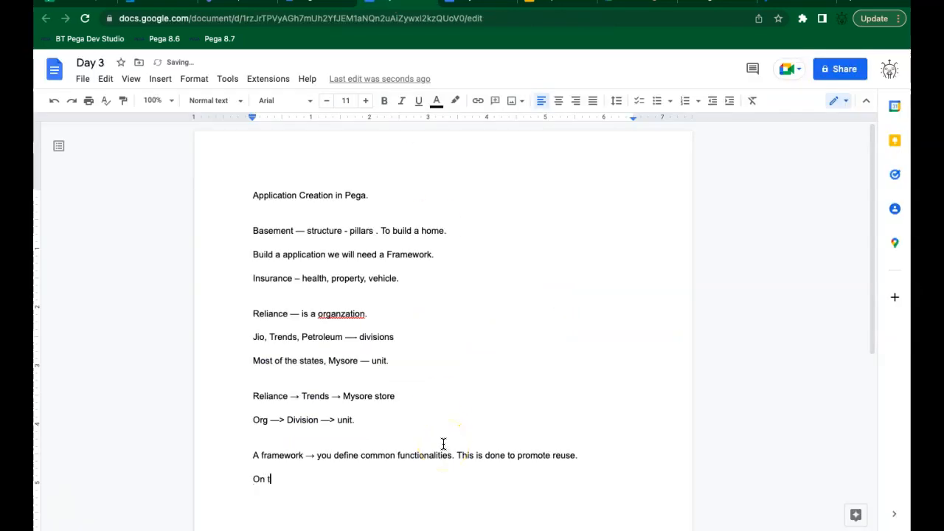
type("top of the Pega Platform you will be bui")
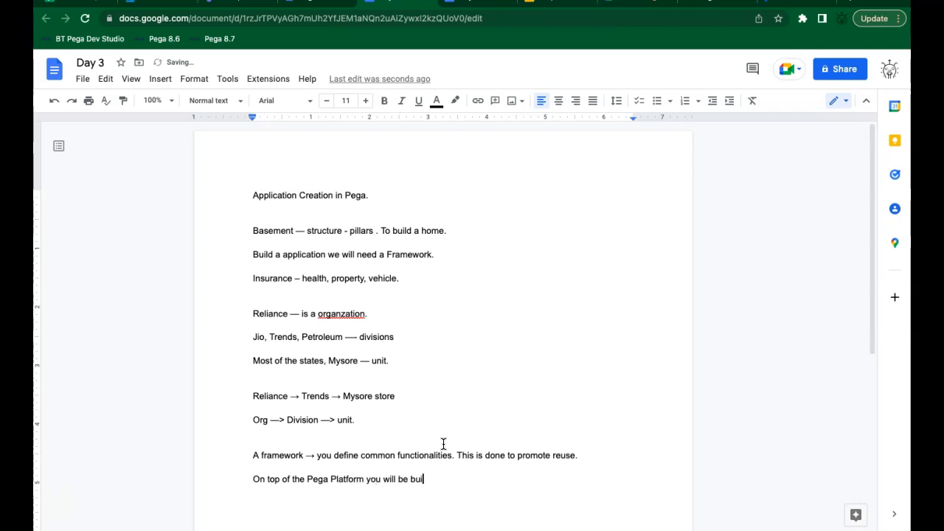
type("ng the application.")
key("Return")
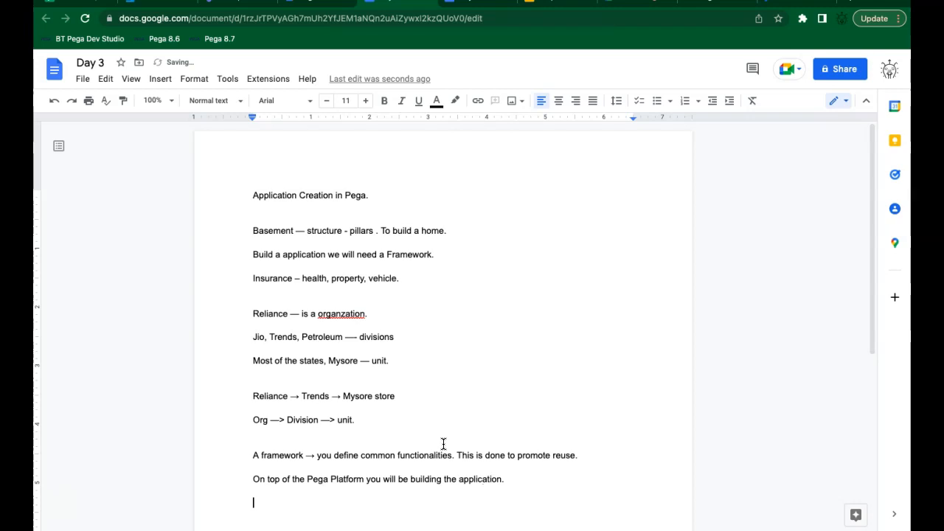
type("Base to build application.")
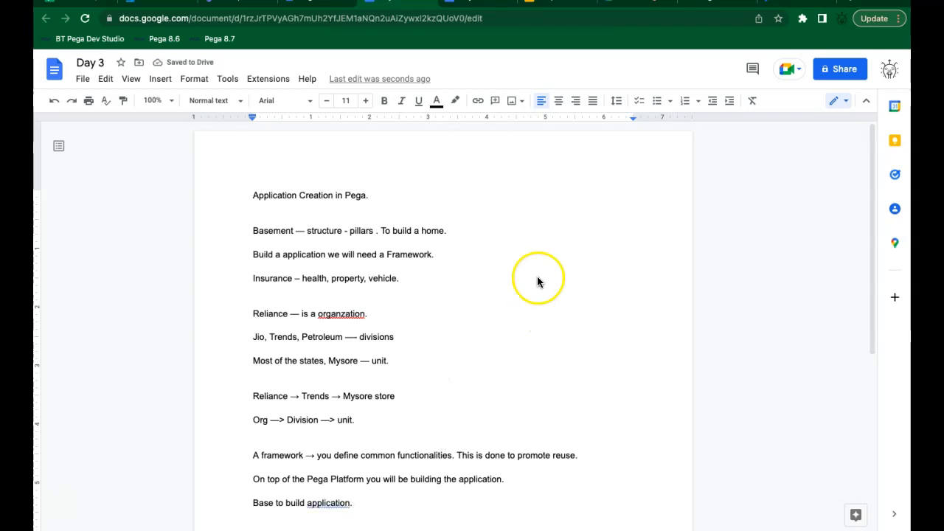
left_click(721, 4)
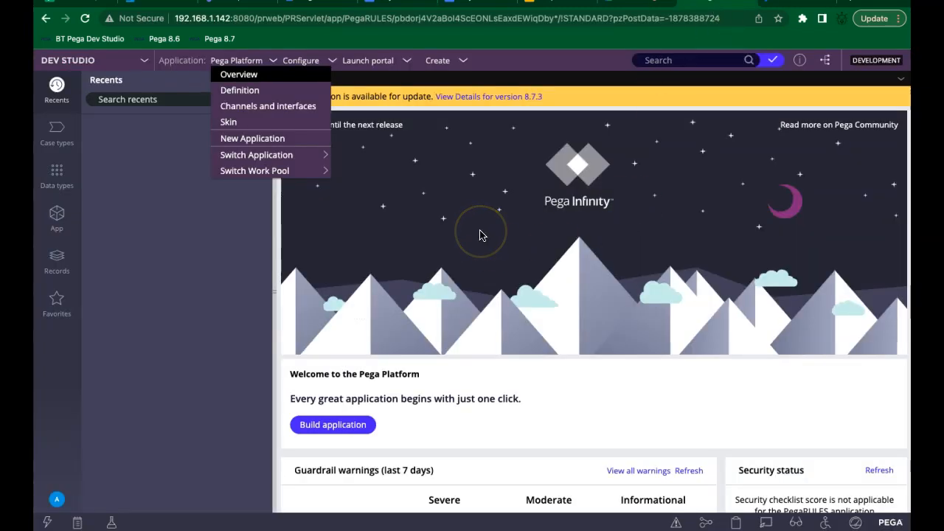
Step: Choose New Application from the Pega Platform application menu, opening a New application tab
left_click(190, 171)
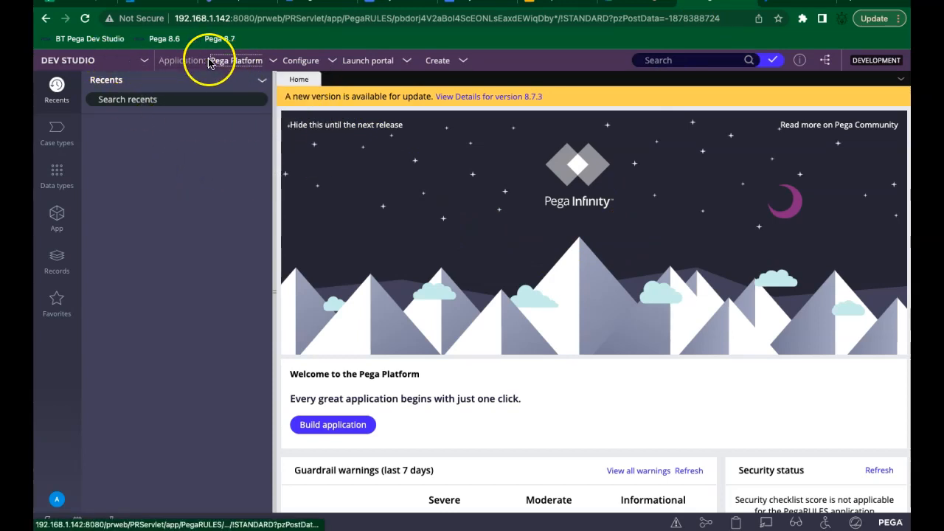
left_click(252, 68)
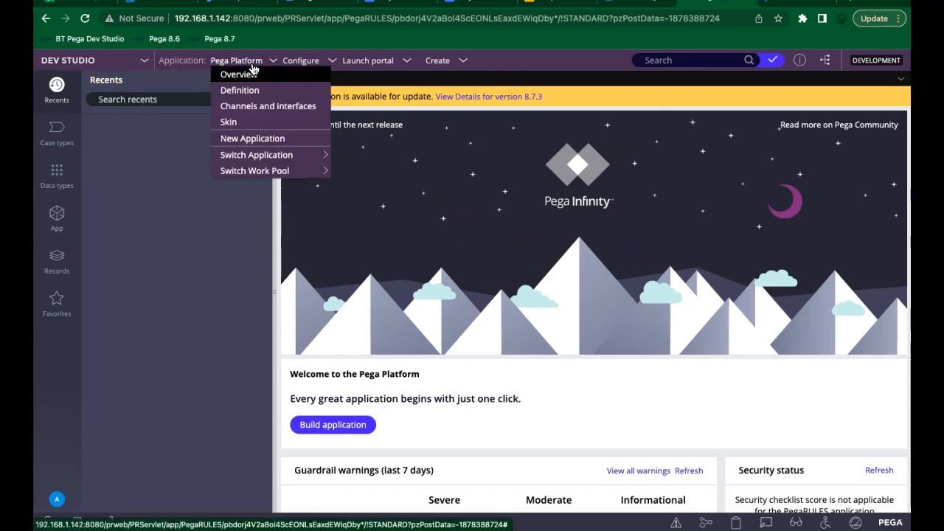
left_click(272, 68)
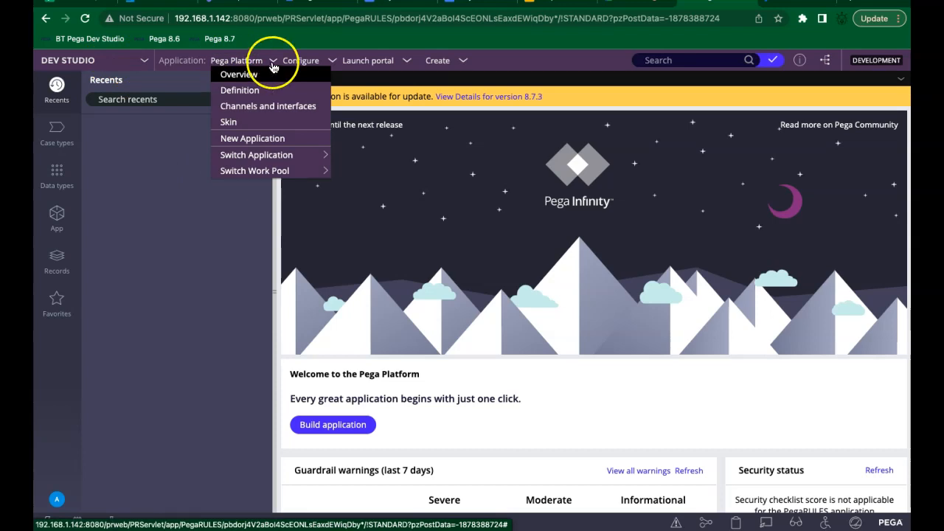
left_click(272, 67)
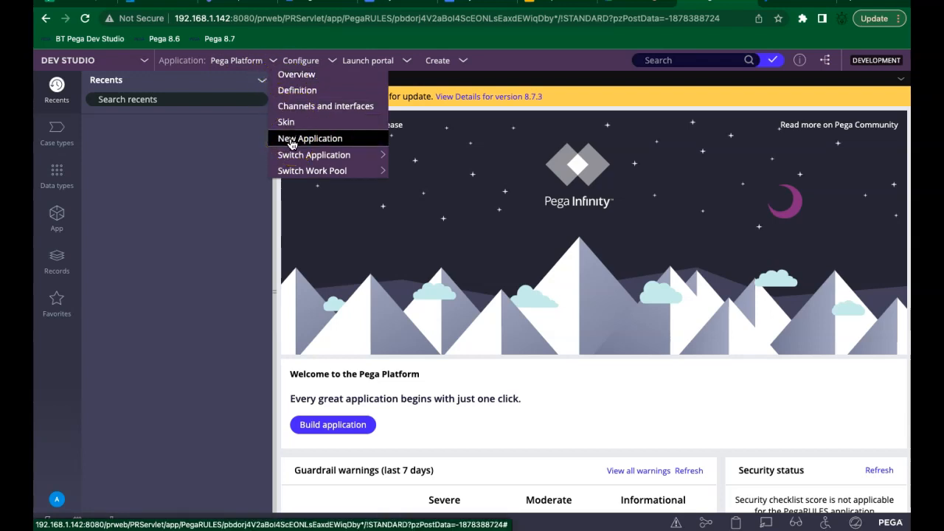
left_click(197, 200)
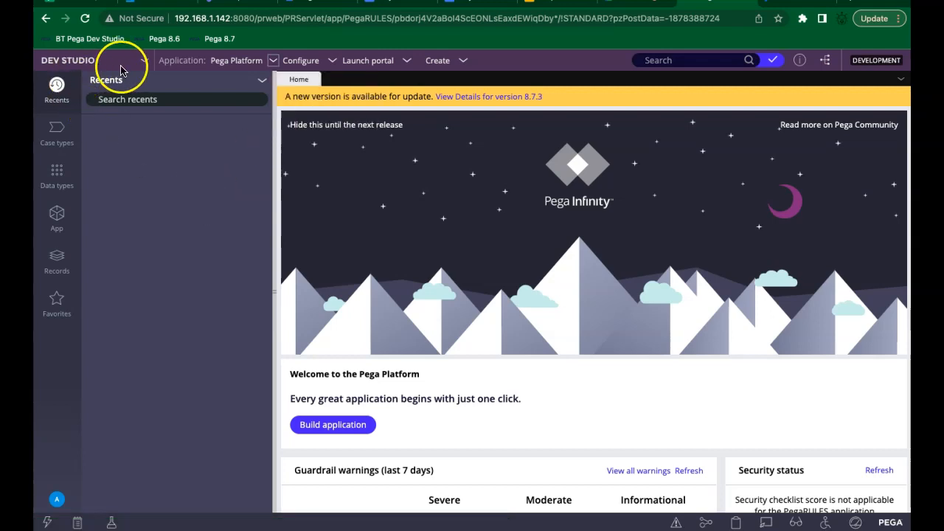
left_click(230, 64)
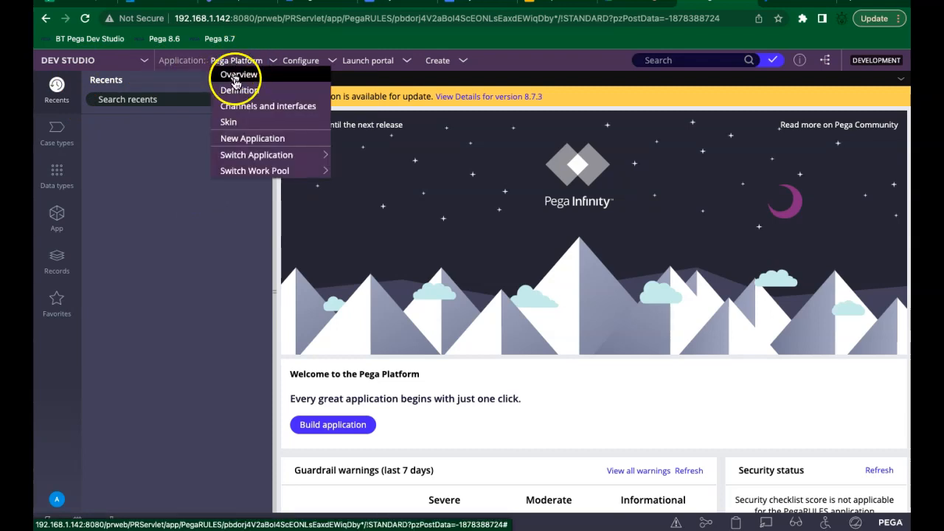
left_click(238, 140)
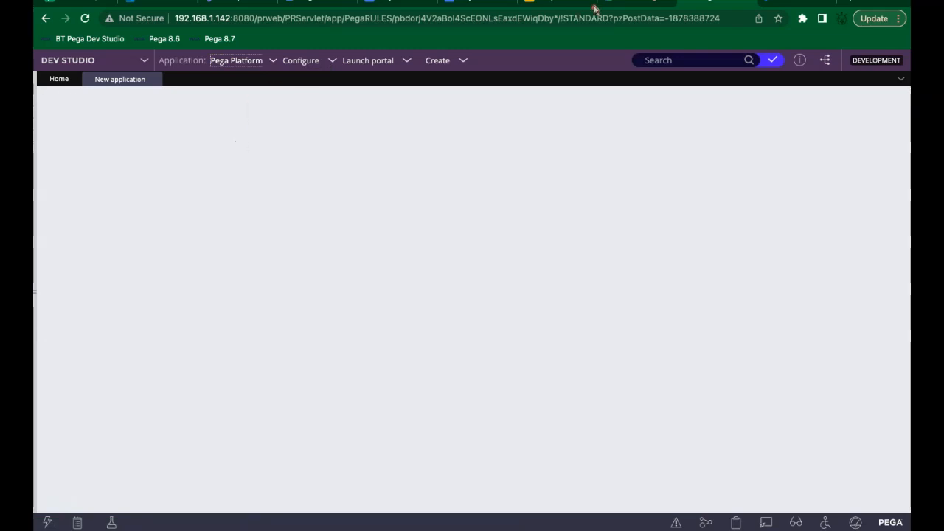
Step: Glance at the video call and the Day 3 notes, then return to Pega's new application page
left_click(623, 3)
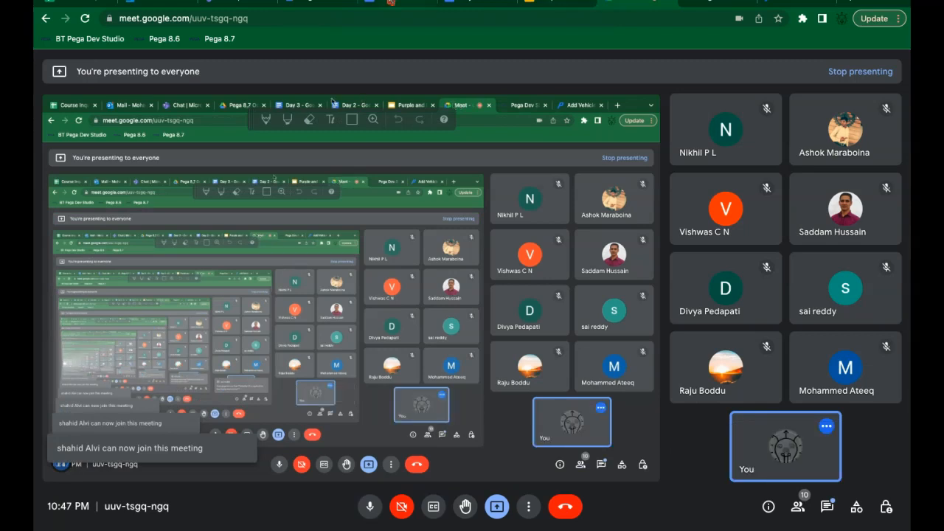
left_click(384, 2)
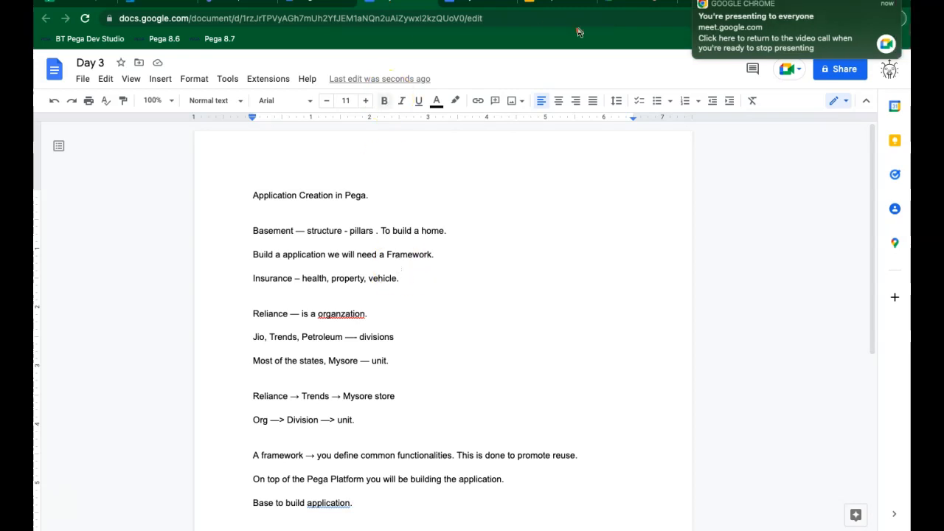
left_click(632, 2)
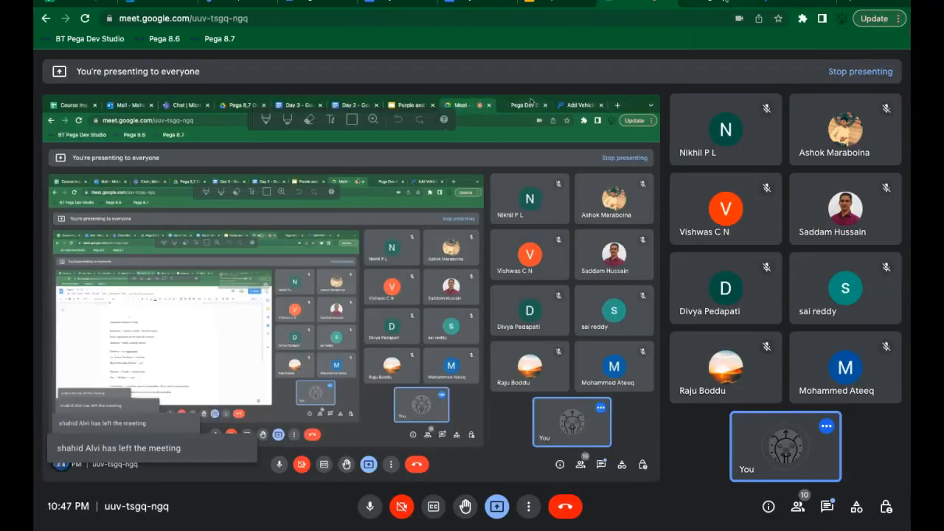
left_click(705, 3)
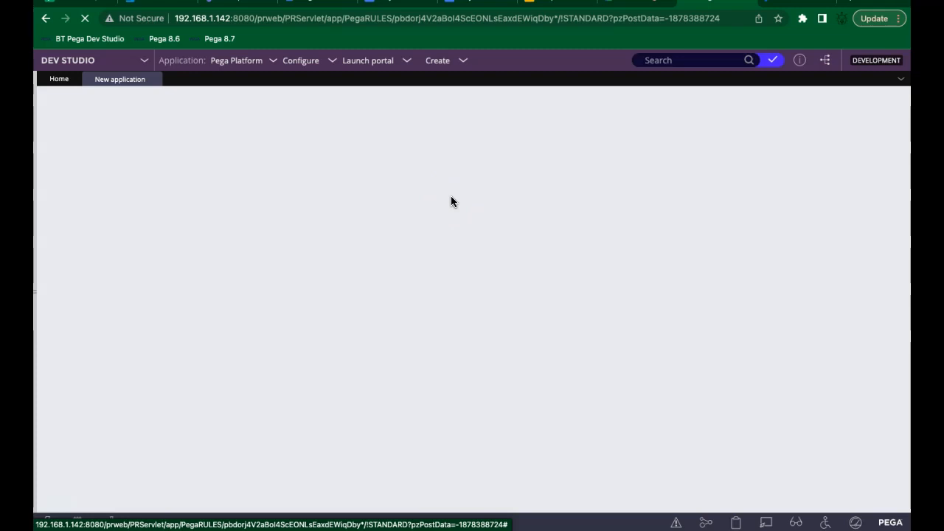
Step: Admit the waiting participant into the Google Meet call, then go back to Pega
left_click(637, 3)
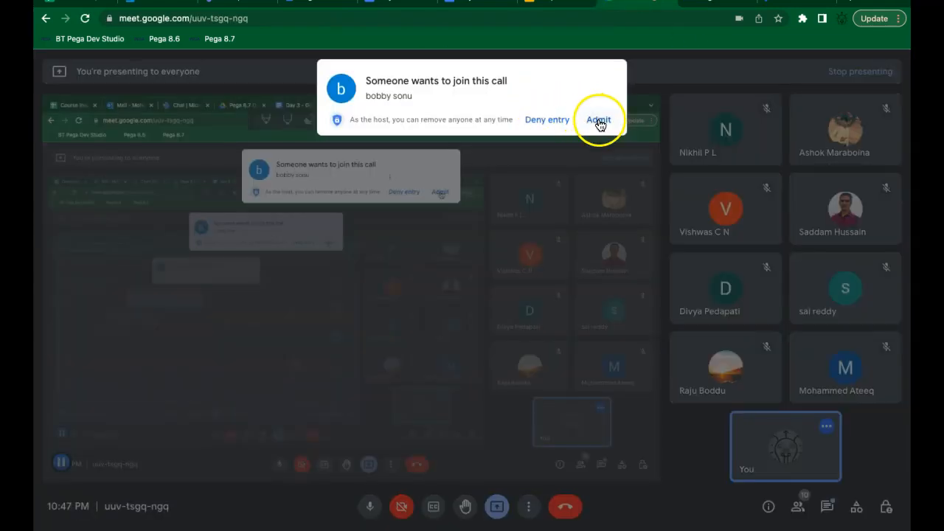
left_click(599, 121)
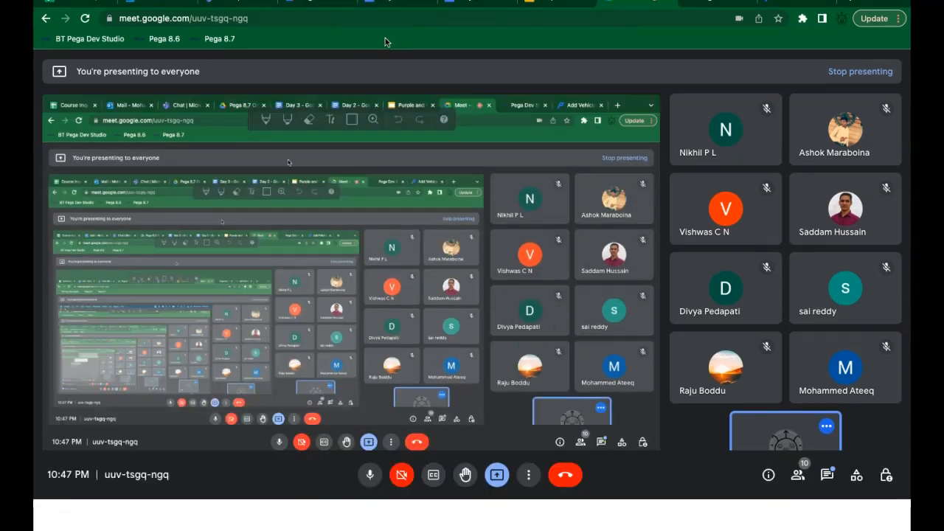
left_click(390, 3)
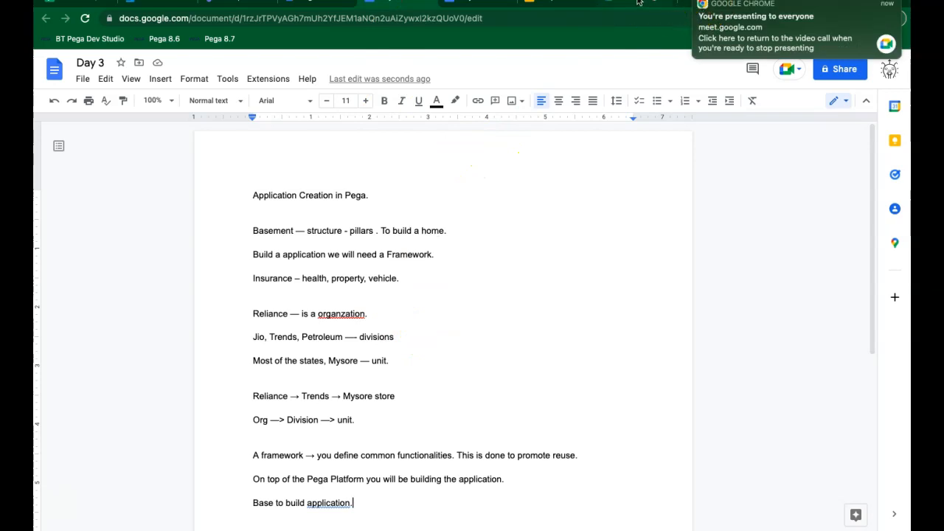
left_click(639, 3)
left_click(767, 4)
left_click(562, 199)
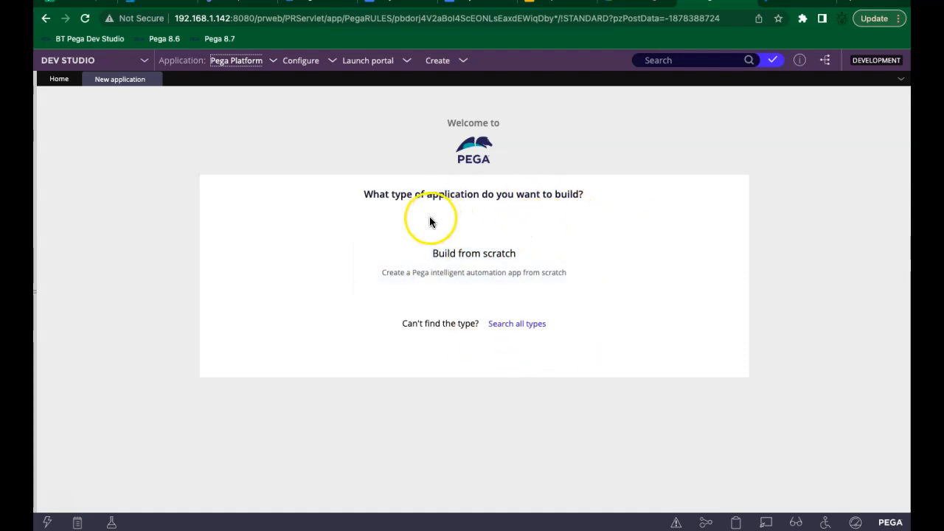
Step: Pick Build from scratch as the application type and continue to the experience choice
mouse_move(423, 252)
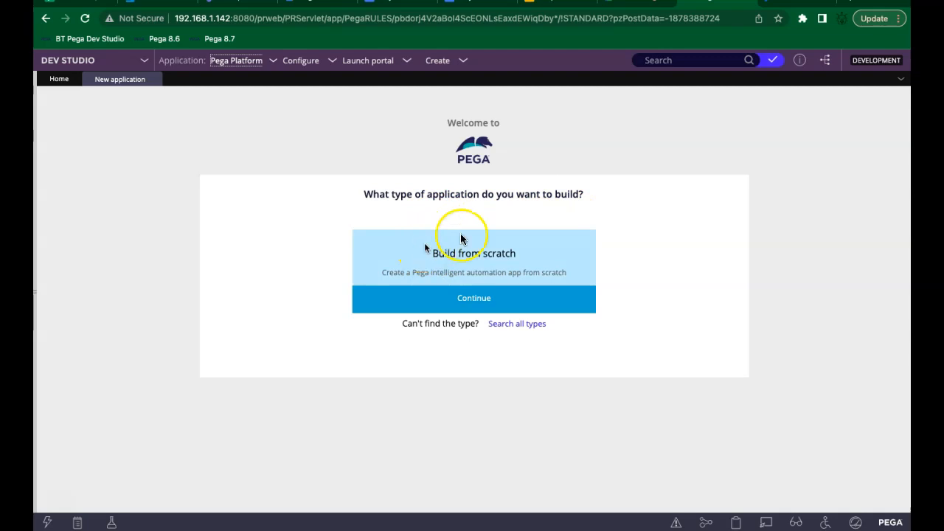
mouse_move(480, 248)
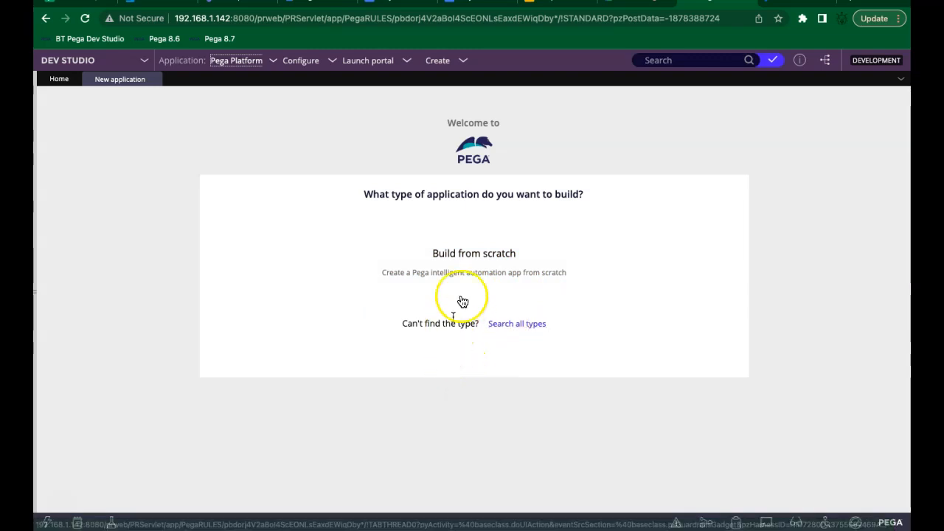
mouse_move(549, 281)
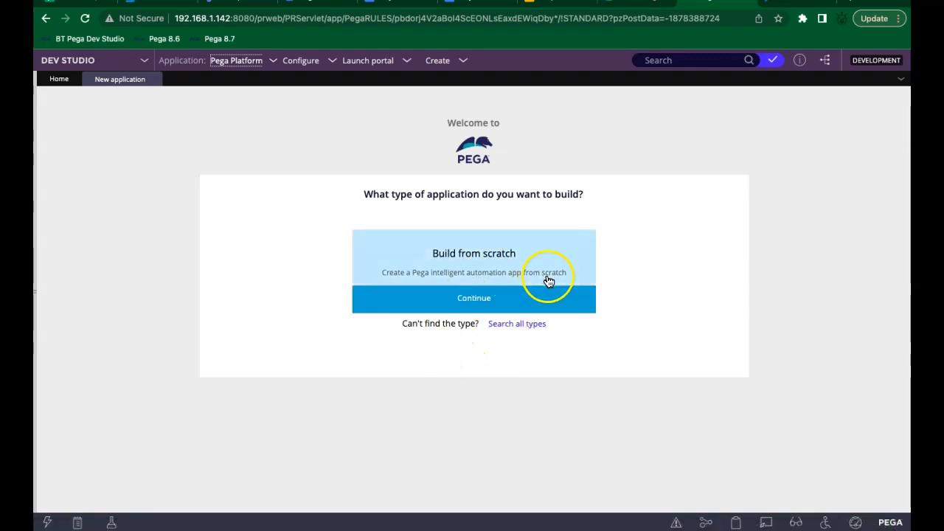
left_click(483, 304)
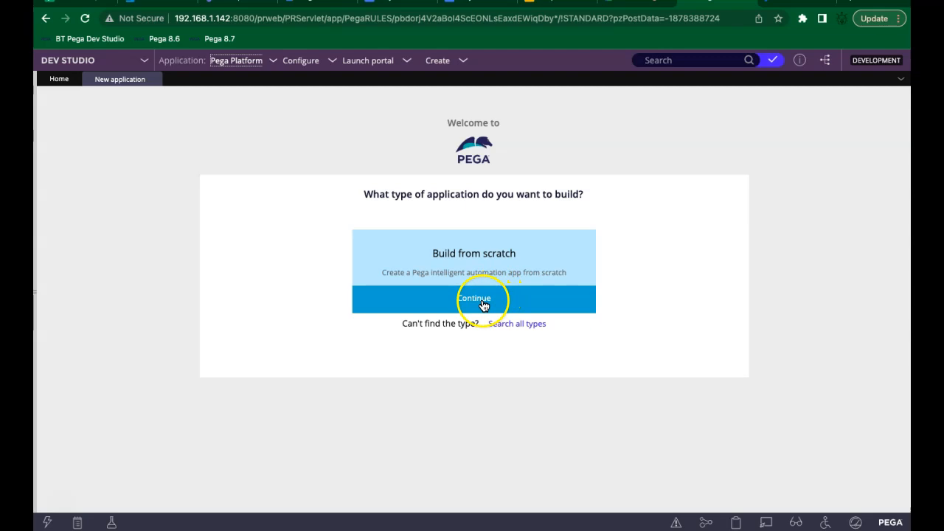
left_click(483, 305)
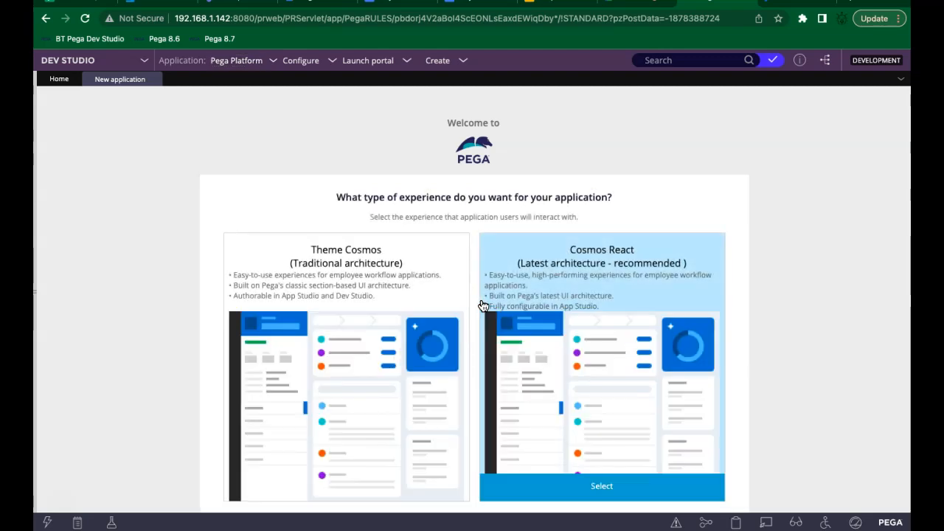
Step: Select the Theme Cosmos (Traditional) experience, reaching the Name your application step
scroll(888, 337, "down", 1)
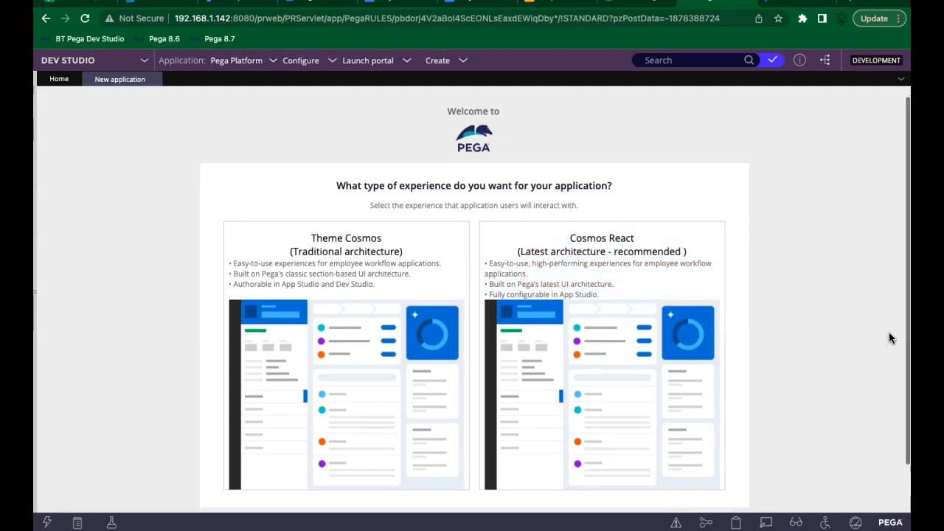
scroll(889, 338, "down", 1)
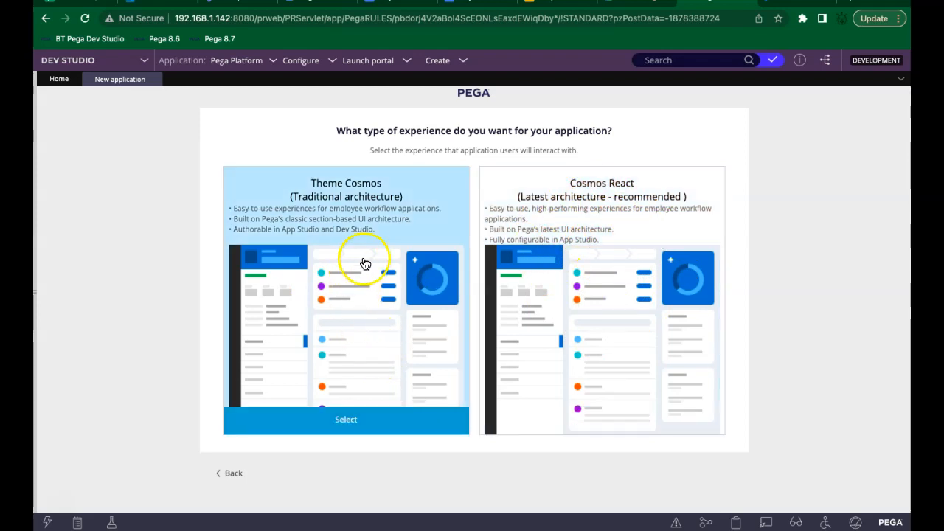
left_click(339, 422)
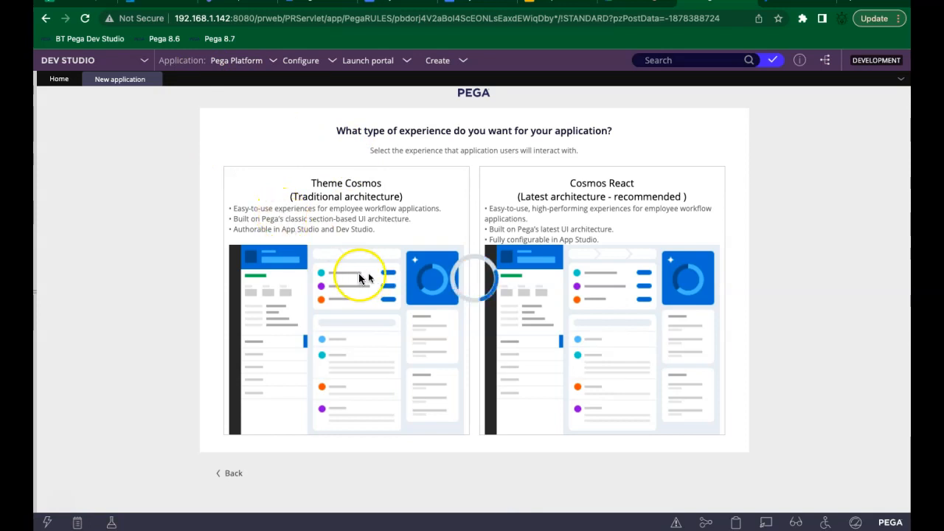
left_click(460, 231)
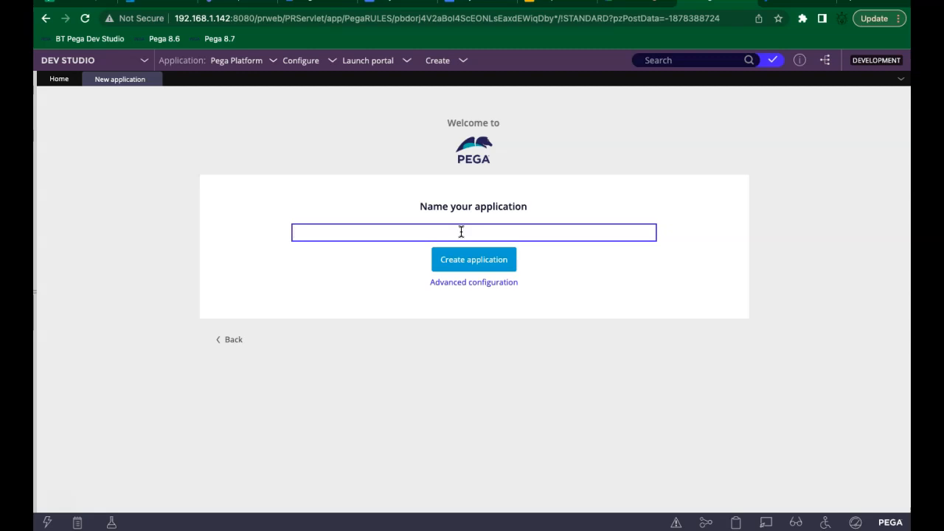
Step: Enter 'ALFA' as the application name and open Advanced configuration
left_click(565, 236)
type("ALFA")
left_click(477, 283)
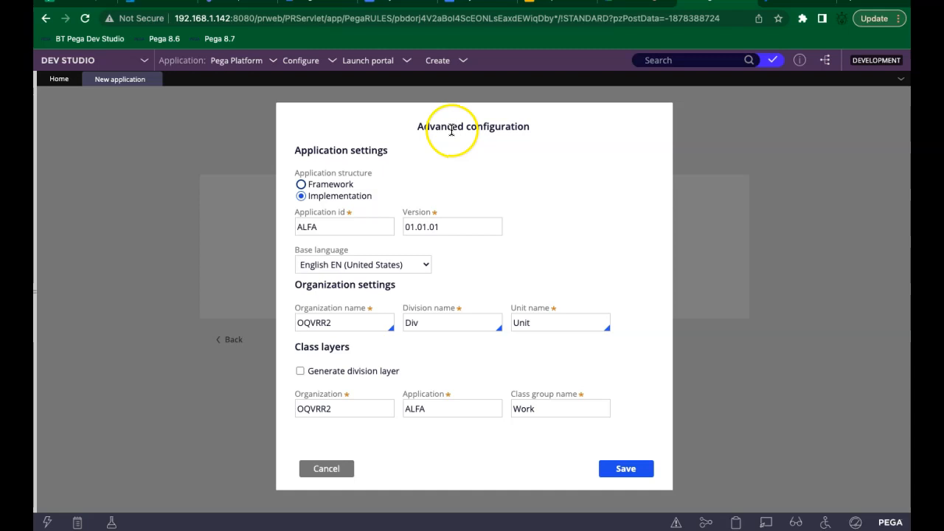
Step: Toggle the structure to Framework and back to Implementation, then focus the organization name
left_click(310, 189)
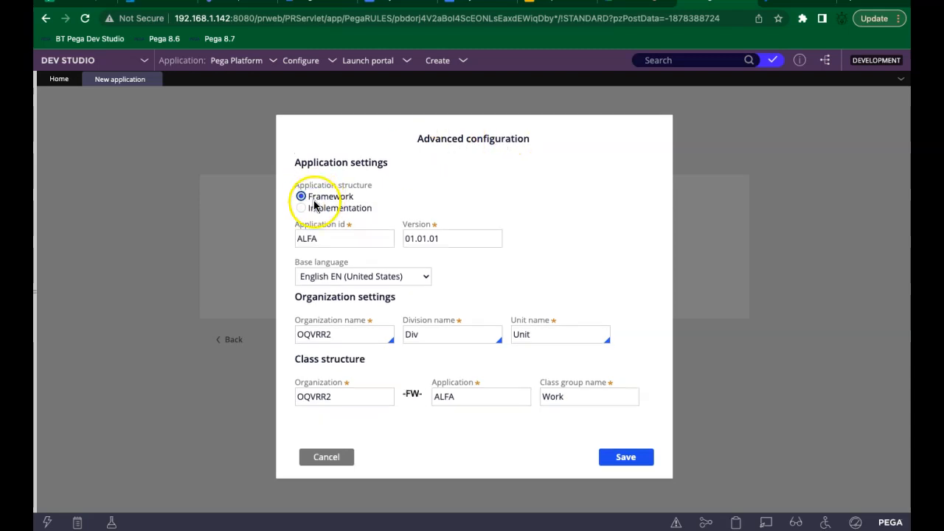
left_click(315, 207)
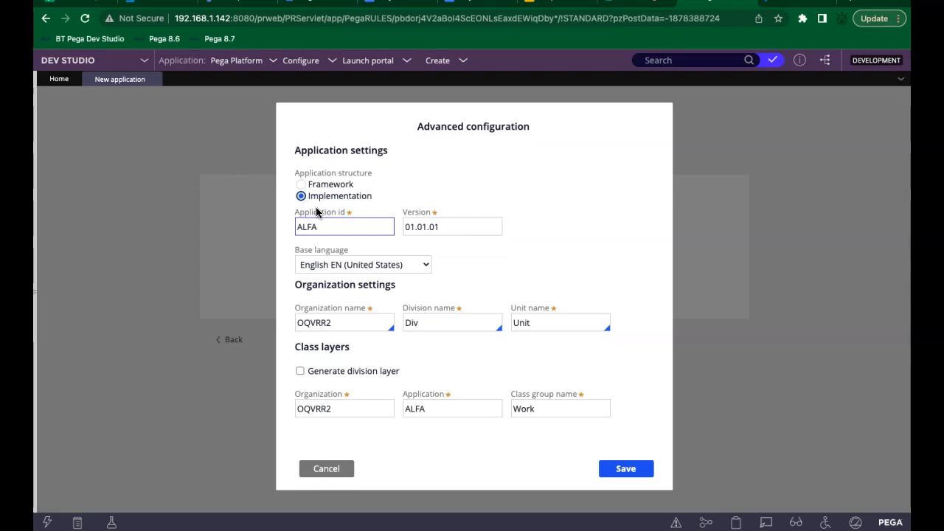
left_click(325, 324)
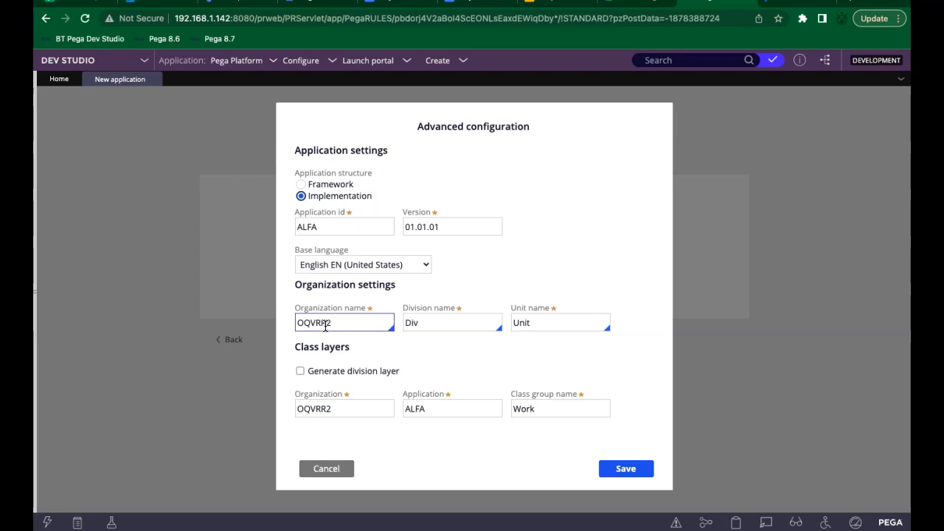
left_click(331, 226)
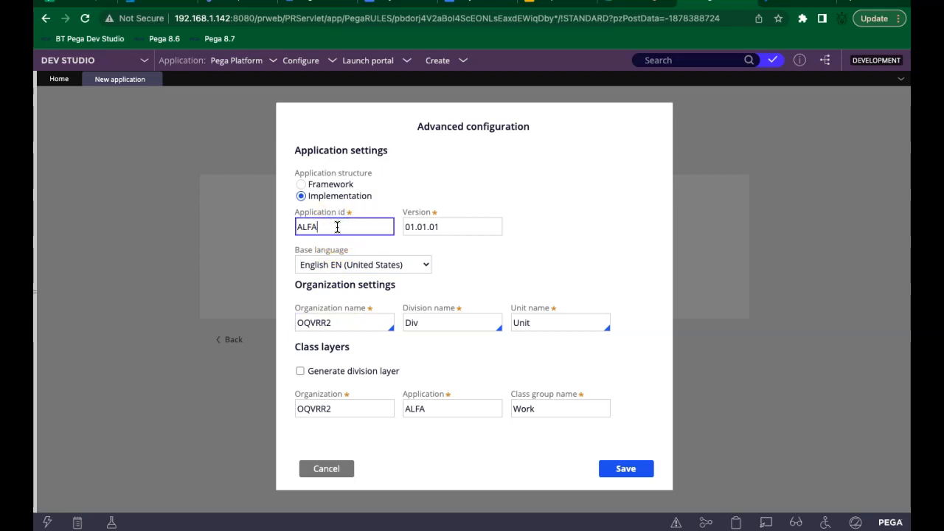
type("nsu")
double_click(343, 228)
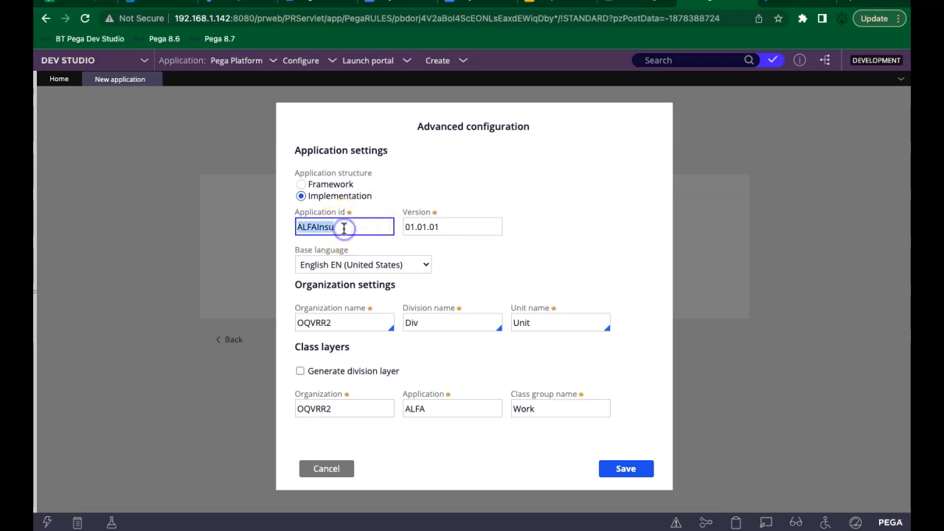
left_click(343, 228)
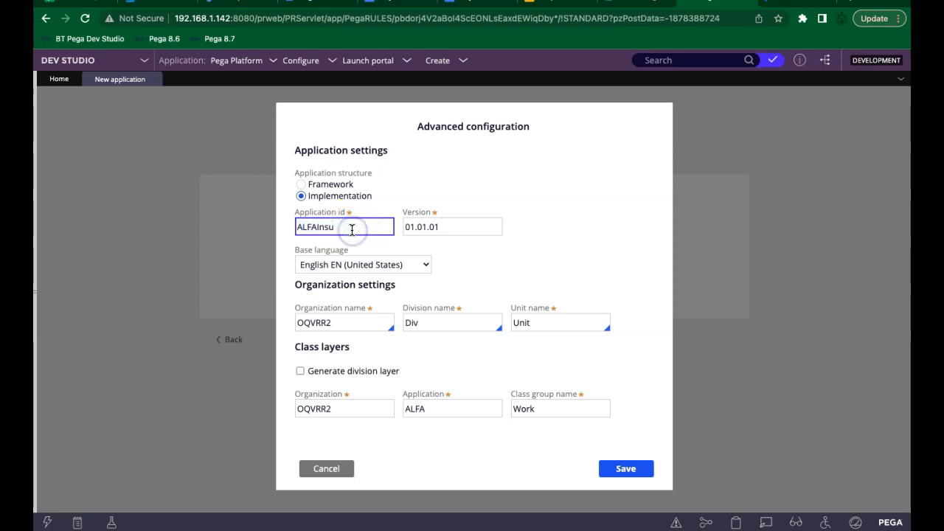
double_click(317, 325)
left_click(318, 325)
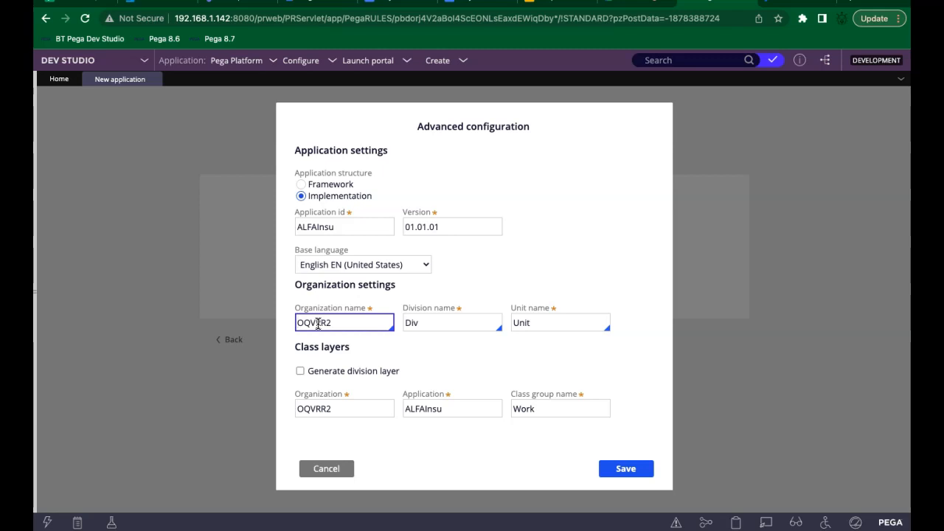
Step: Replace the Organization name with ALFA
left_click(345, 323)
double_click(326, 323)
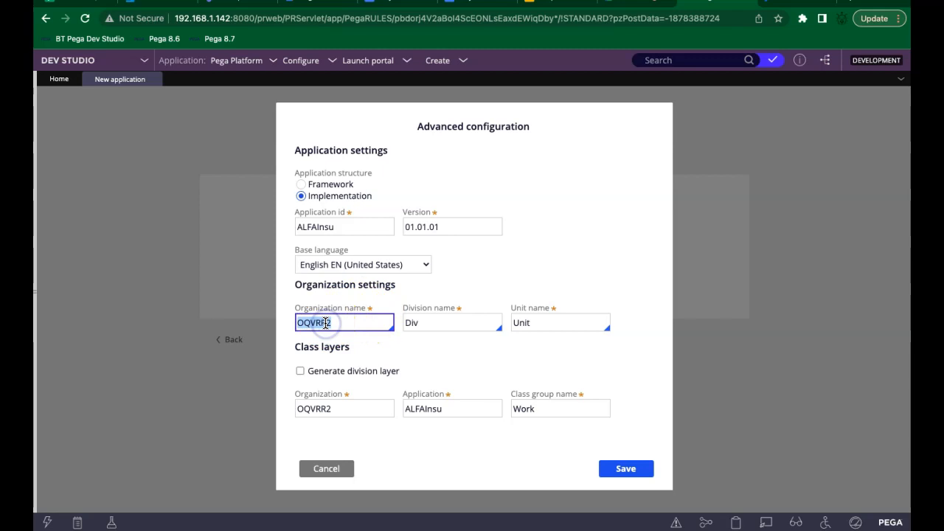
type("ALFA")
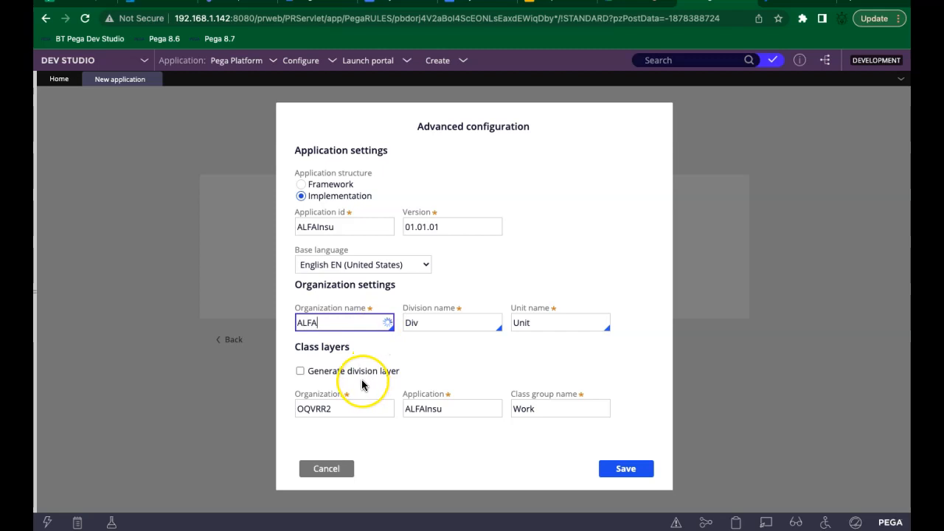
left_click(421, 357)
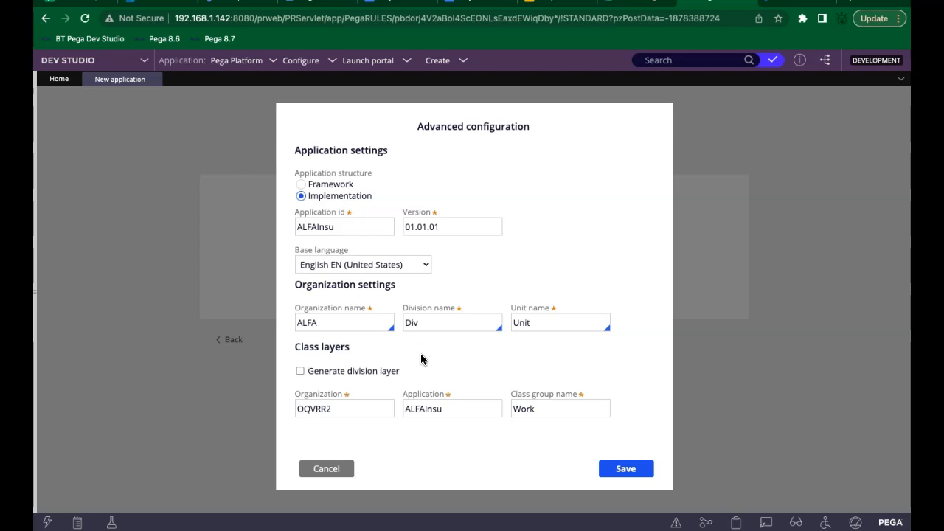
Step: Change the Class layers Organization value to ALFA
left_click(348, 409)
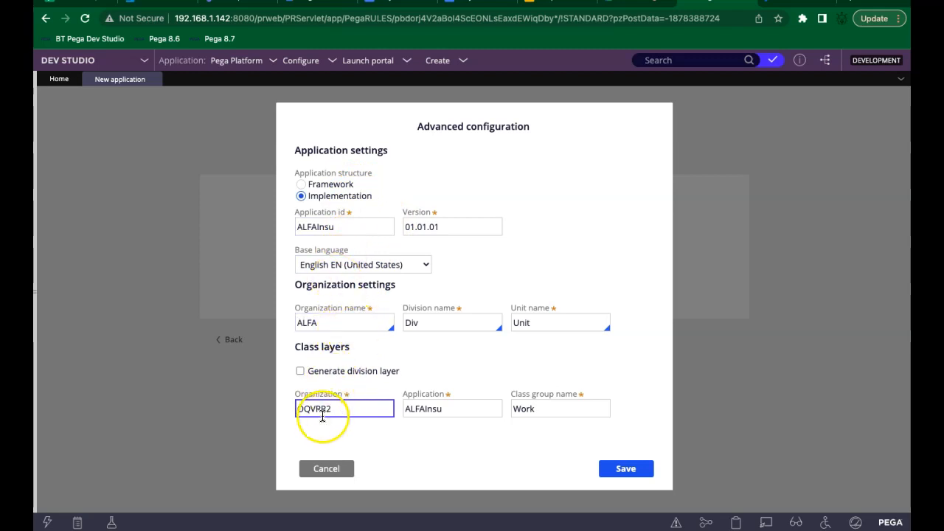
double_click(321, 413)
type("ALFA")
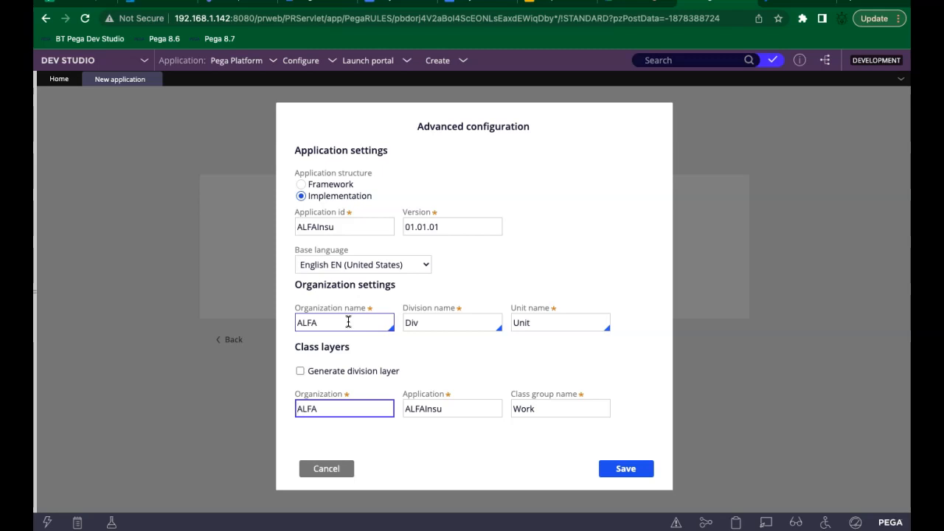
Step: Switch the application structure to Framework so class layers read ALFA -FW- ALFAInsu
left_click(612, 215)
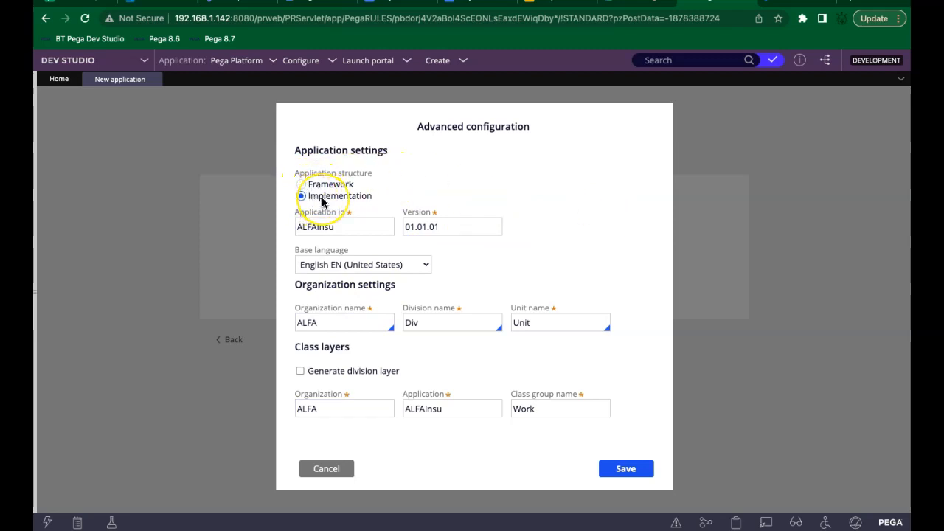
left_click(300, 189)
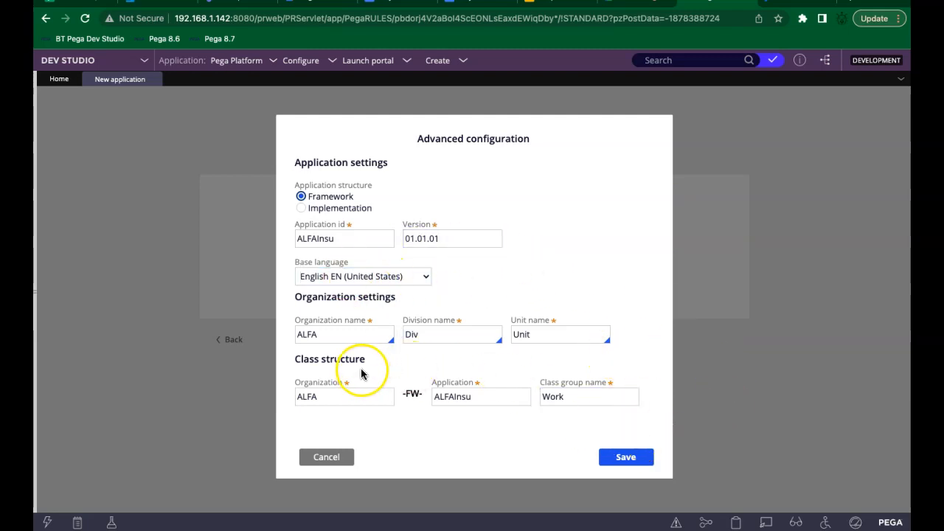
left_click(538, 334)
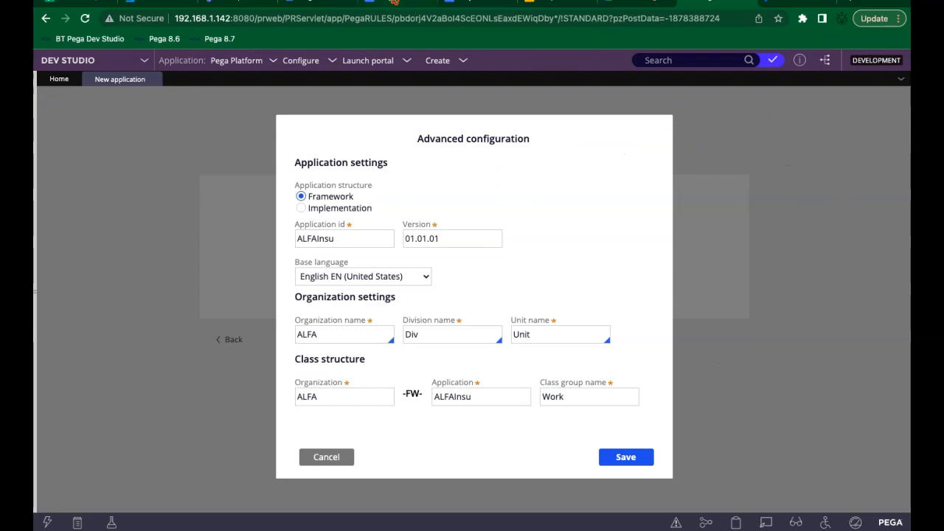
Step: Check the Day 3 notes, then save the ALFAInsu Framework configuration for organization ALFA
left_click(394, 2)
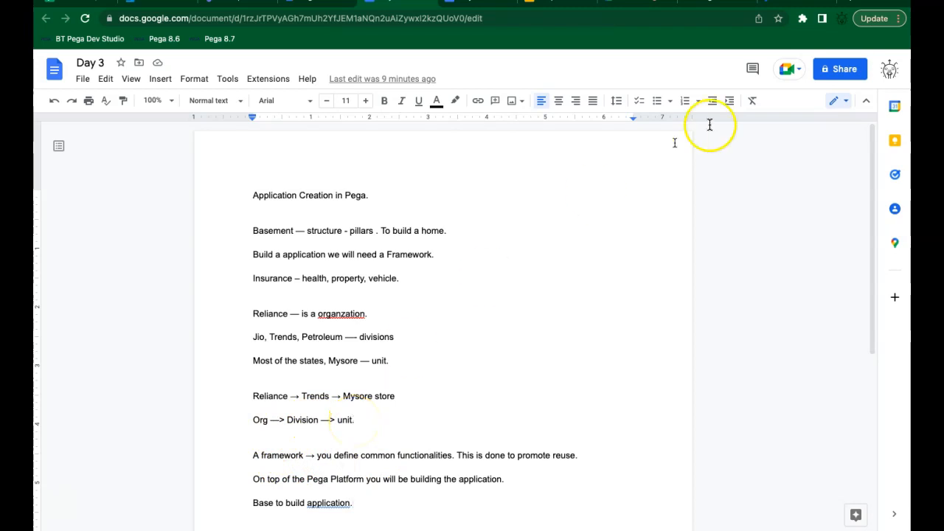
left_click(719, 3)
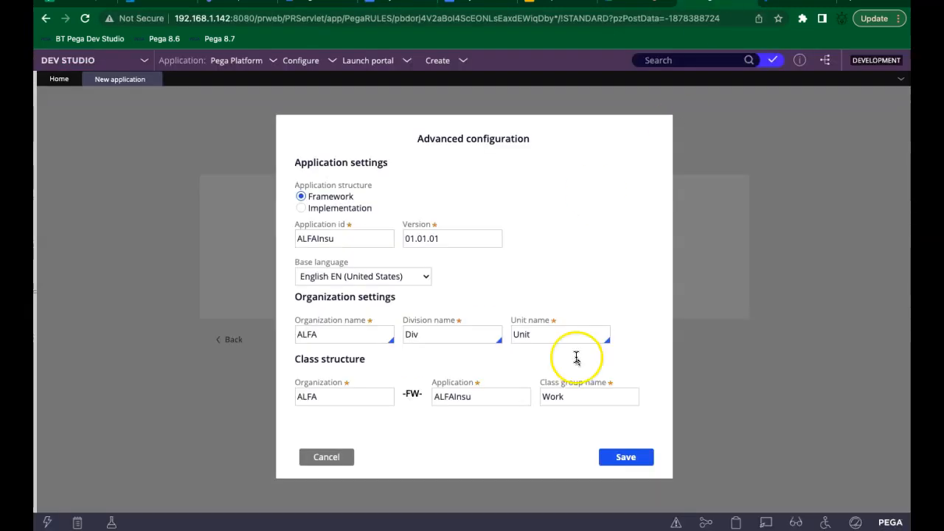
left_click(332, 336)
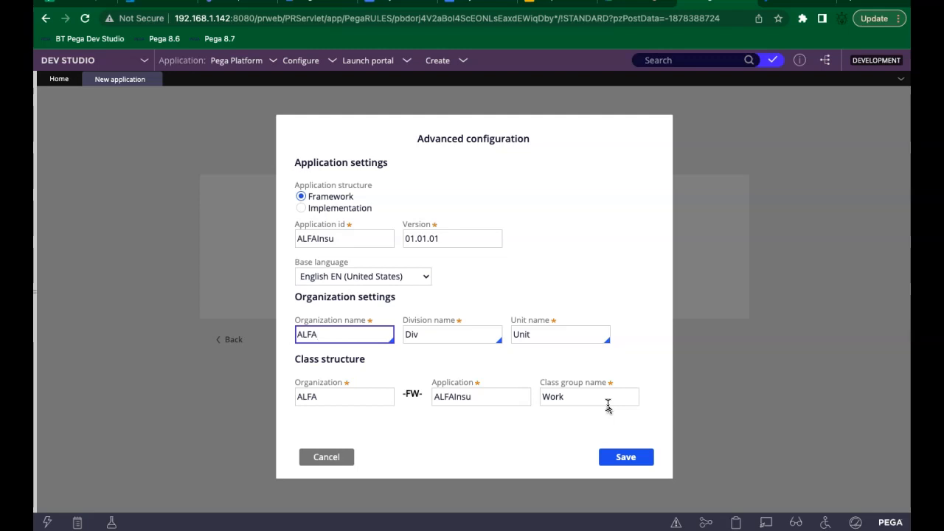
left_click(637, 460)
Step: Confirm the save and complete the application name as 'ALFA insurance application'
left_click(637, 460)
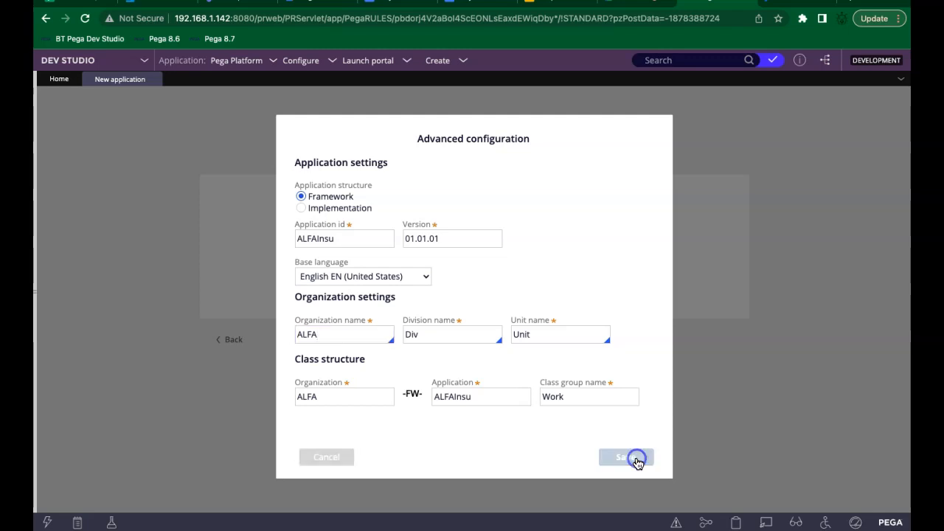
left_click(340, 238)
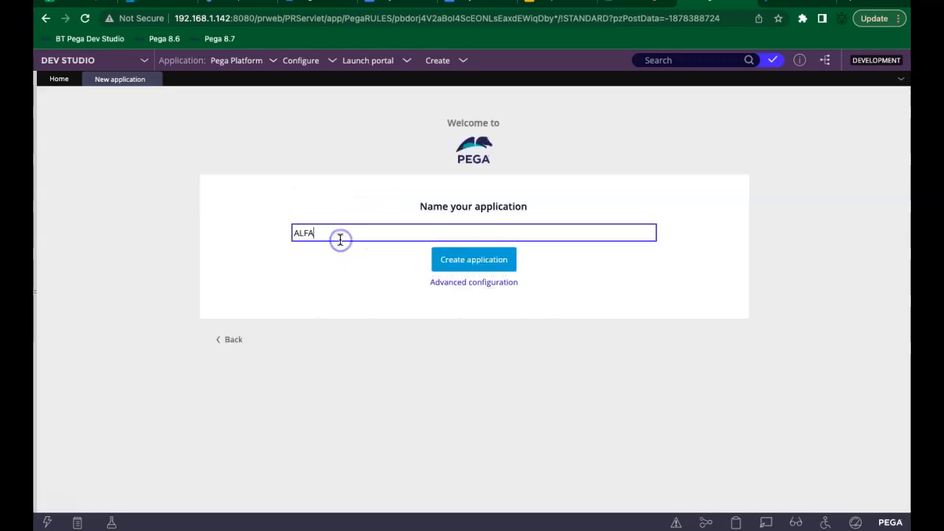
type("insu")
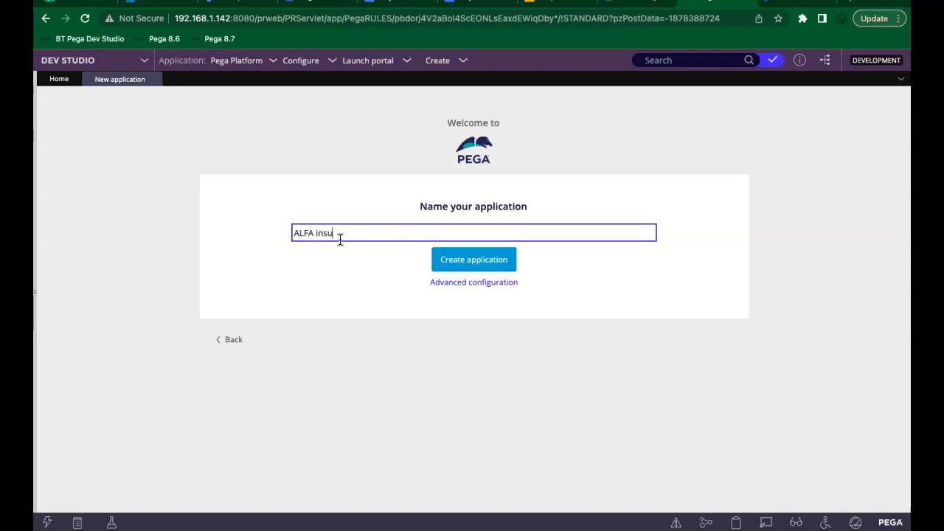
type("rance application")
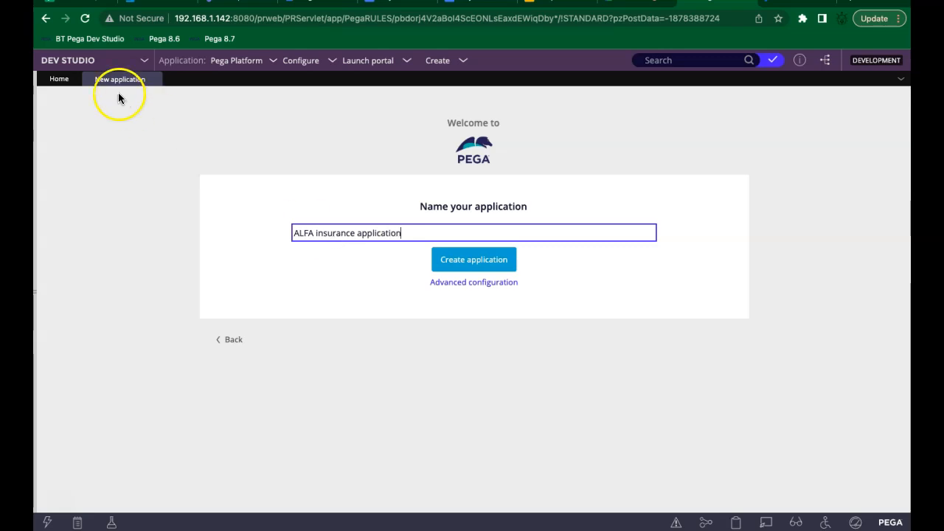
Step: Reopen the advanced configuration to confirm the Framework ALFAInsu 01.01.01 app's ALFA-FW-ALFAInsu class layers
left_click(247, 68)
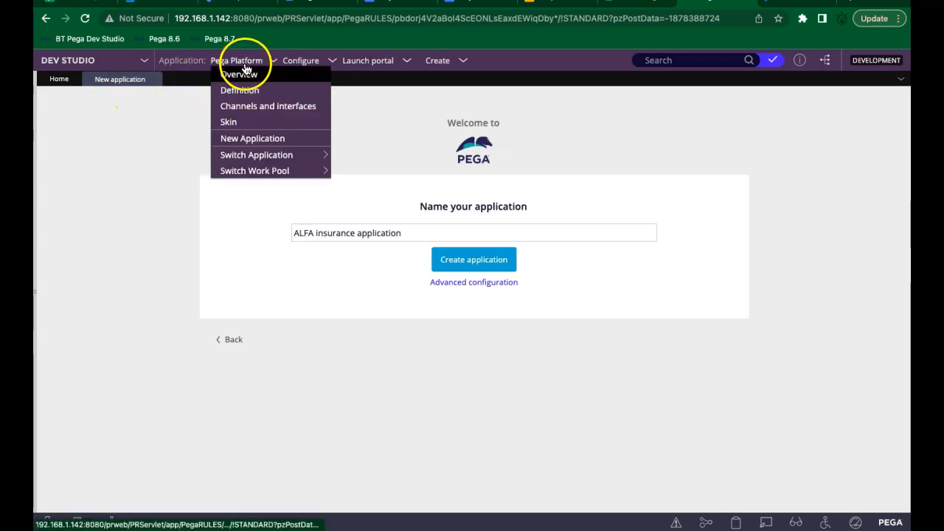
left_click(141, 140)
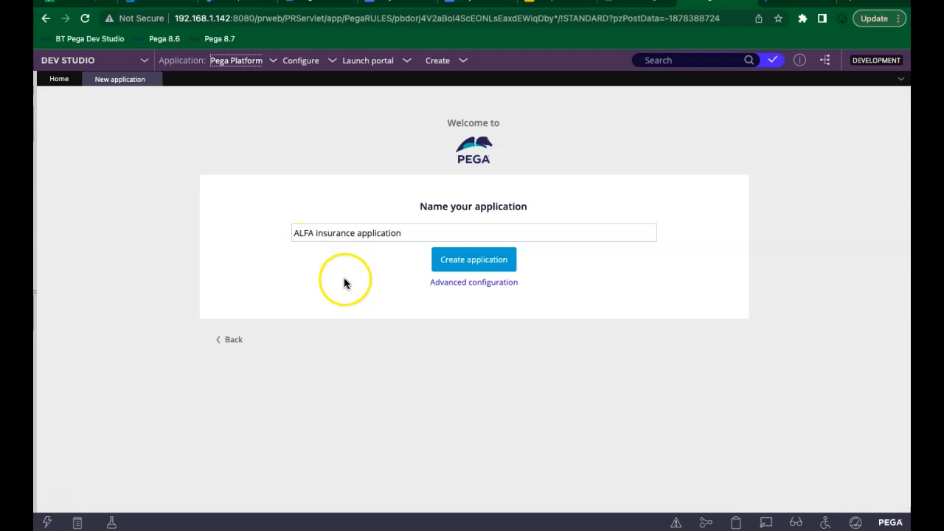
left_click(379, 234)
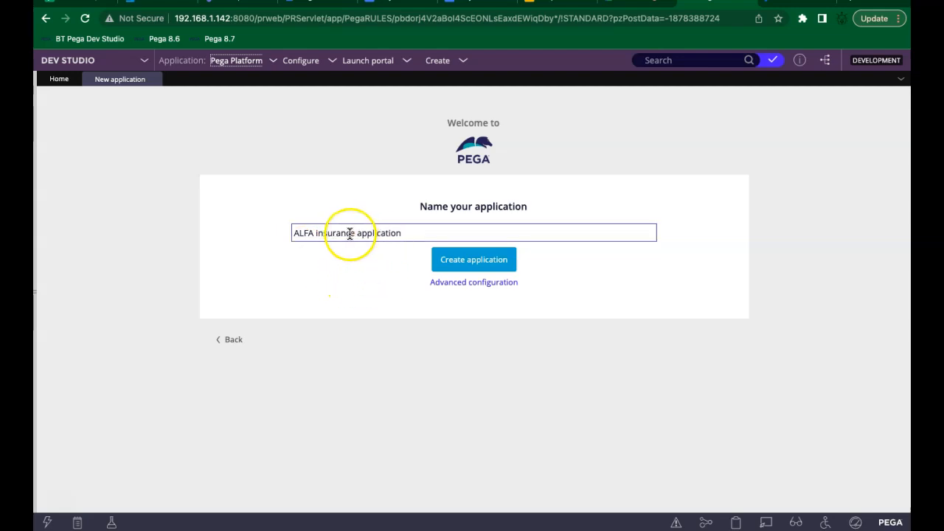
left_click(445, 286)
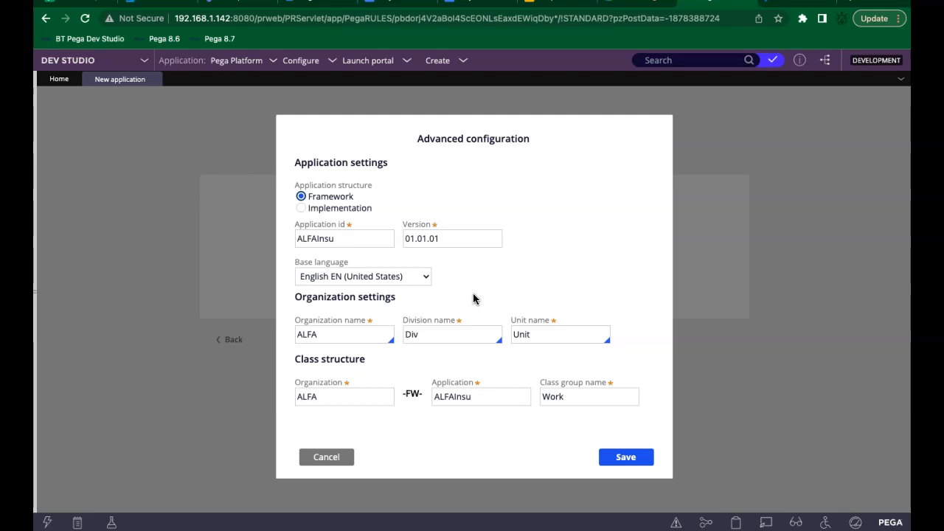
Step: Check the Work class group, save the advanced settings, and create 'ALFA insurance application'
left_click(598, 399)
left_click(615, 458)
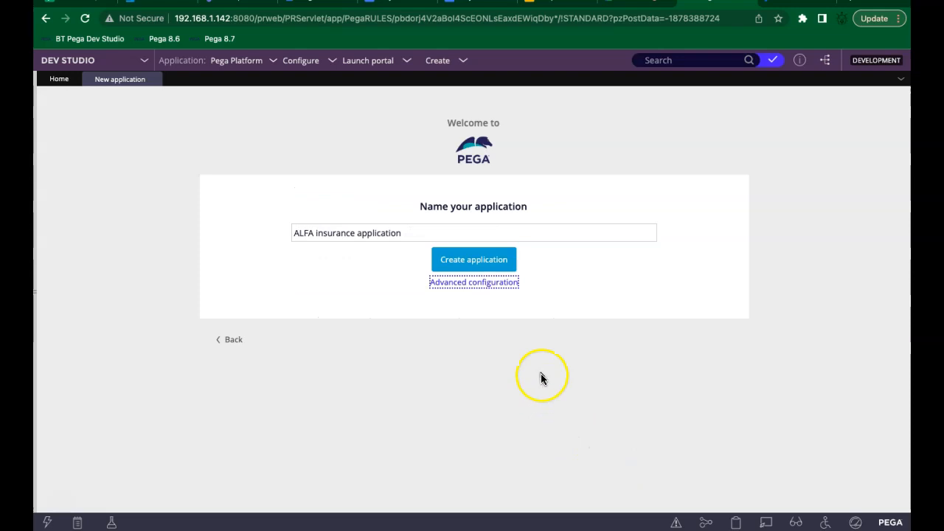
left_click(465, 261)
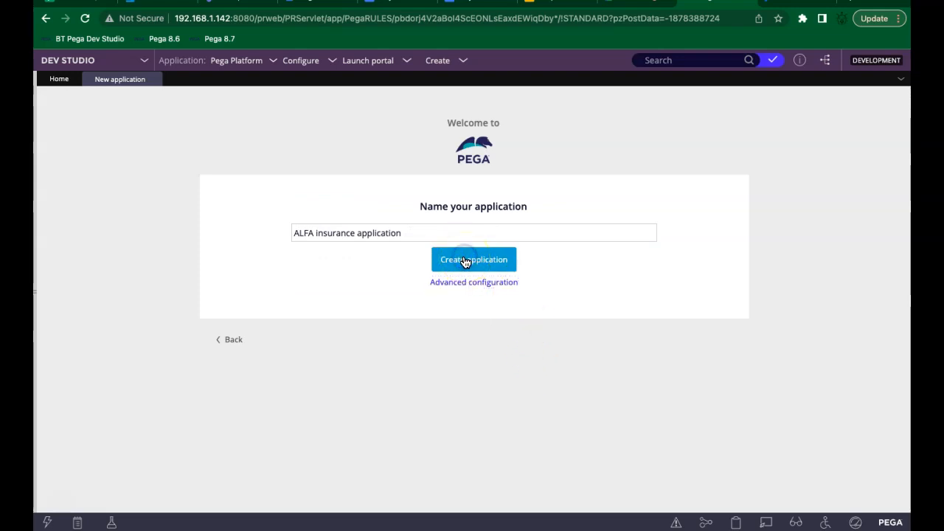
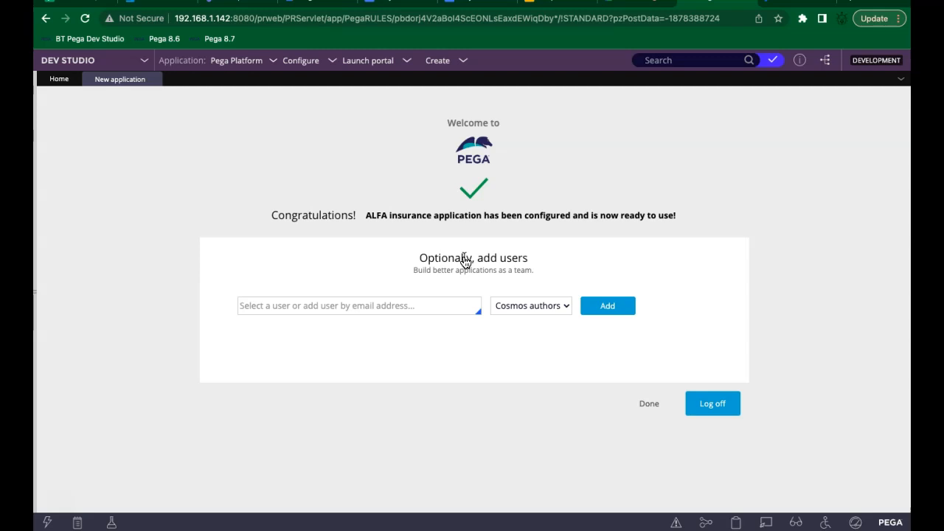
Step: Add user 'Admin@ALFA' with the Cosmos authors role to the application
left_click(377, 305)
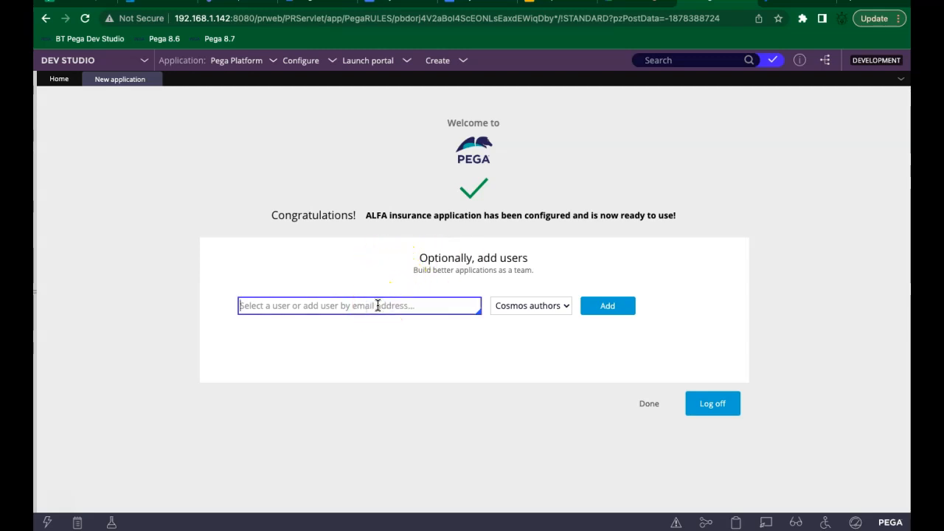
type("A")
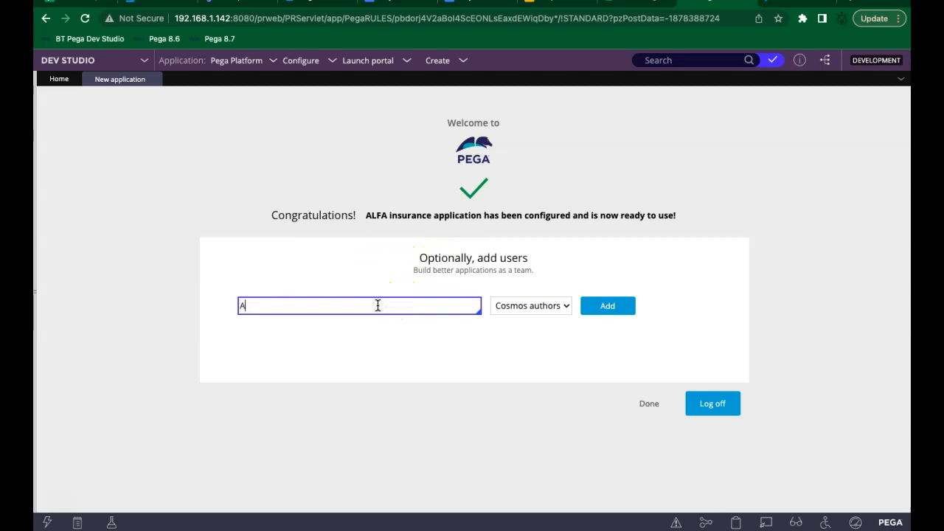
type("dmin")
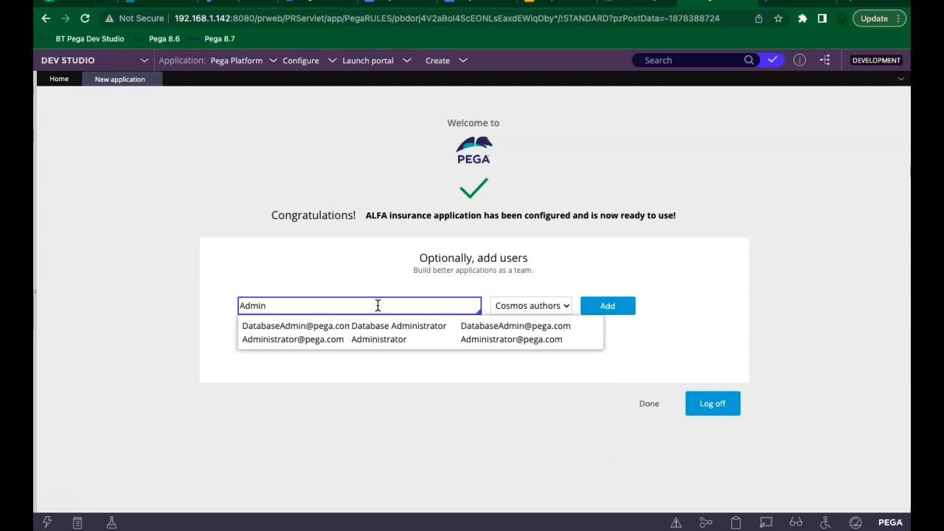
type("@A")
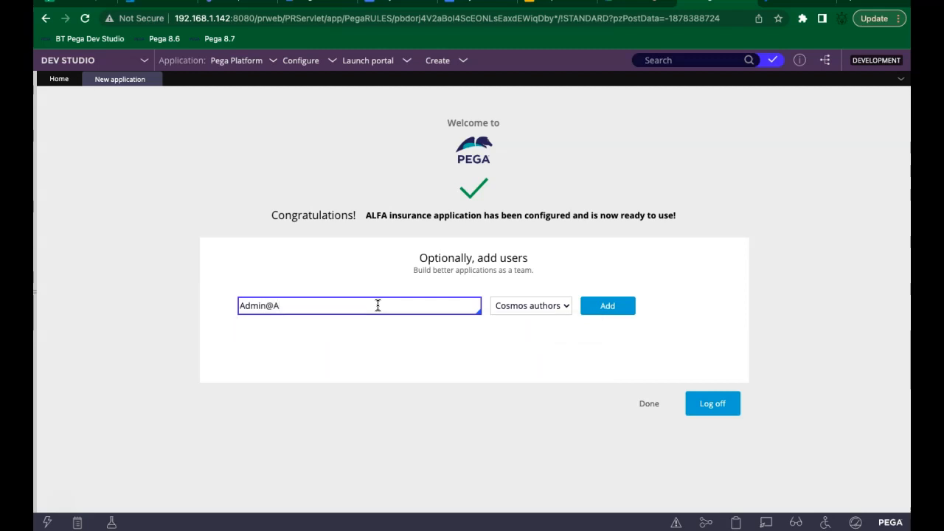
type("LFA")
left_click(520, 312)
left_click(518, 314)
left_click(616, 308)
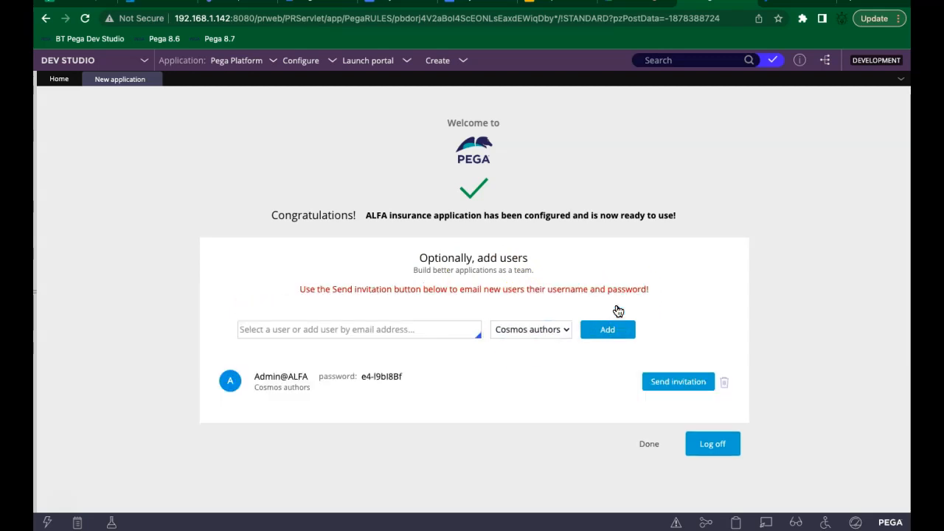
Step: Copy the new user's name, role and generated password row
double_click(382, 375)
triple_click(382, 376)
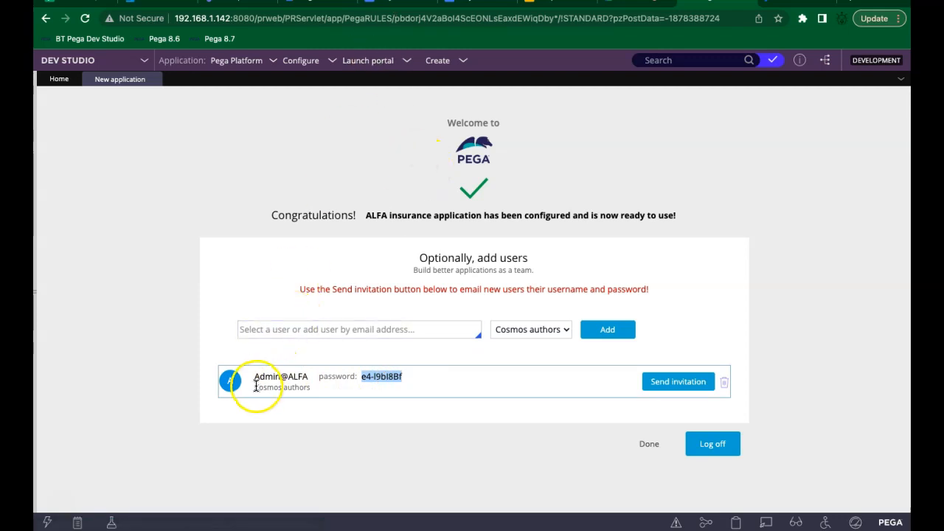
left_click_drag(253, 375, 400, 385)
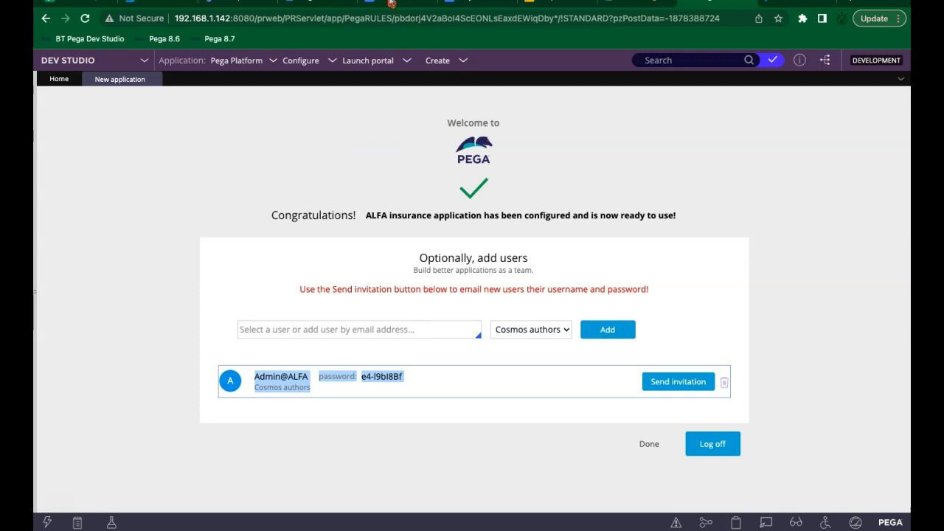
left_click(319, 183)
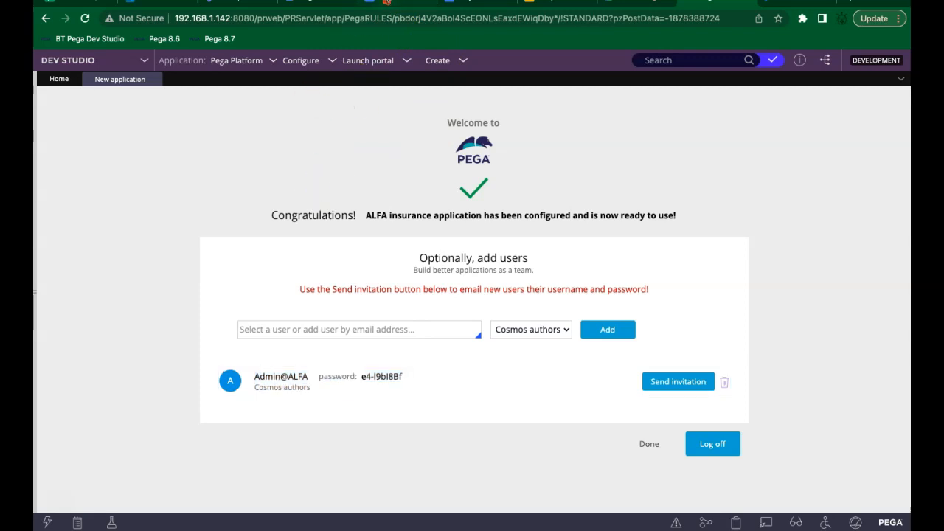
left_click(386, 3)
Step: Paste the ALFA admin's username, role and password on a new line in the Day 3 notes
key("Return")
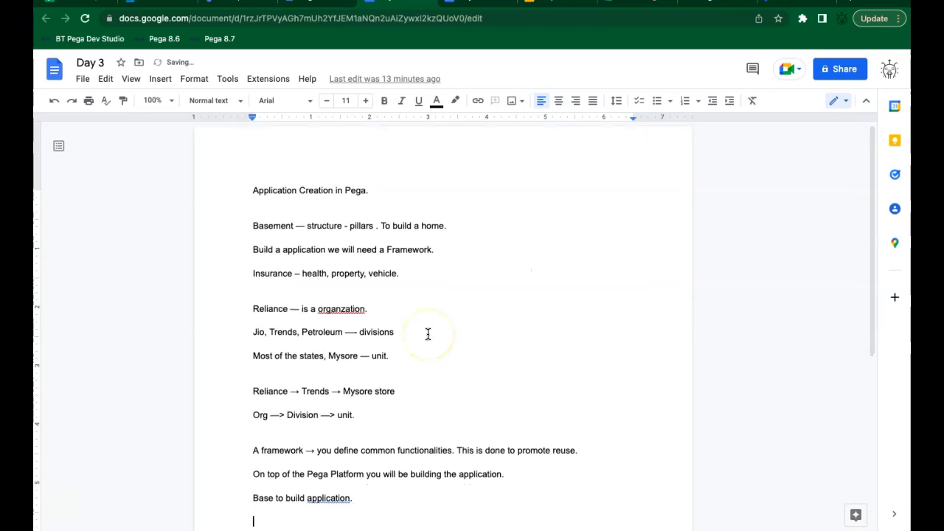
scroll(428, 334, "down", 1)
key("ctrl+v")
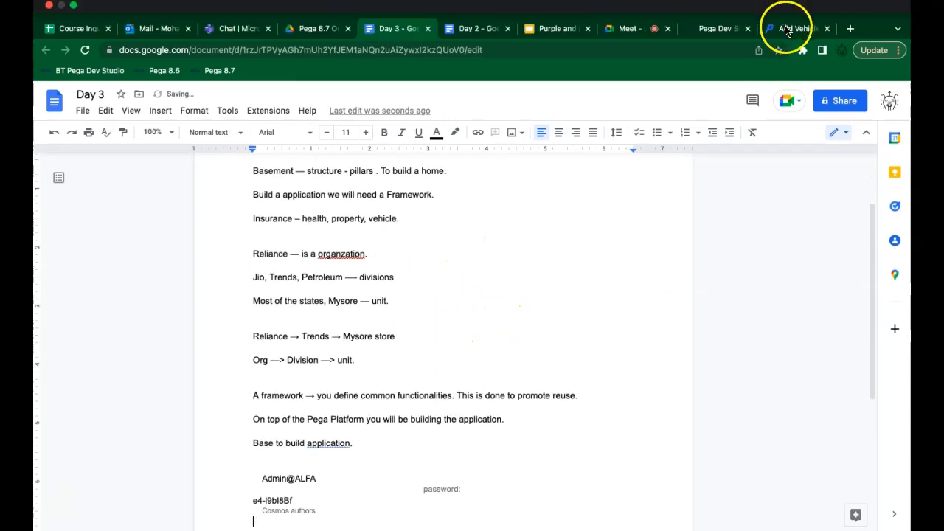
left_click(721, 29)
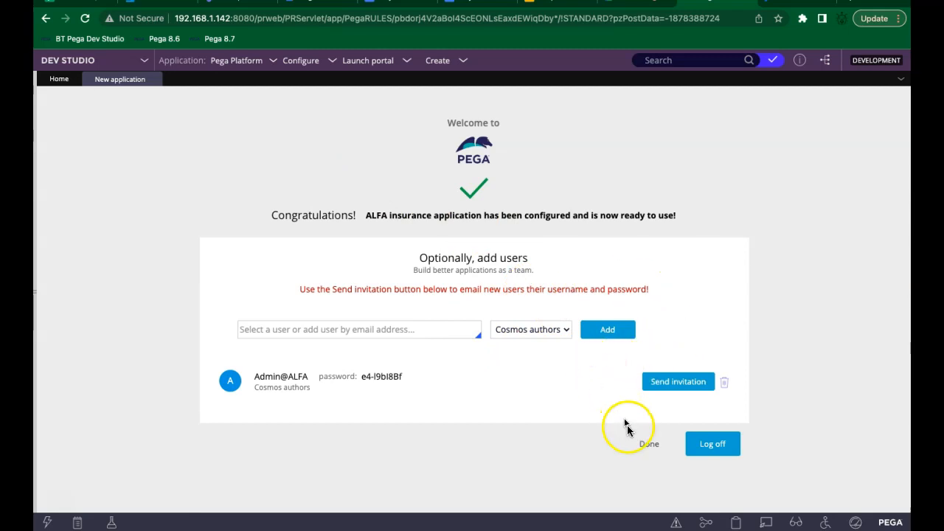
Step: Finish the new application wizard and glance at the current application's options
left_click(648, 449)
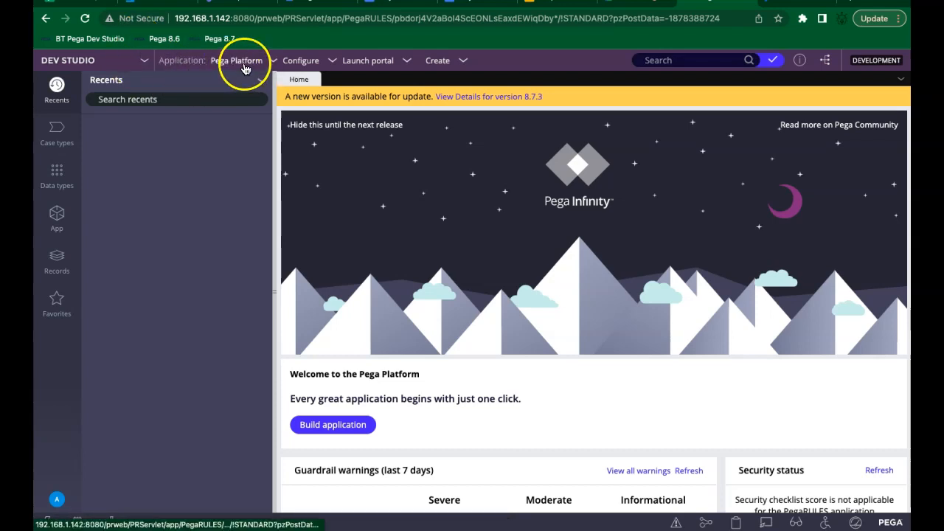
left_click(244, 65)
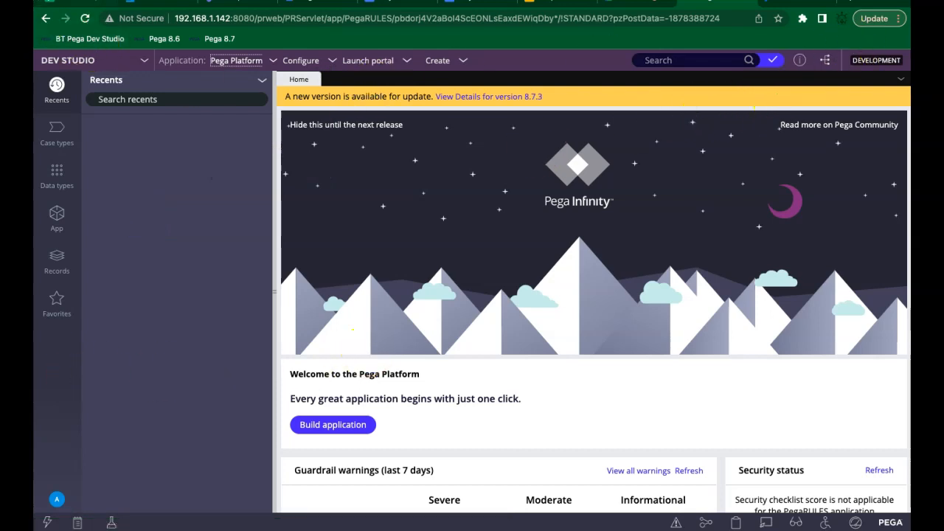
mouse_move(70, 5)
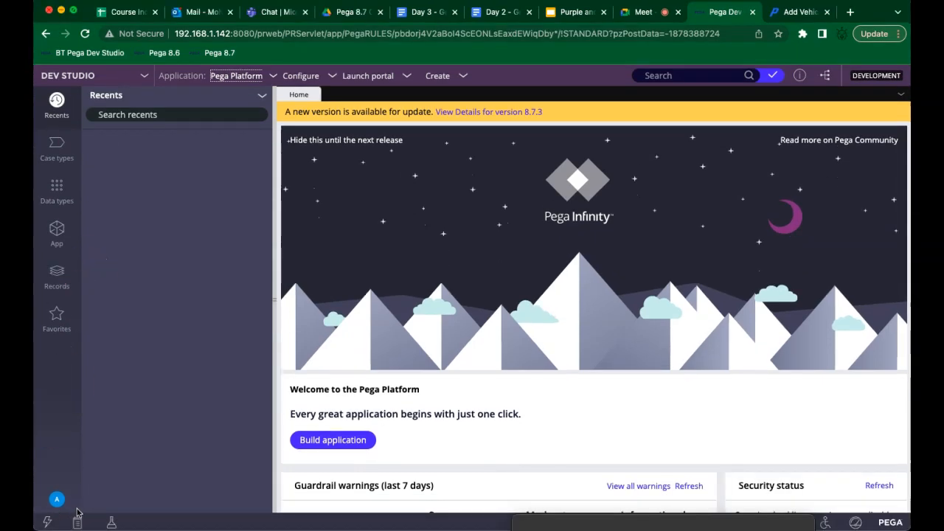
left_click(260, 213)
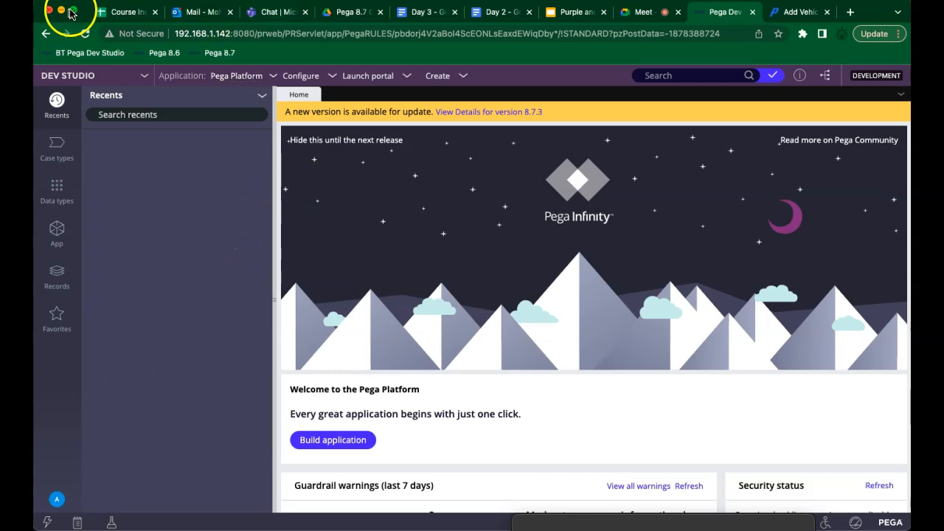
Step: Log off Dev Studio and begin entering 'admin@' as the user name
left_click(56, 503)
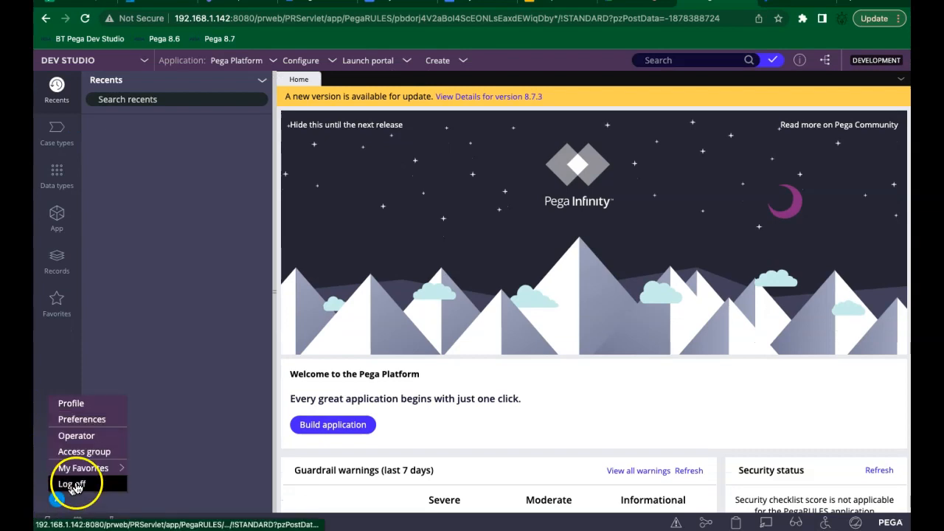
left_click(73, 483)
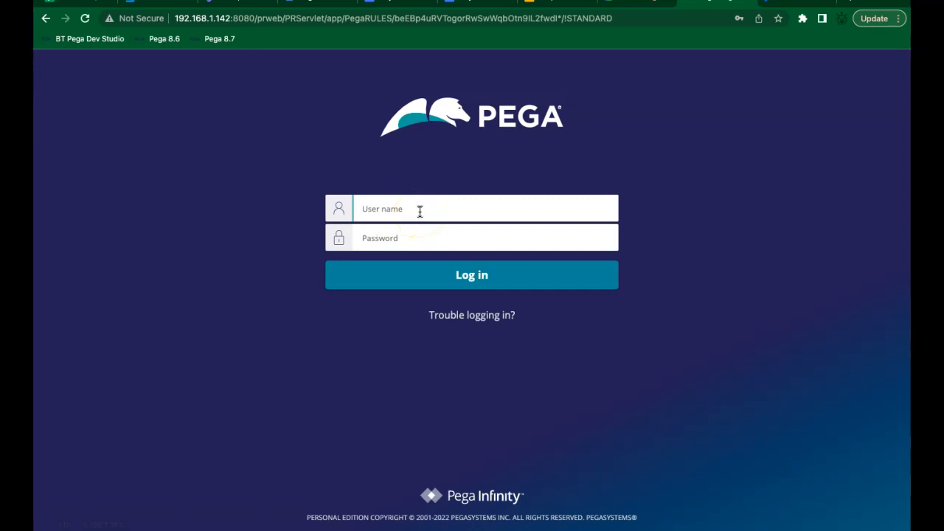
type("ad")
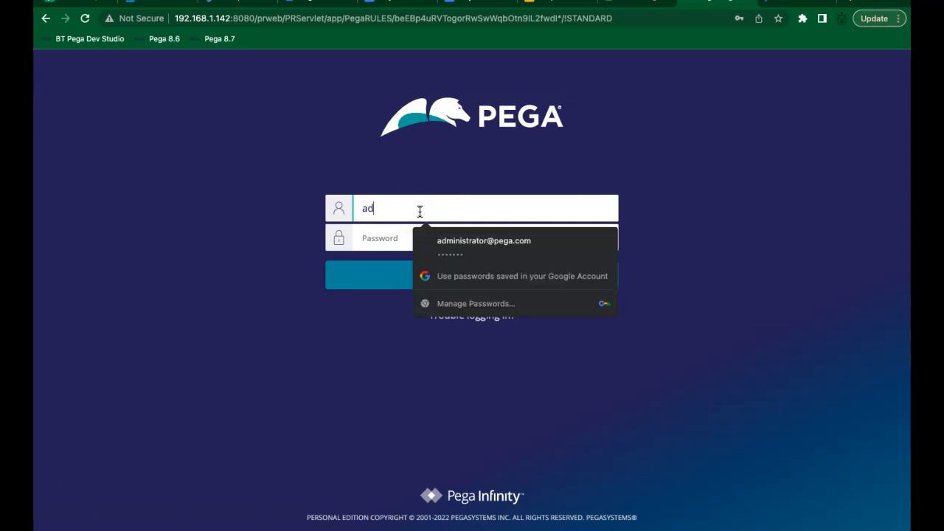
type("min@alfa")
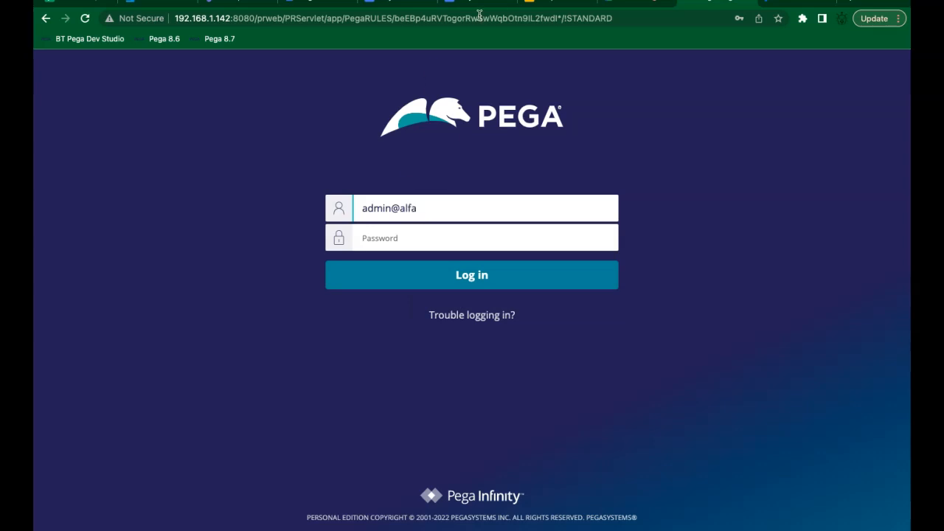
Step: Copy the new admin's saved password from the Day 3 notes
left_click(398, 27)
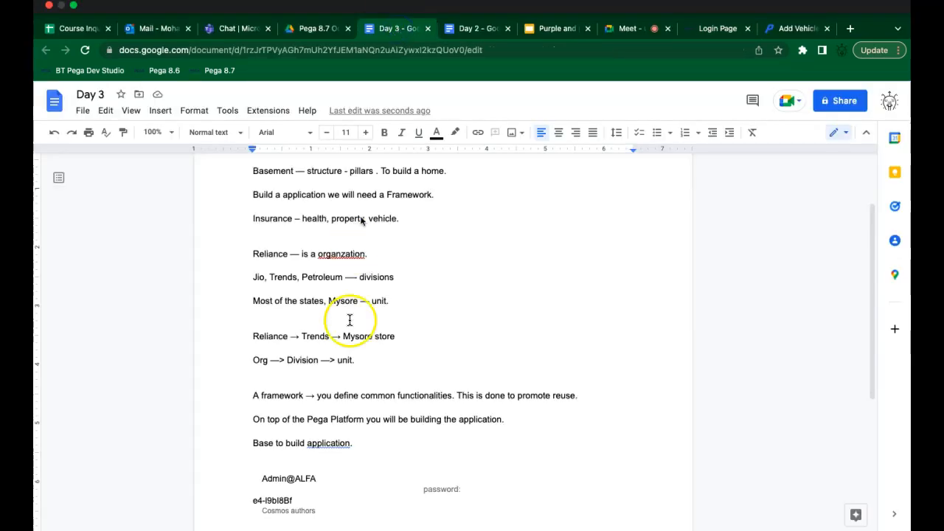
double_click(264, 500)
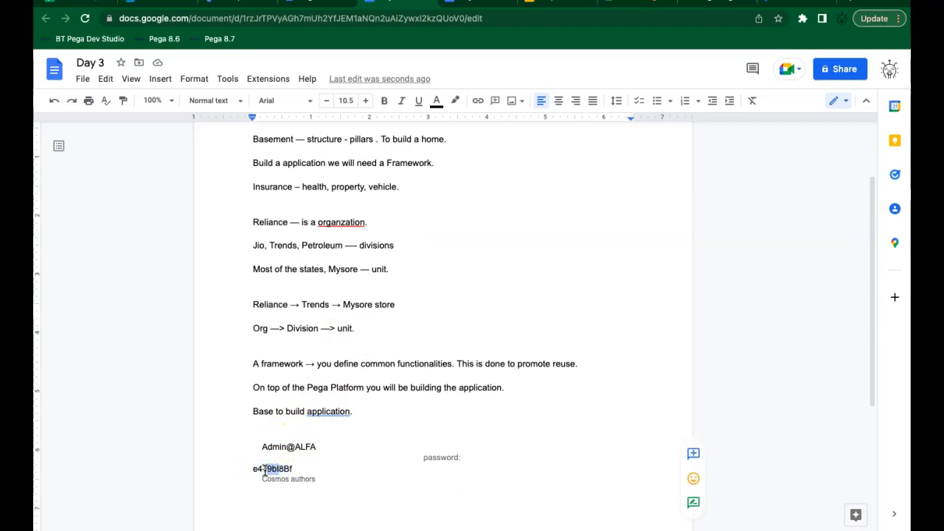
double_click(256, 469)
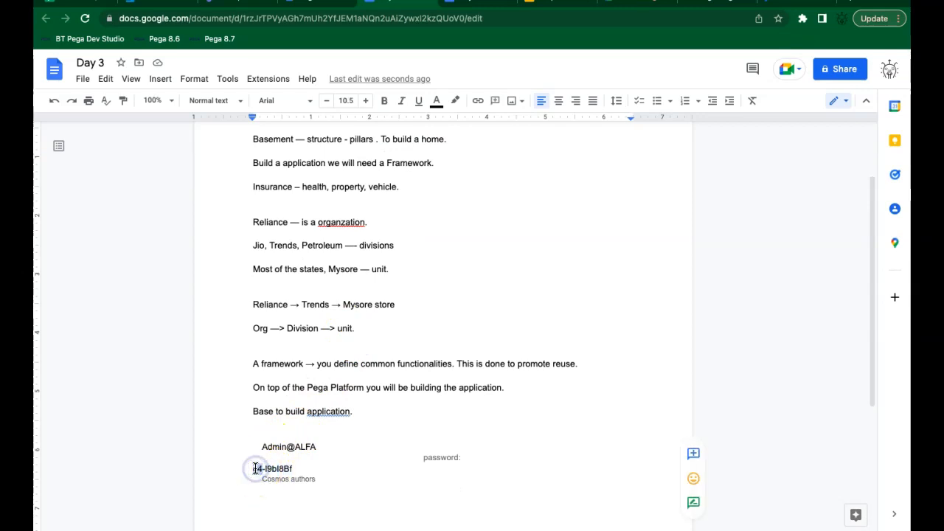
key("shift+Right")
key("shift+Right")
key("shift+Right")
key("shift+Right")
key("shift+Right")
key("shift+Right")
key("shift+Right")
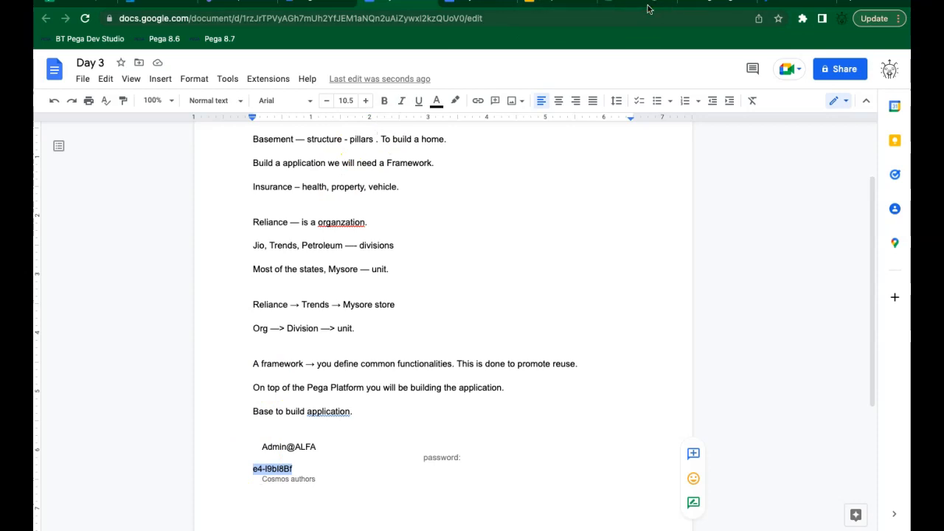
left_click(705, 7)
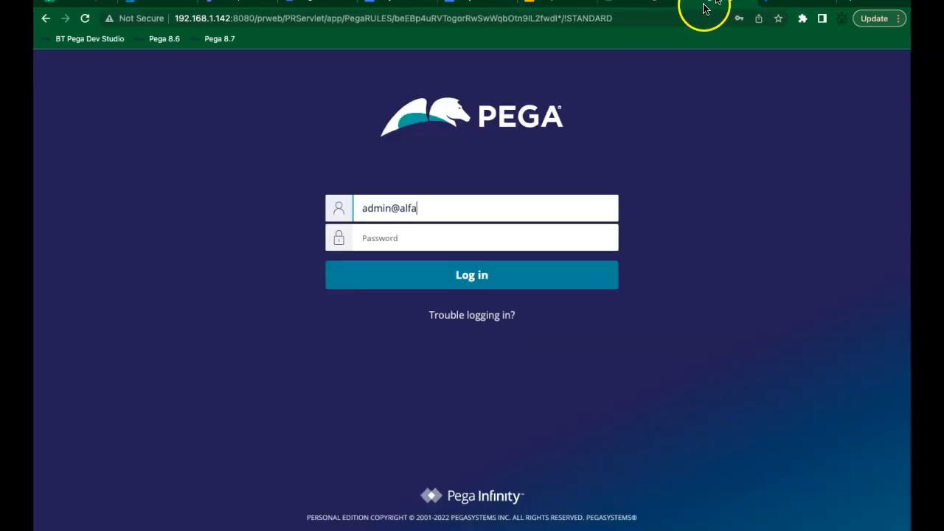
Step: Paste the password and log in, then trim PegaRULES from the address to reach the default login
left_click(470, 238)
key("ctrl+v")
left_click(445, 288)
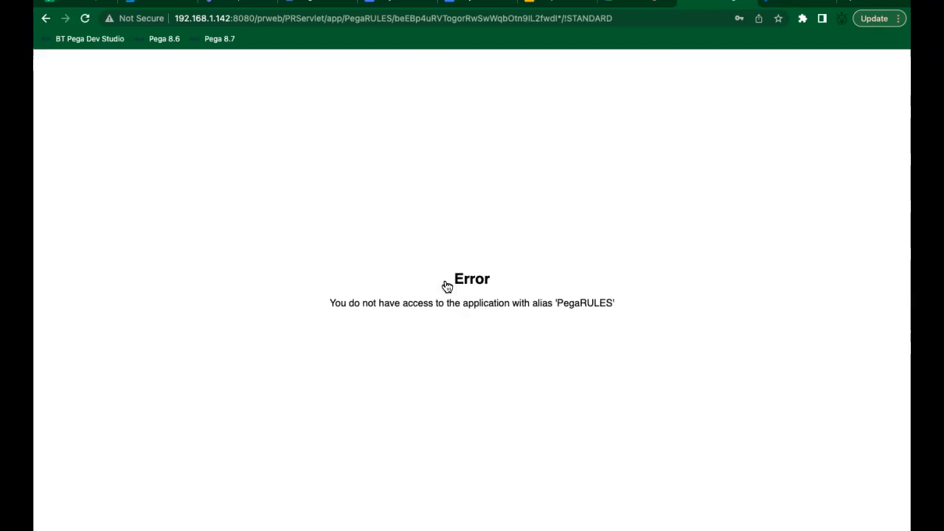
left_click(347, 16)
left_click(348, 17)
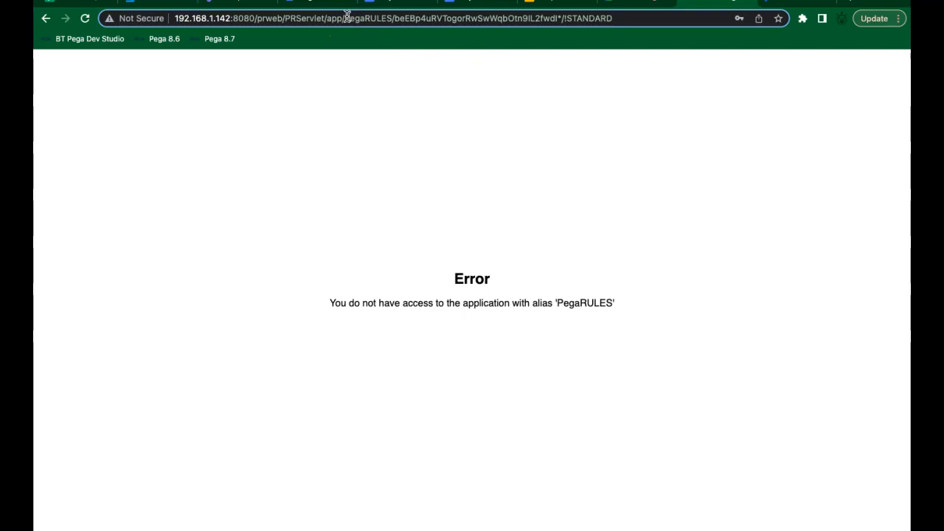
key("shift+End")
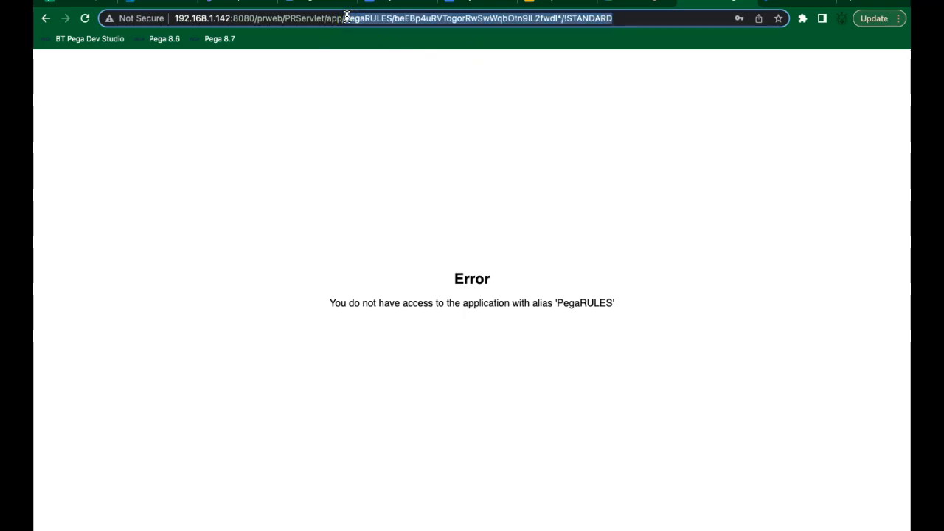
key("BackSpace")
key("Return")
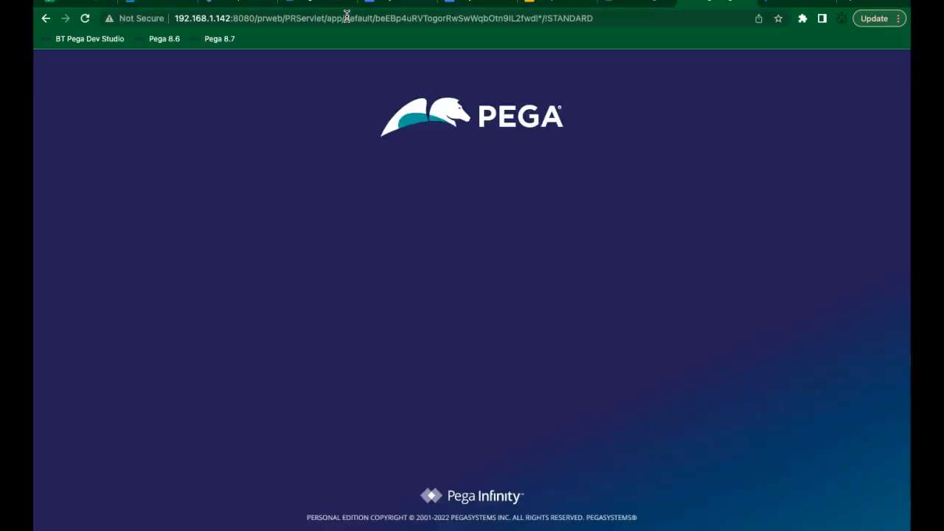
Step: Log in with user name 'admin@alfa' and the account password
left_click(379, 197)
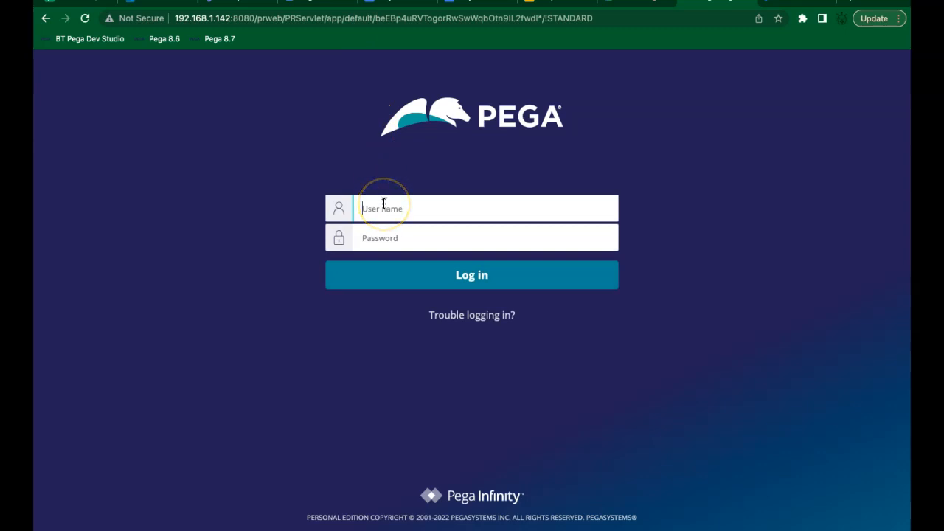
type("adm")
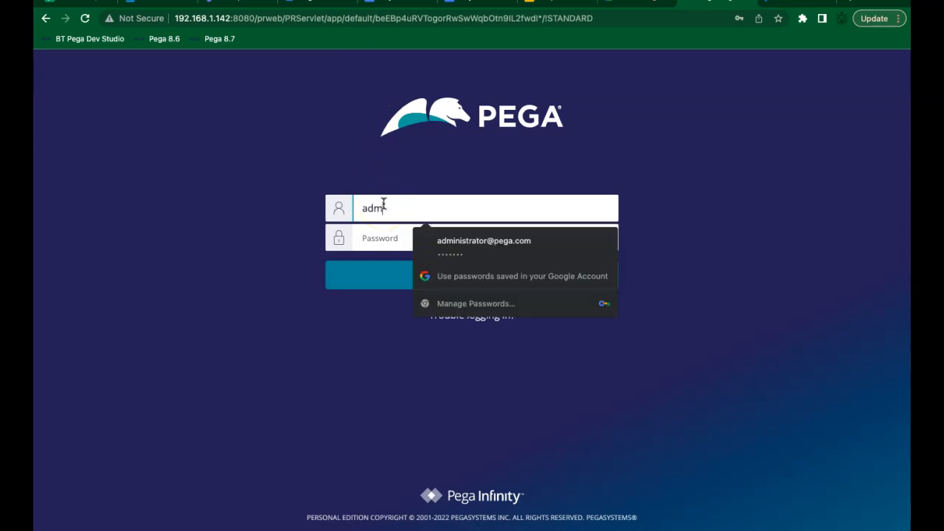
type("in")
key("BackSpace")
type("min")
key("BackSpace")
key("BackSpace")
type("in@alfa")
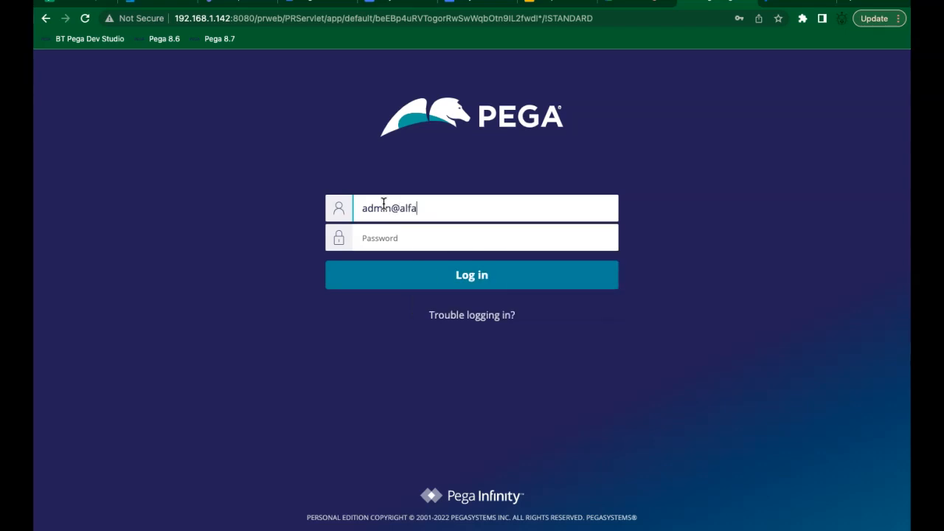
key("Tab")
type("•••••••••")
key("Return")
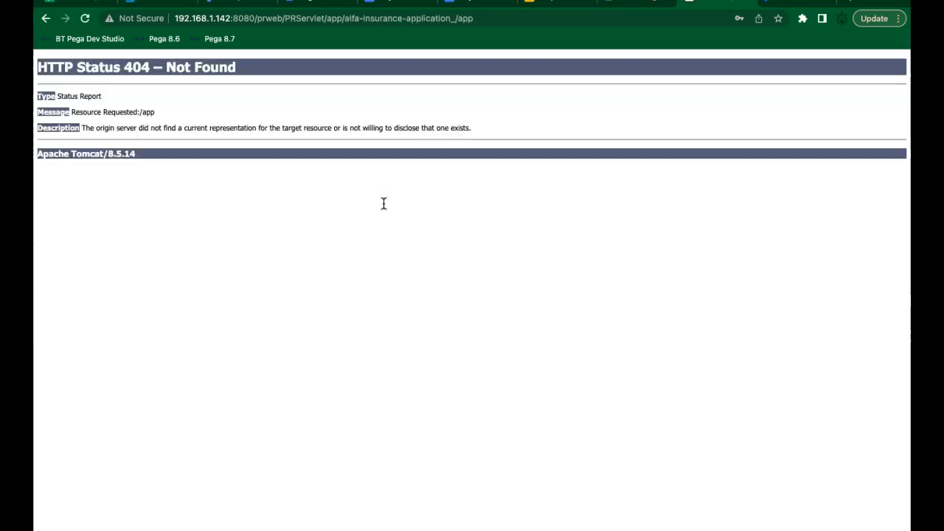
Step: Remove '_/app' from the URL and log in as Admin@ALFA with the copied password
left_click(489, 17)
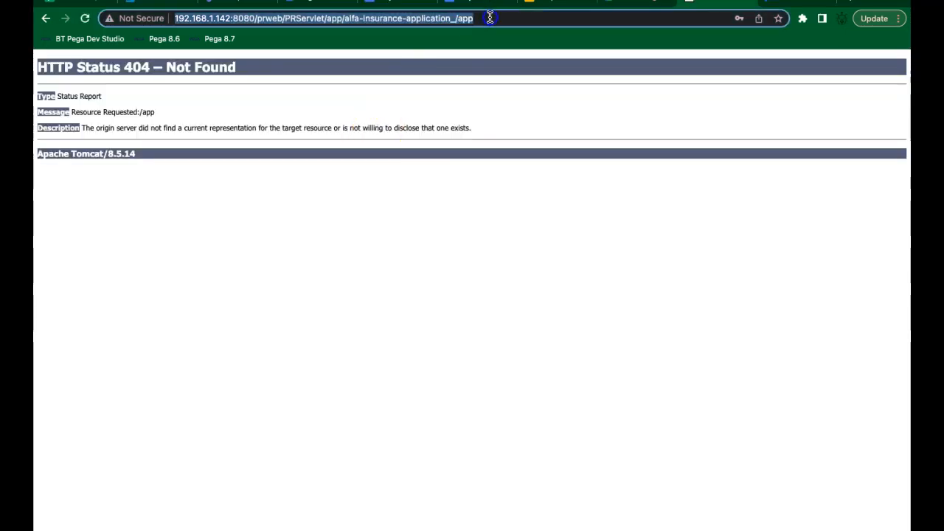
left_click(489, 17)
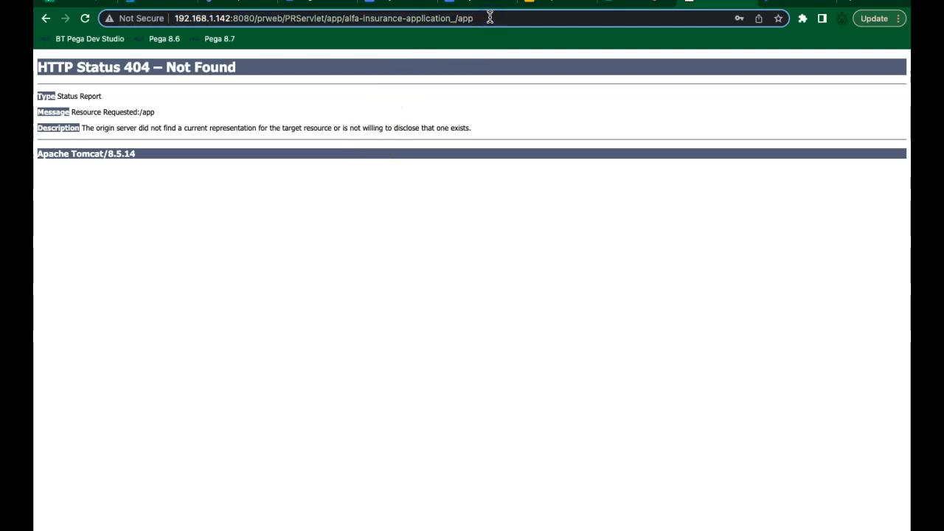
key("BackSpace")
key("BackSpace")
key("BackSpace")
key("BackSpace")
key("BackSpace")
key("Return")
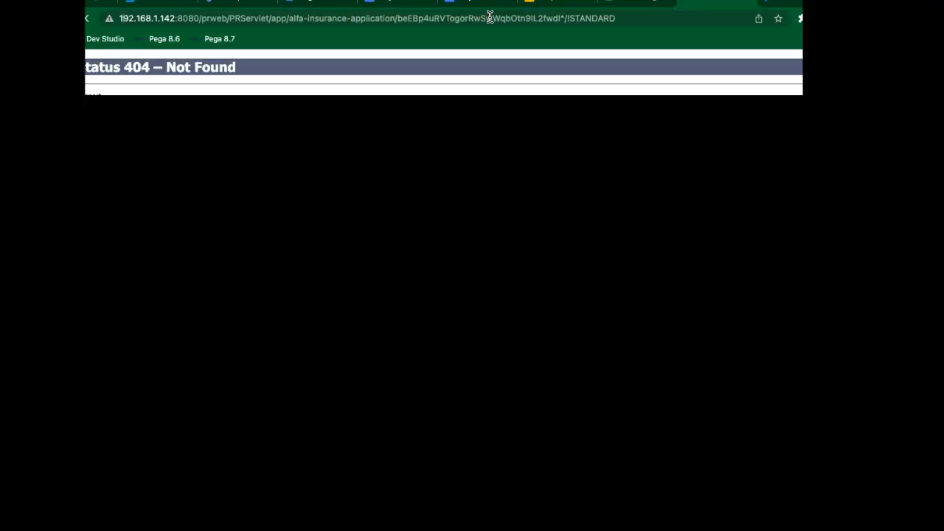
type("a")
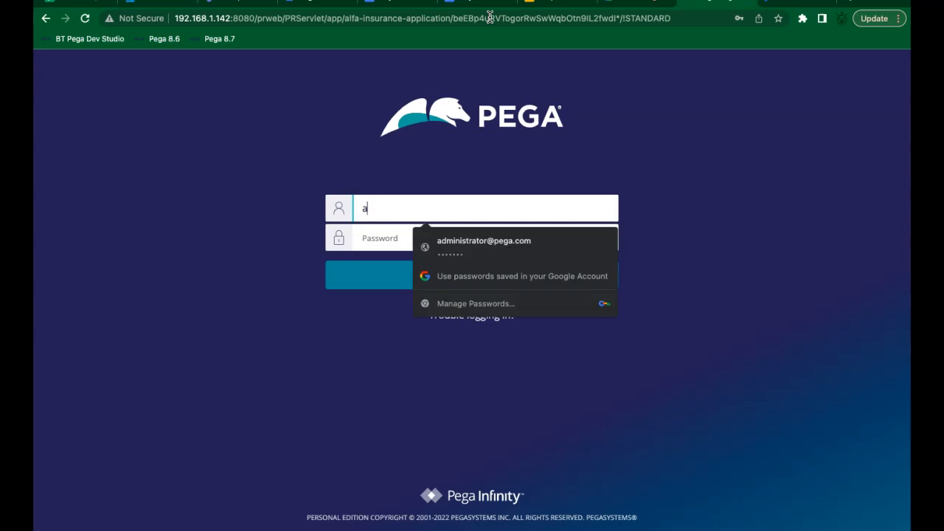
key("BackSpace")
type("admin@")
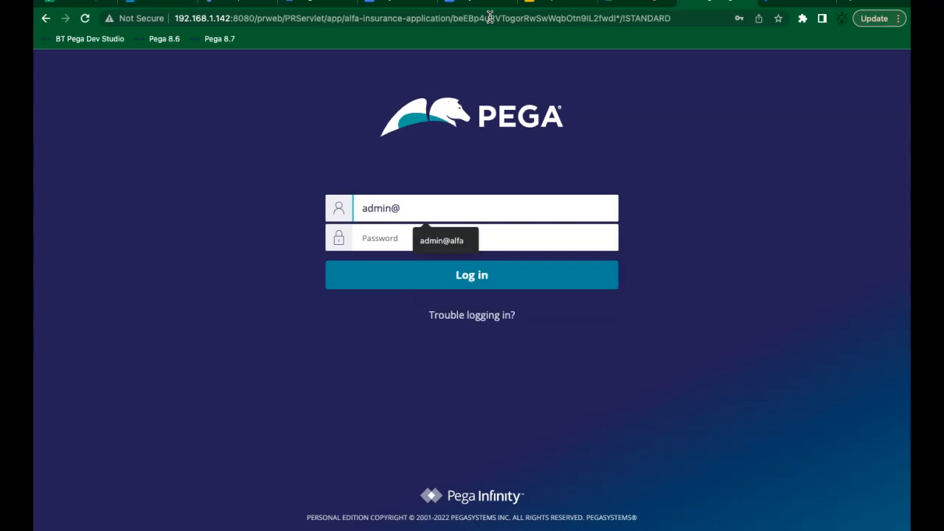
type("ALFA")
key("Tab")
key("super+v")
key("Return")
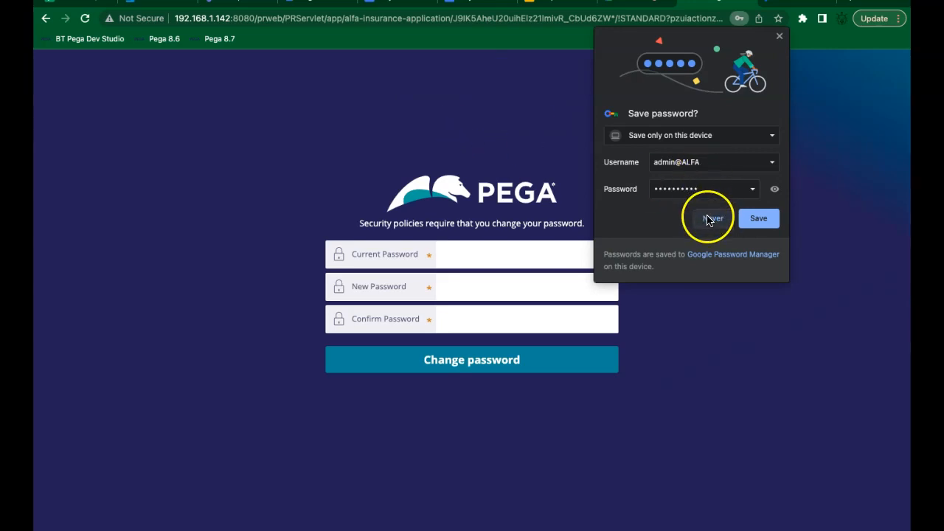
left_click(714, 218)
Step: Change the password by entering the current password and a new one
left_click(557, 256)
key("super+v")
left_click(497, 297)
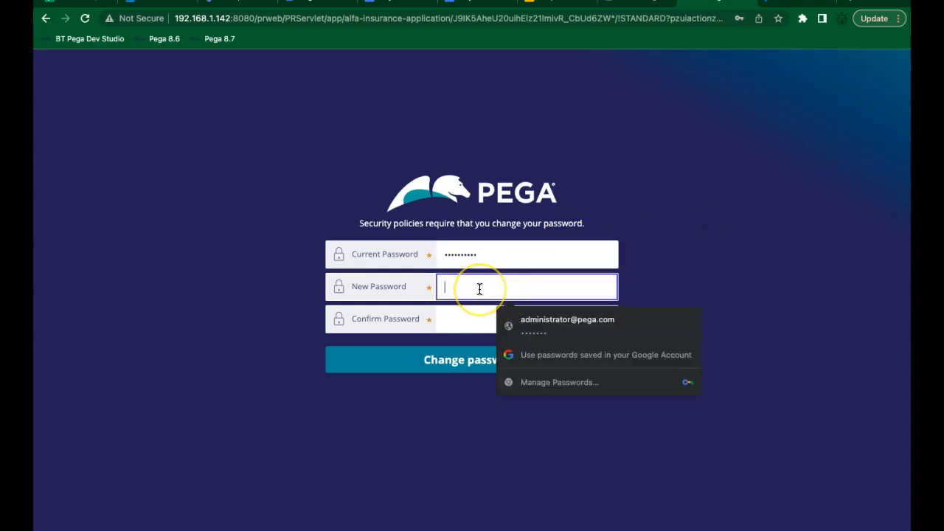
type("•••••")
key("Tab")
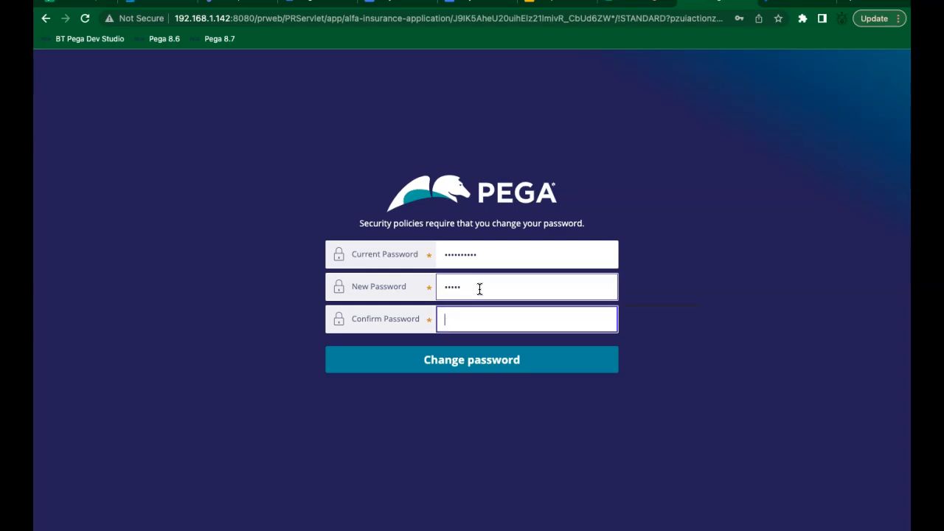
left_click(440, 372)
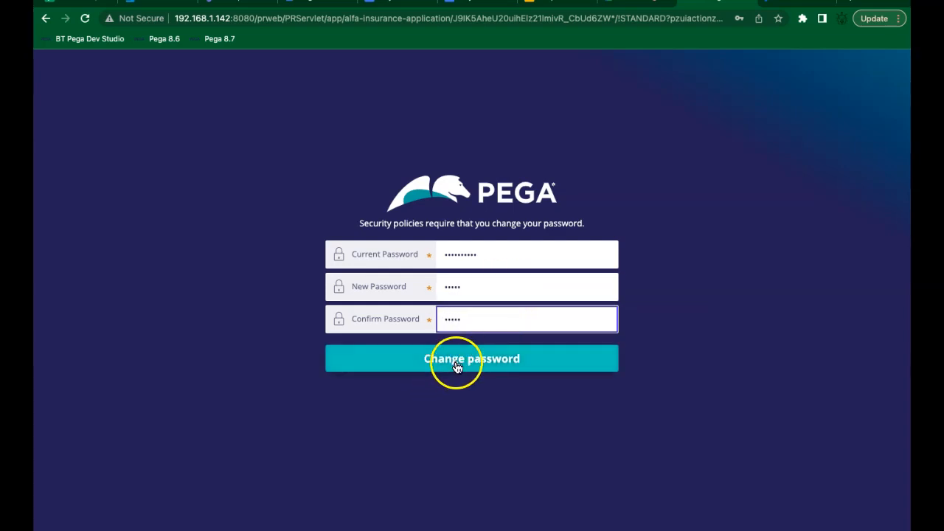
left_click(432, 369)
left_click(445, 369)
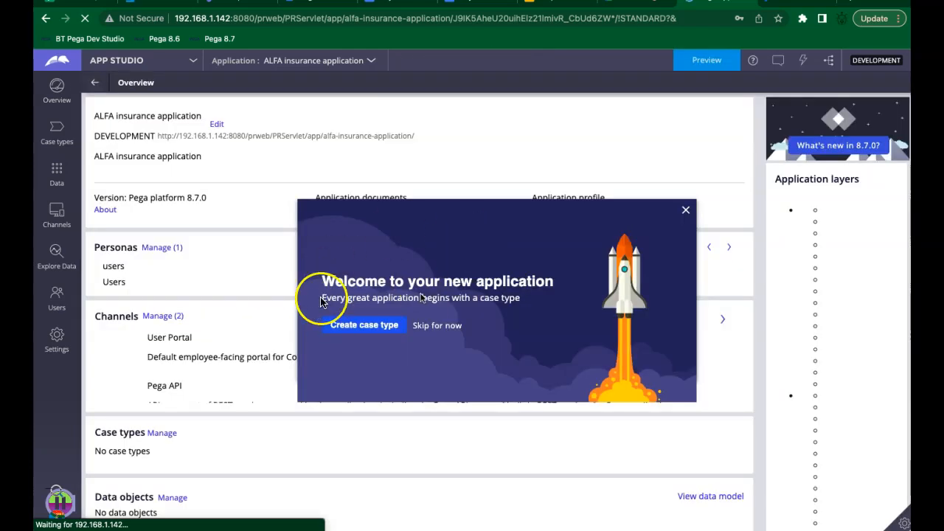
Step: Switch the ALFA insurance application from App Studio to Dev Studio, declining the browser password update
left_click(194, 61)
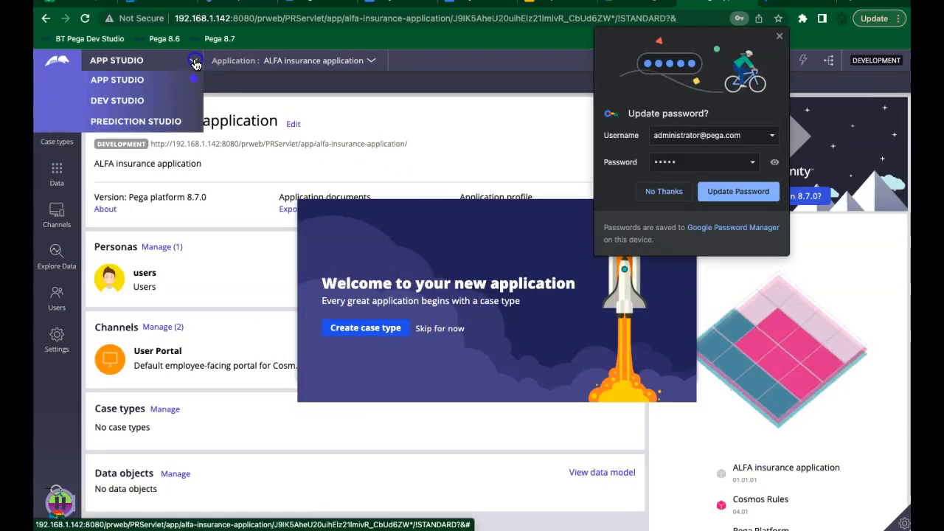
left_click(194, 62)
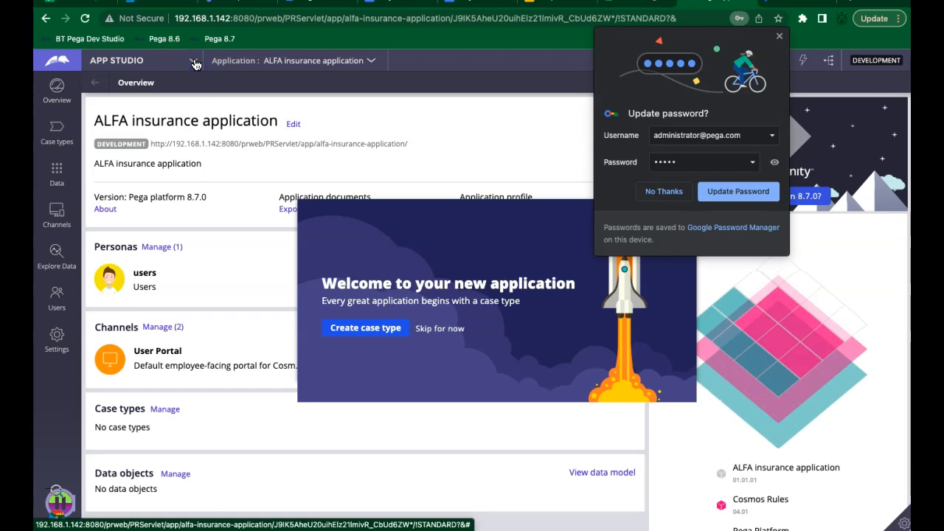
left_click(194, 62)
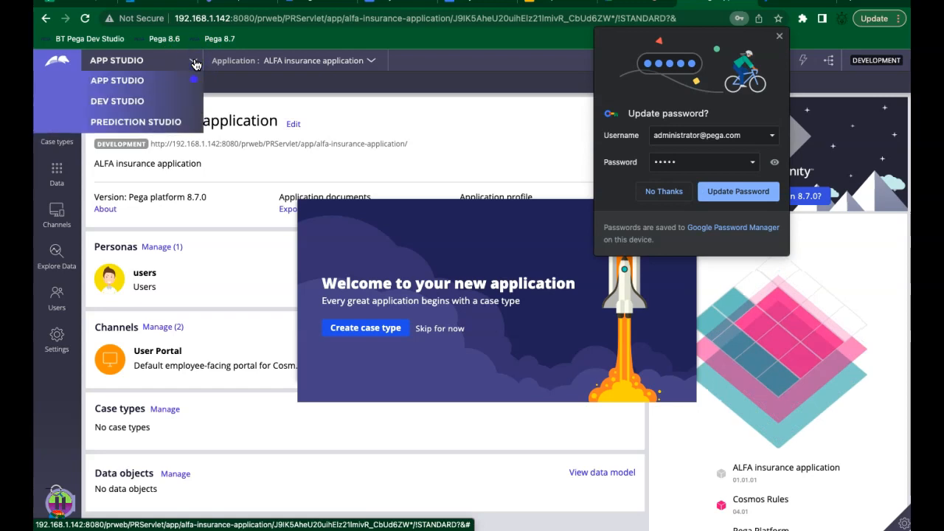
left_click(132, 104)
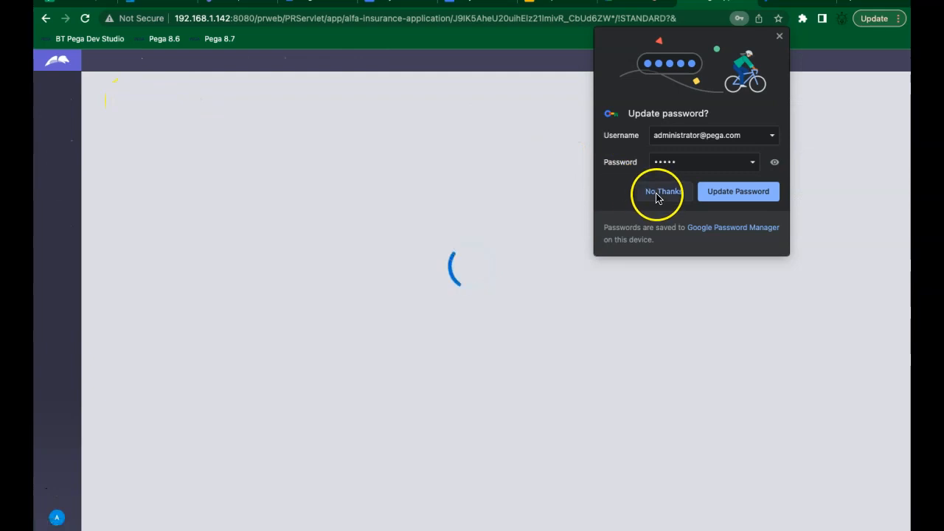
left_click(656, 195)
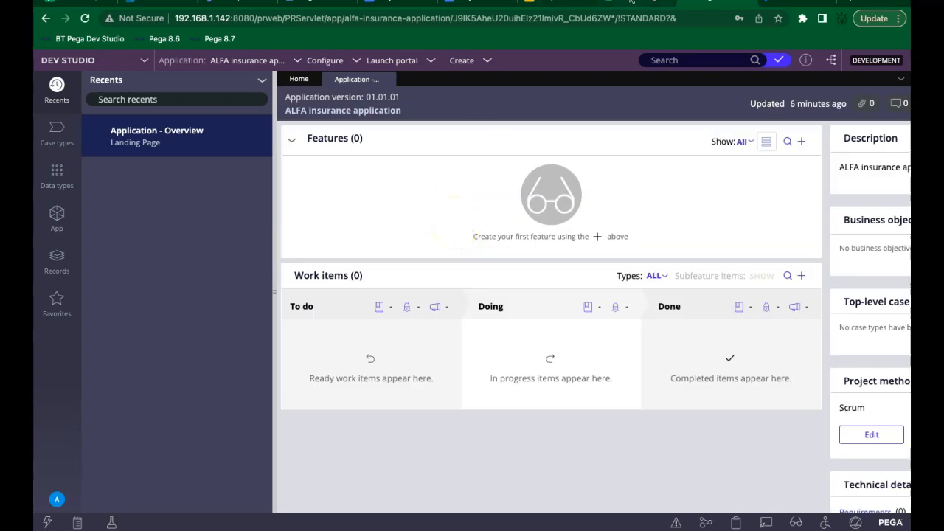
left_click(630, 3)
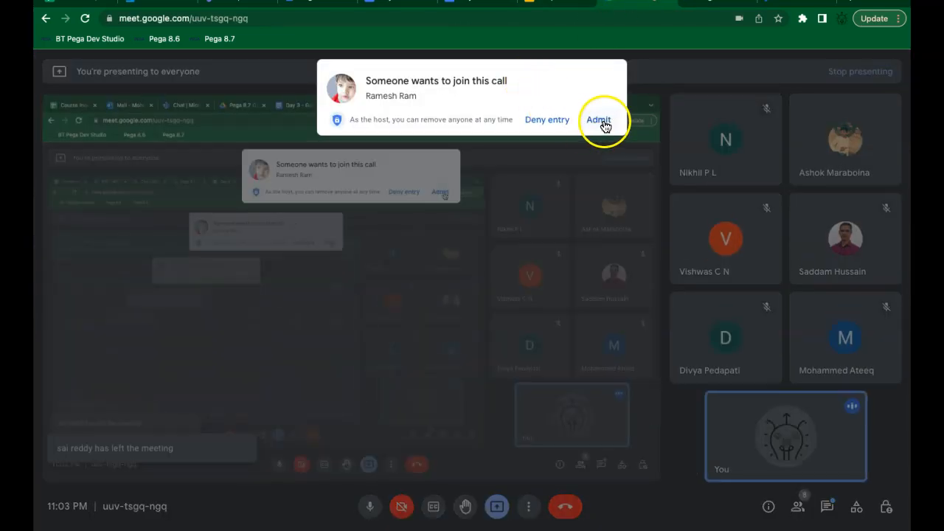
Step: Admit the waiting participant into the Meet call and return to Dev Studio
left_click(600, 121)
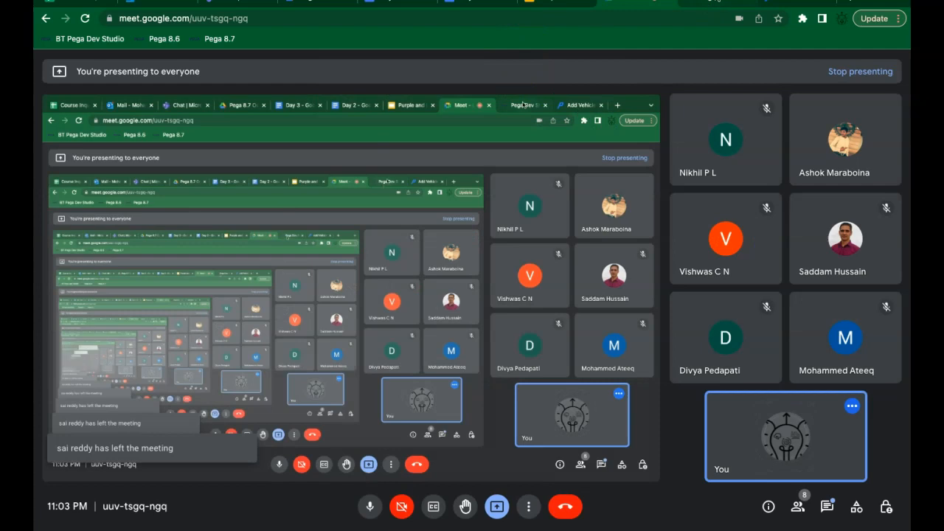
left_click(715, 2)
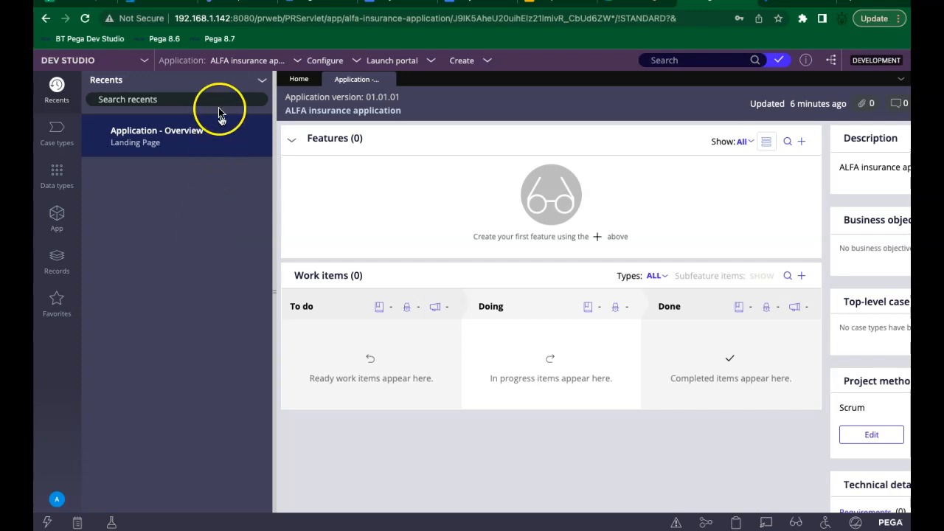
Step: Launch the New Application wizard and build on the ALFA insurance application type
left_click(298, 64)
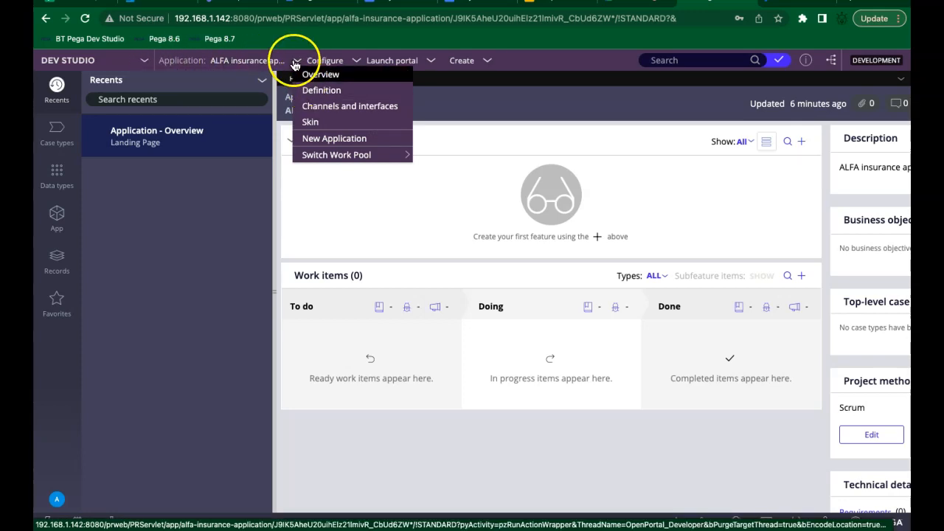
left_click(315, 141)
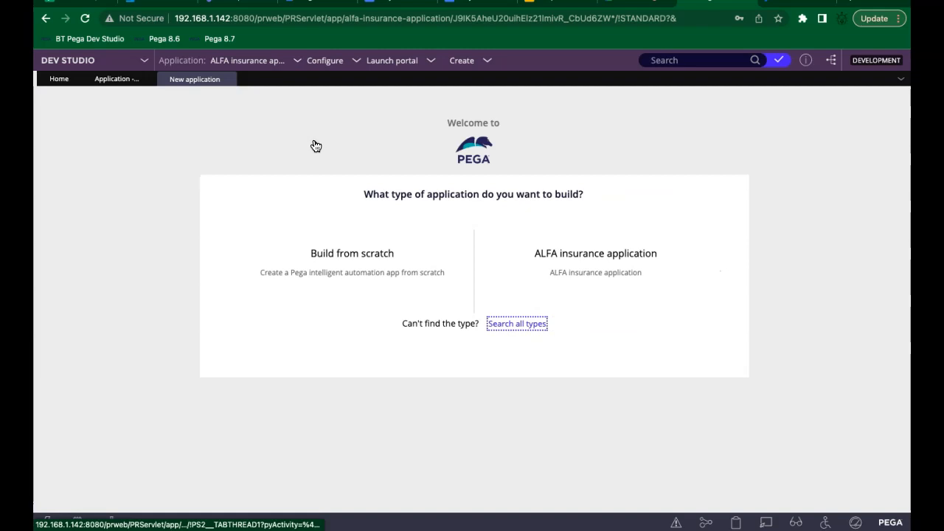
left_click(336, 264)
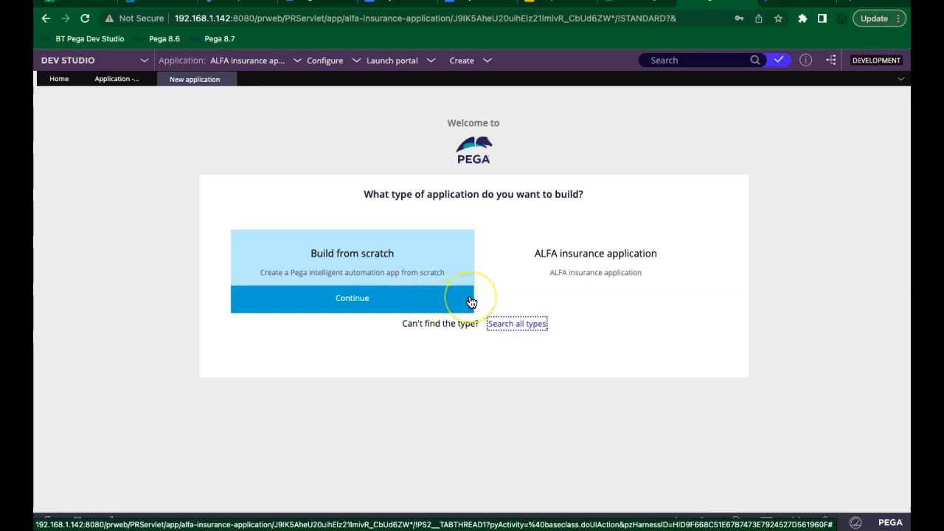
mouse_move(587, 262)
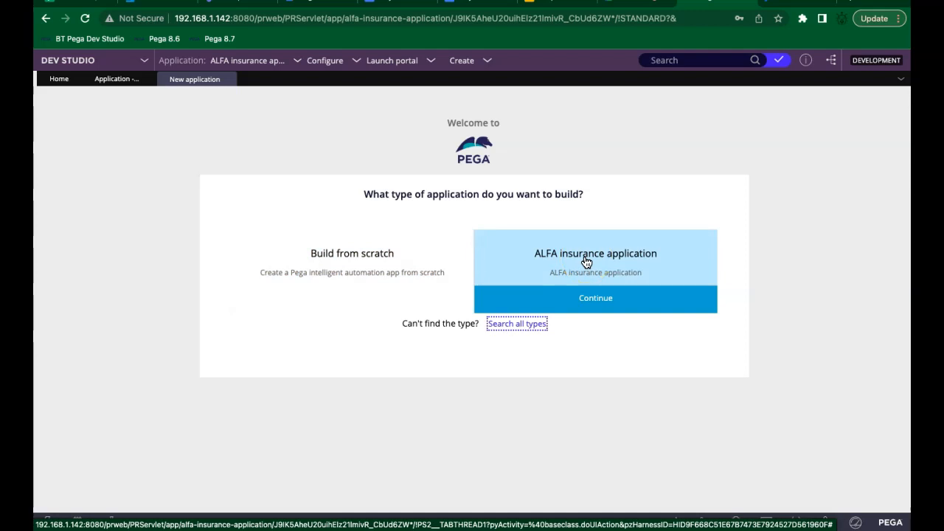
left_click(585, 300)
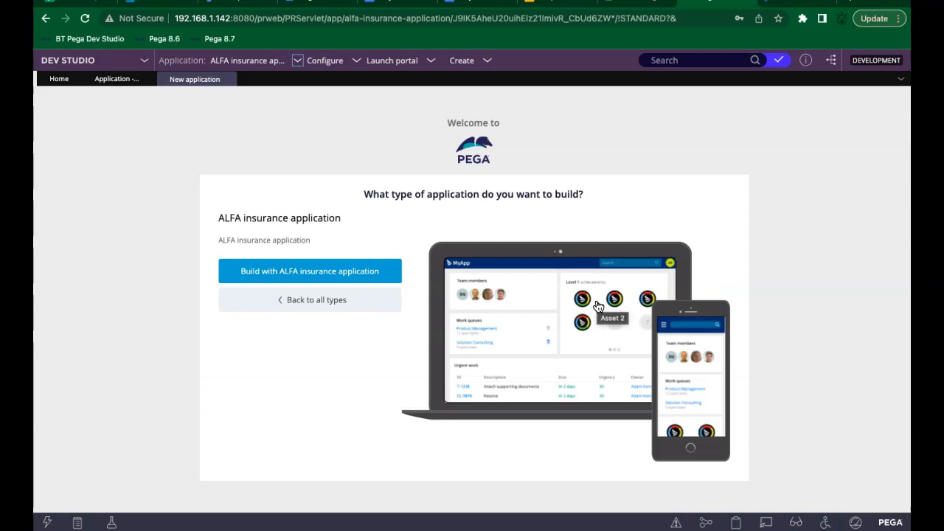
left_click(389, 279)
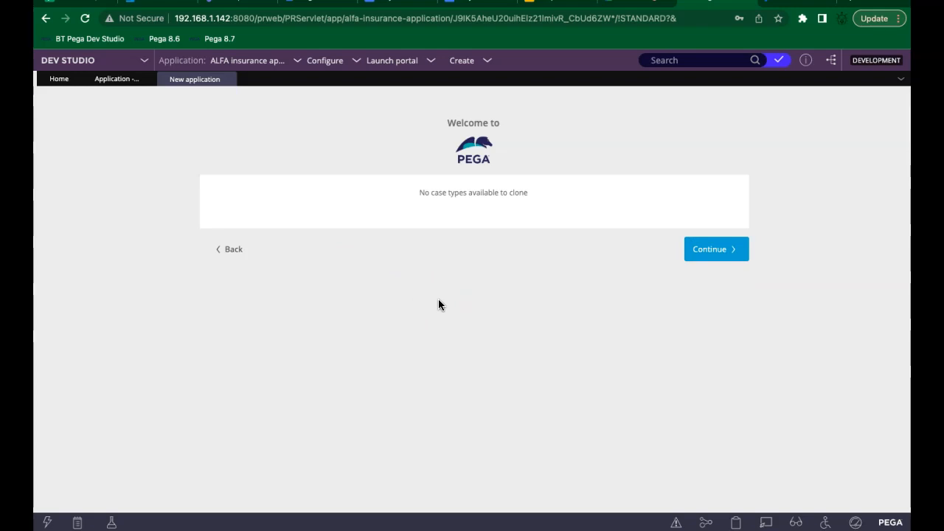
Step: Skip case and data types, name the app 'ALFA Auto Insurance Application', and open advanced configuration
left_click(721, 249)
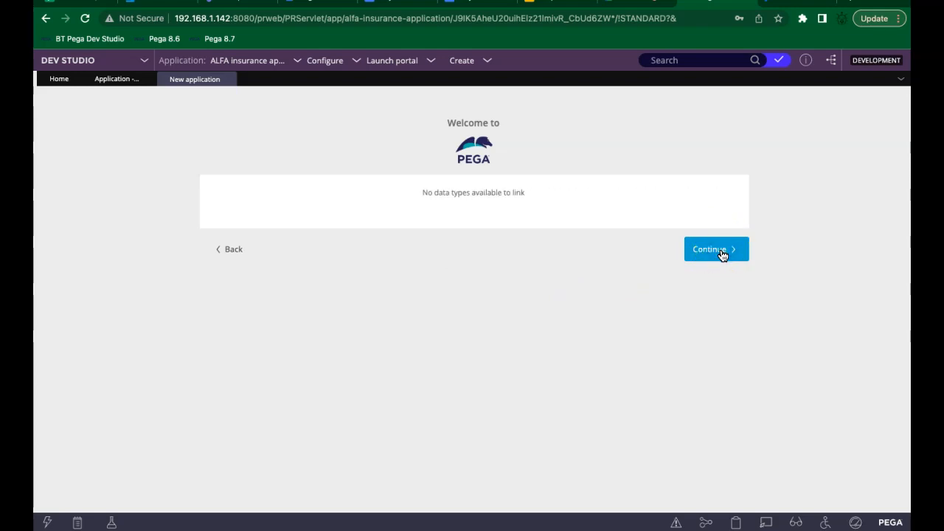
left_click(722, 252)
left_click(565, 226)
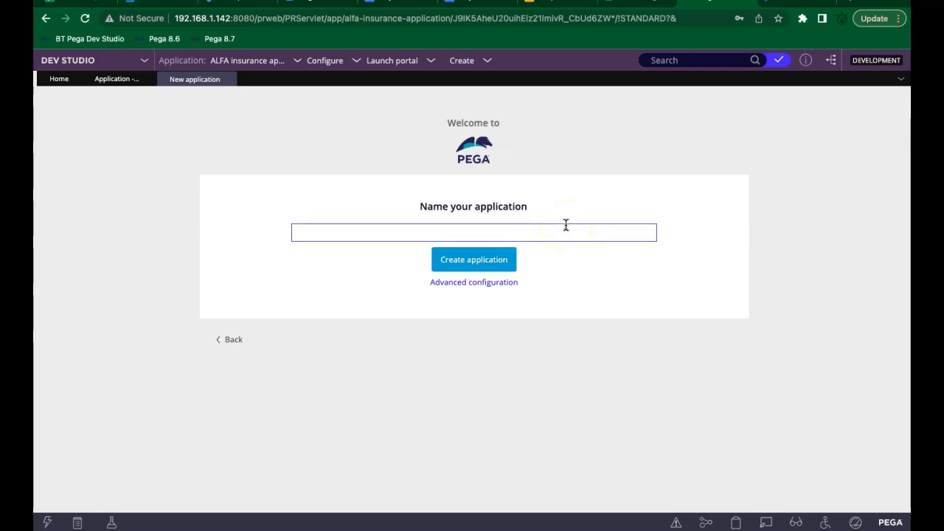
left_click(783, 2)
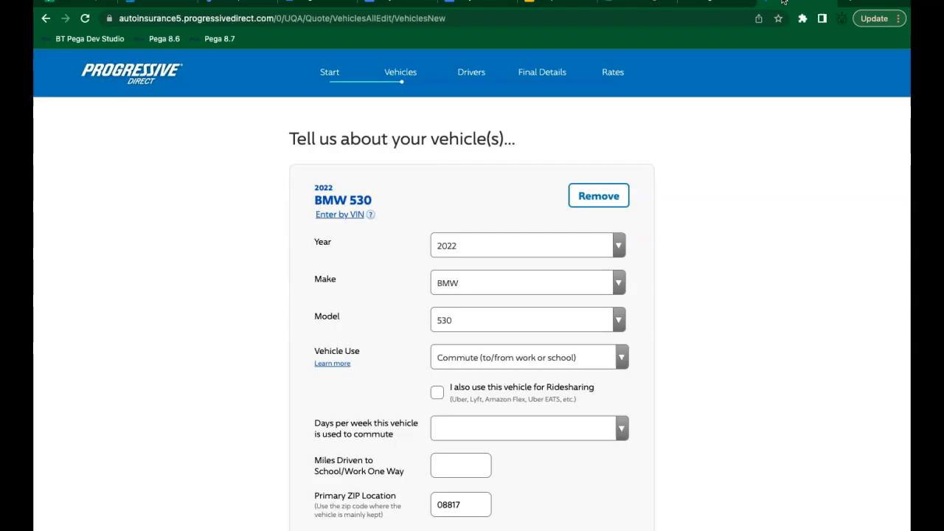
left_click(711, 2)
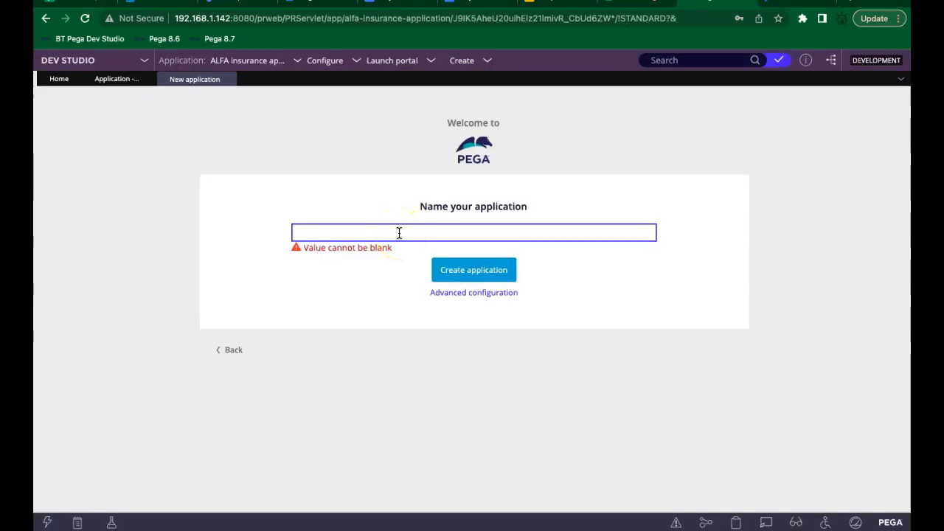
type("ALFA Auto ")
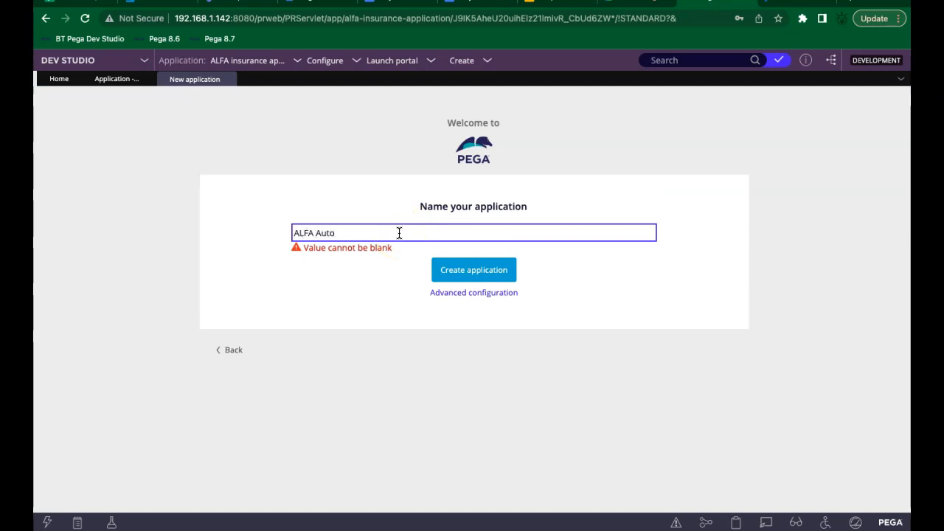
type("Insuracne")
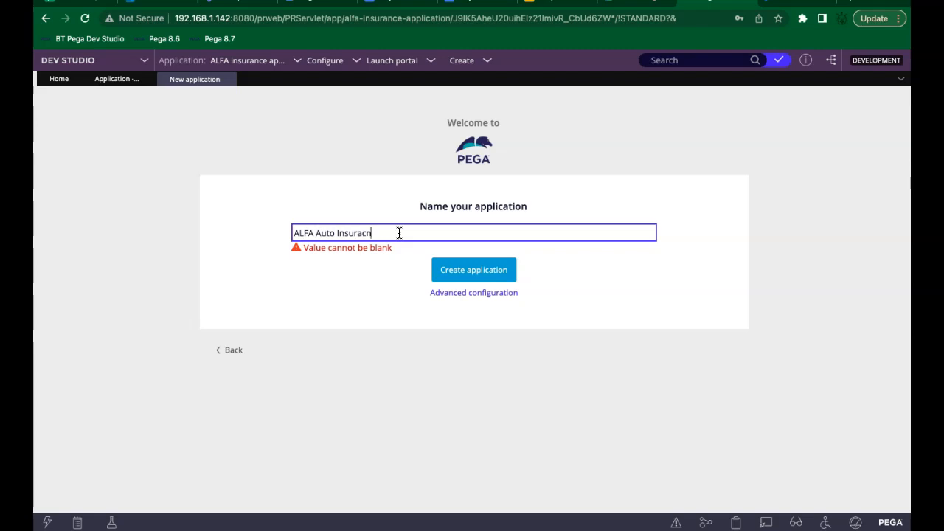
key("BackSpace")
key("BackSpace")
key("BackSpace")
key("BackSpace")
type("nce")
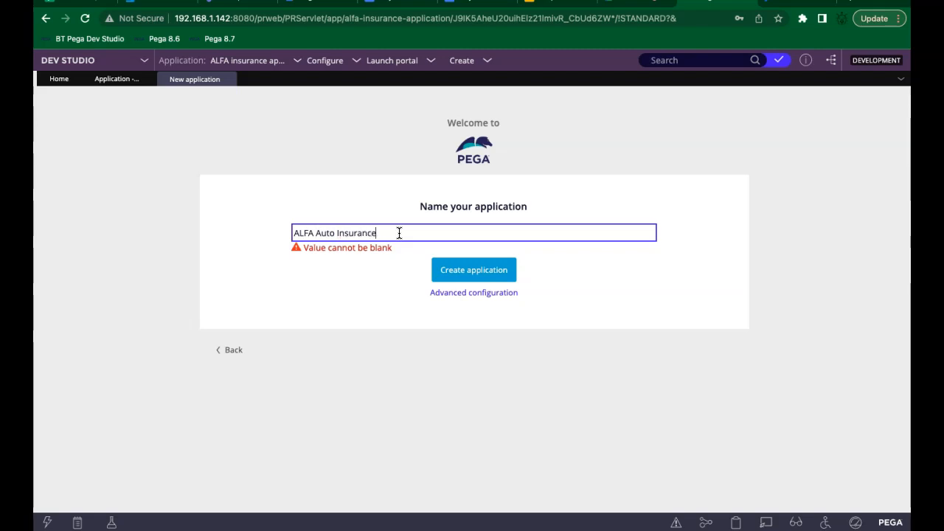
type(" Application")
left_click(349, 287)
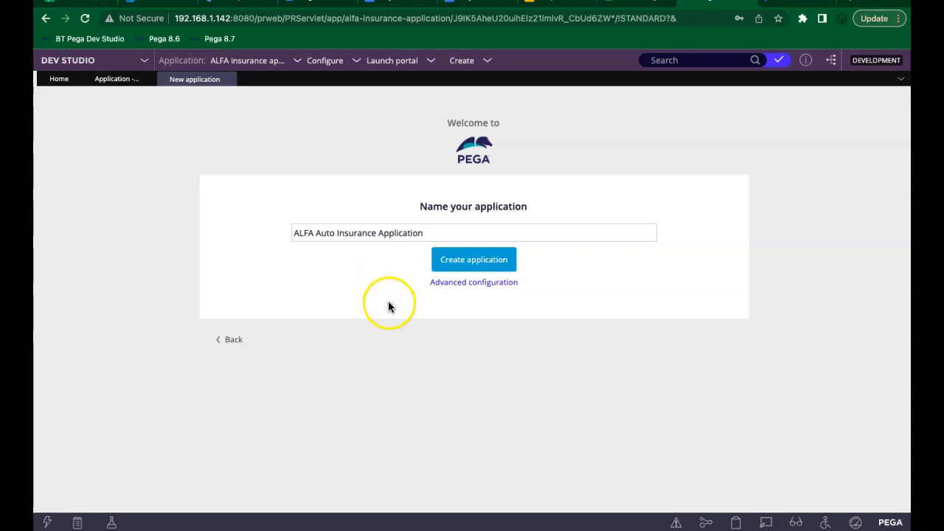
left_click(445, 286)
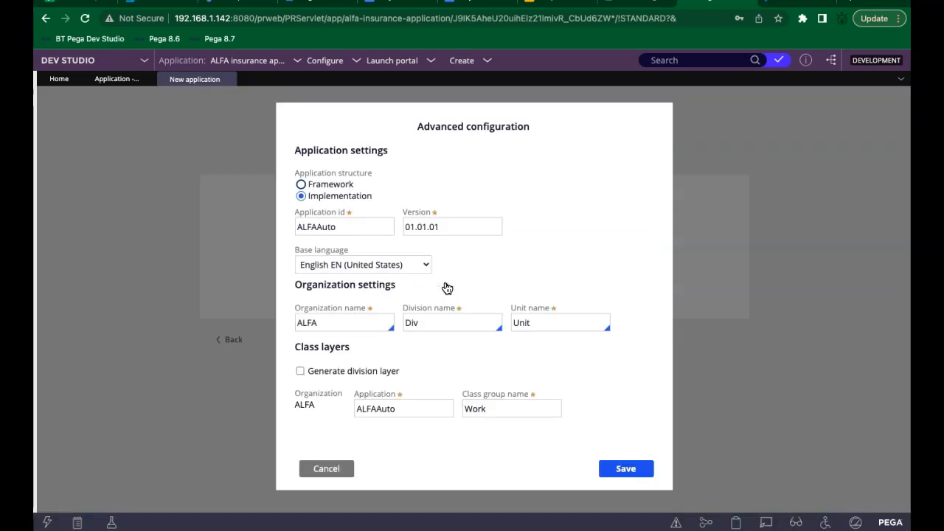
left_click(341, 227)
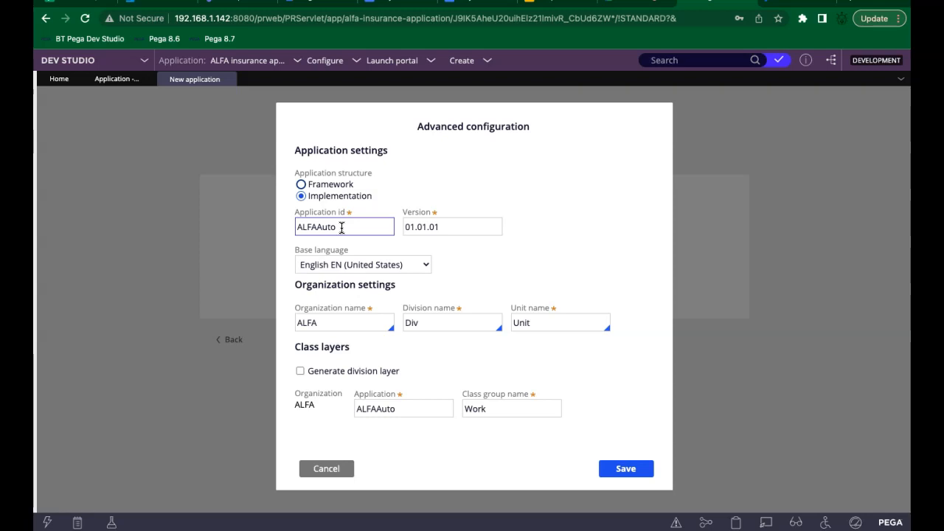
left_click(313, 324)
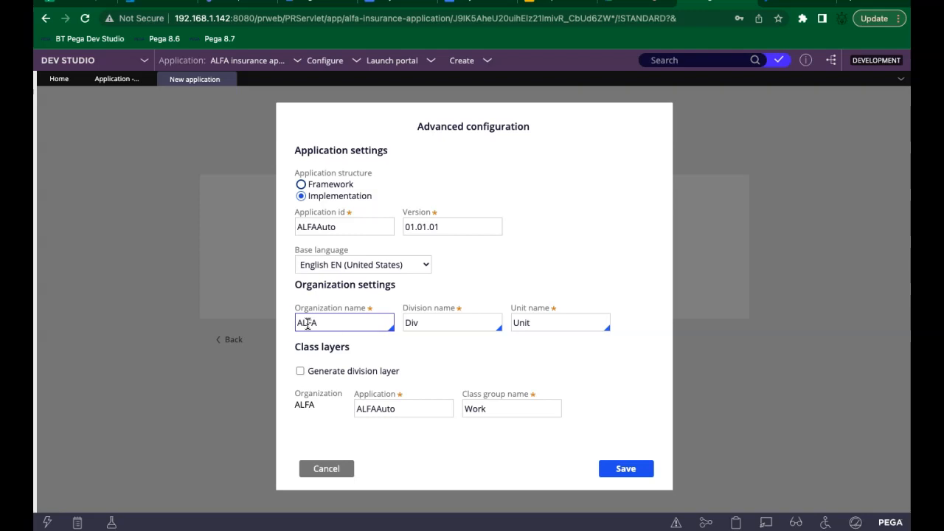
double_click(308, 324)
left_click(336, 228)
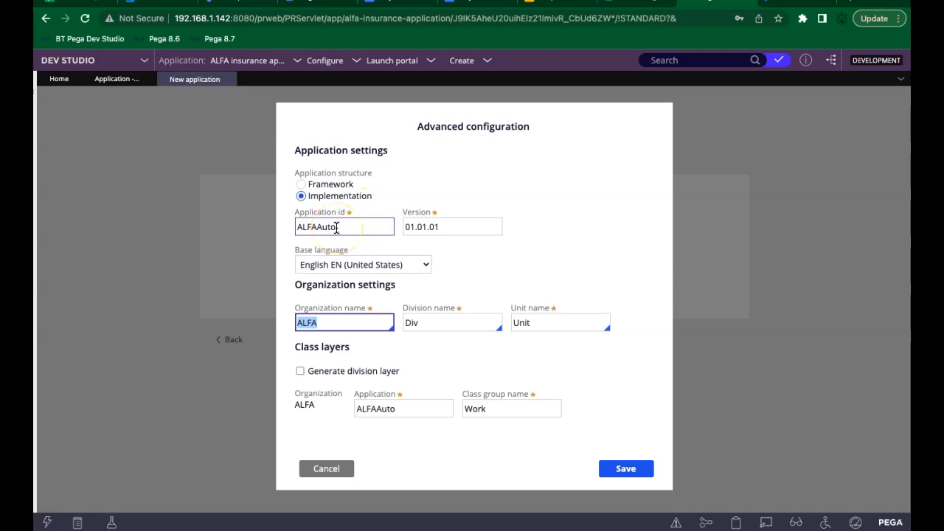
left_click(360, 198)
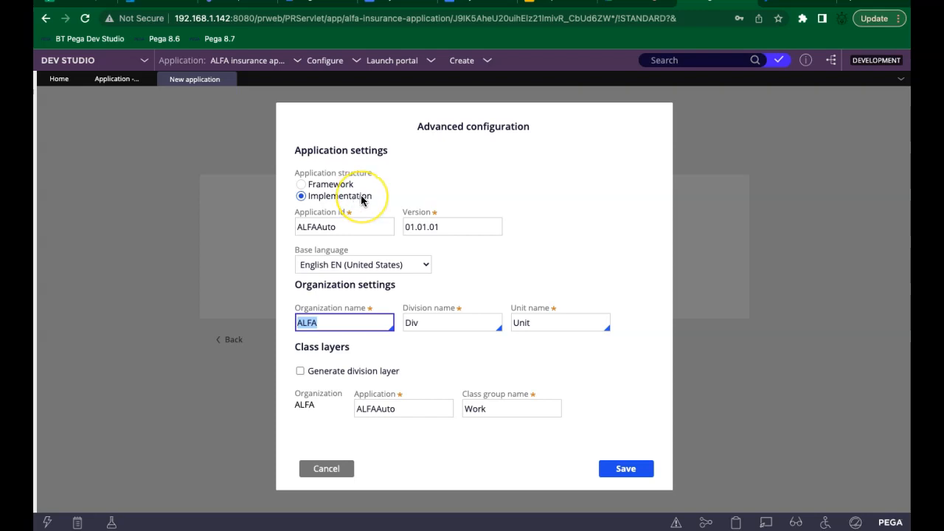
Step: Save the advanced configuration and create the ALFA Auto Insurance Application
left_click(626, 472)
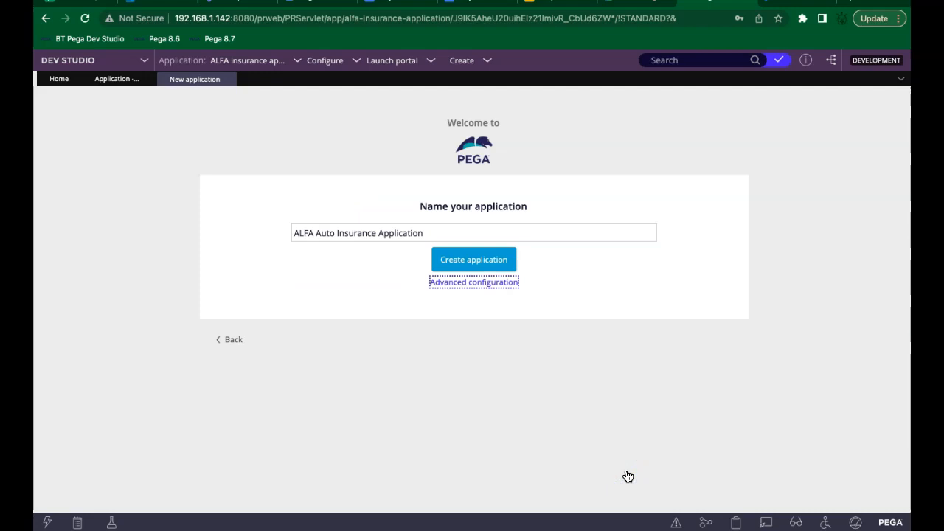
left_click(488, 264)
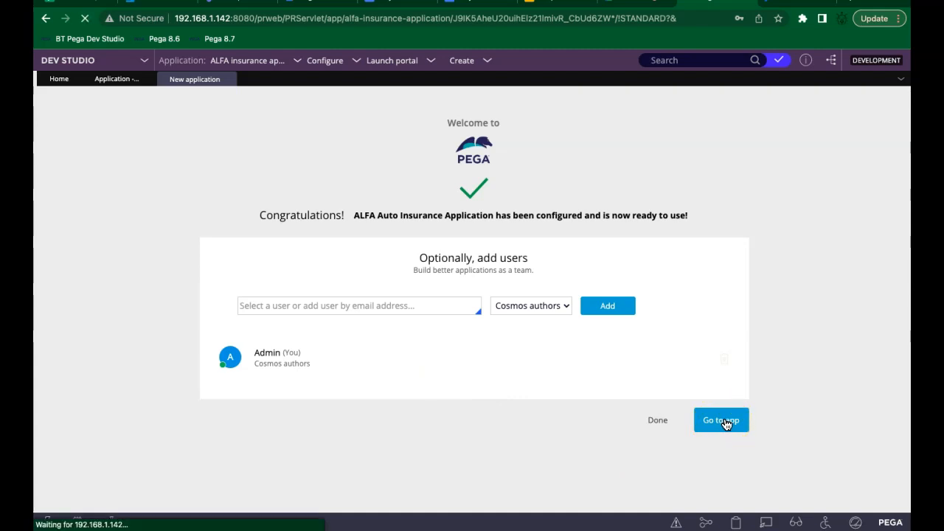
Step: Go into the new ALFA Auto Insurance Application overview, then log off
left_click(664, 420)
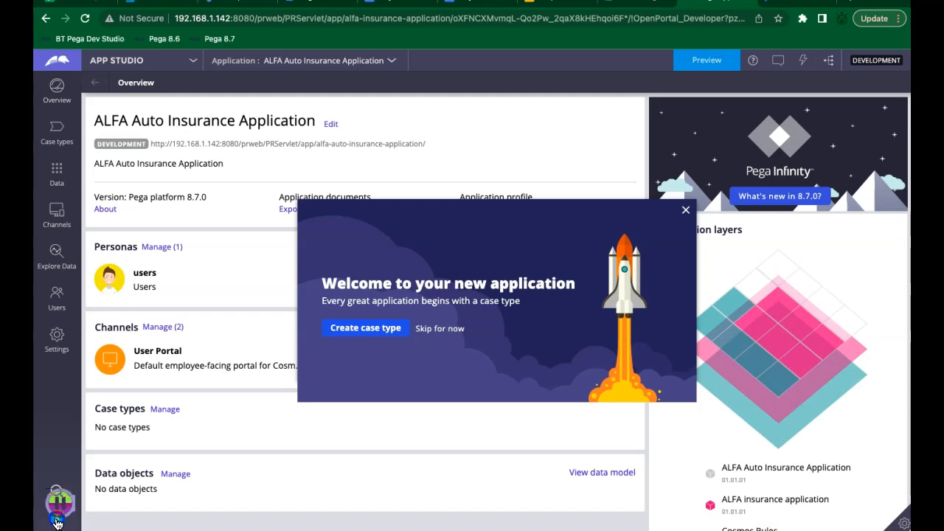
left_click(68, 506)
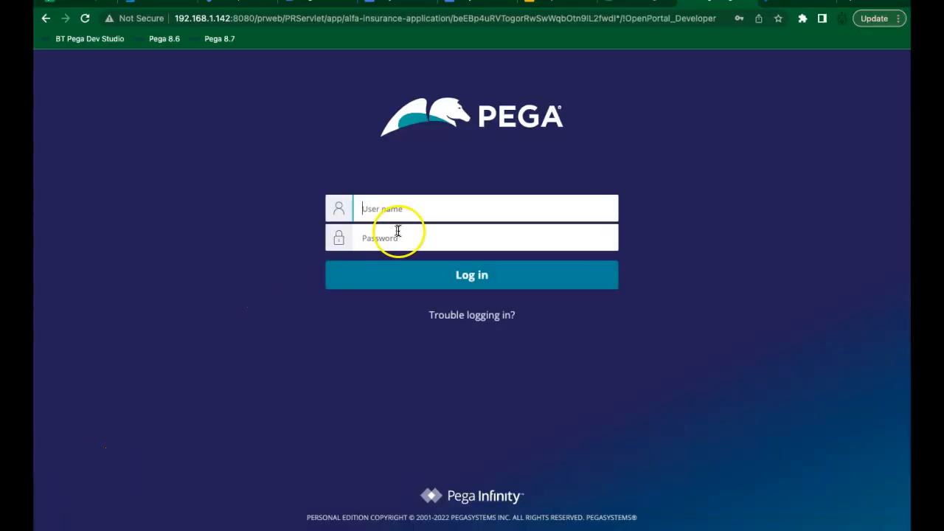
Step: Log in as the suggested ALFA admin operator with its password to reach the application overview
type("adm")
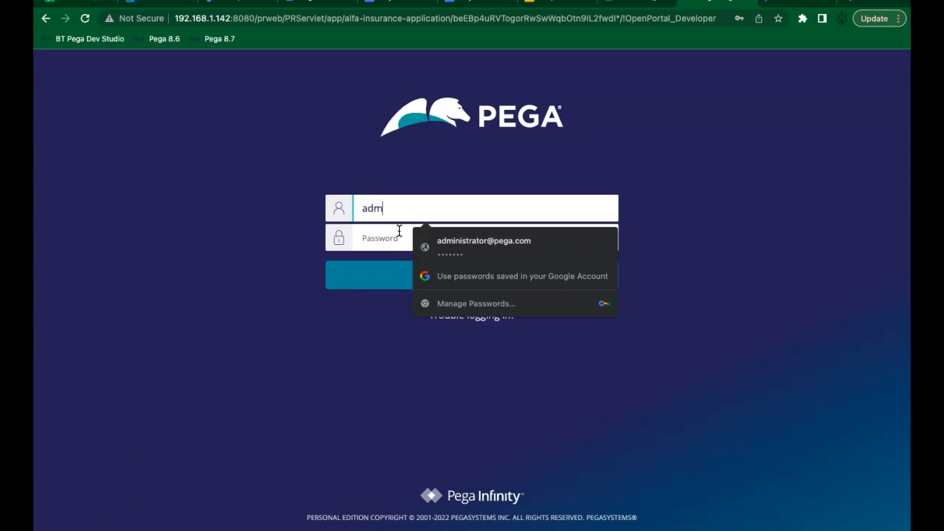
type("in@")
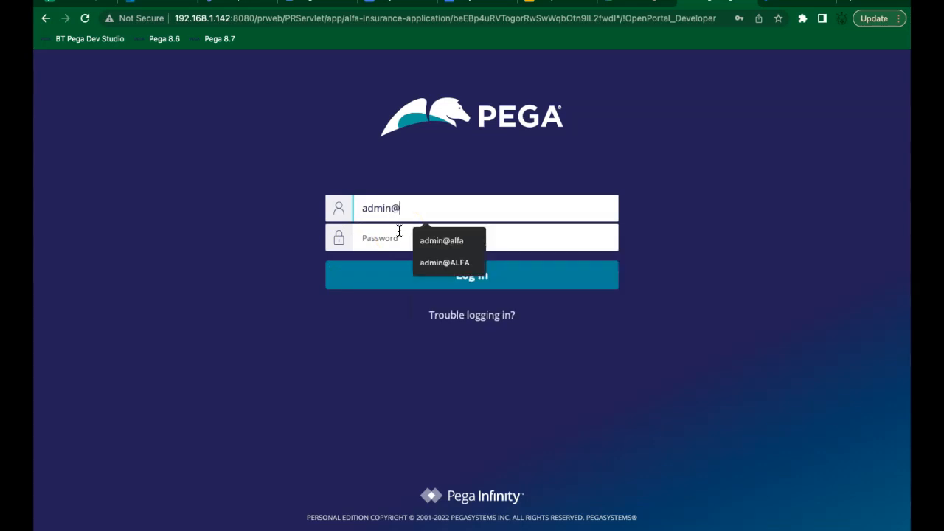
key("Down")
key("Down")
key("Return")
key("Tab")
type("rules")
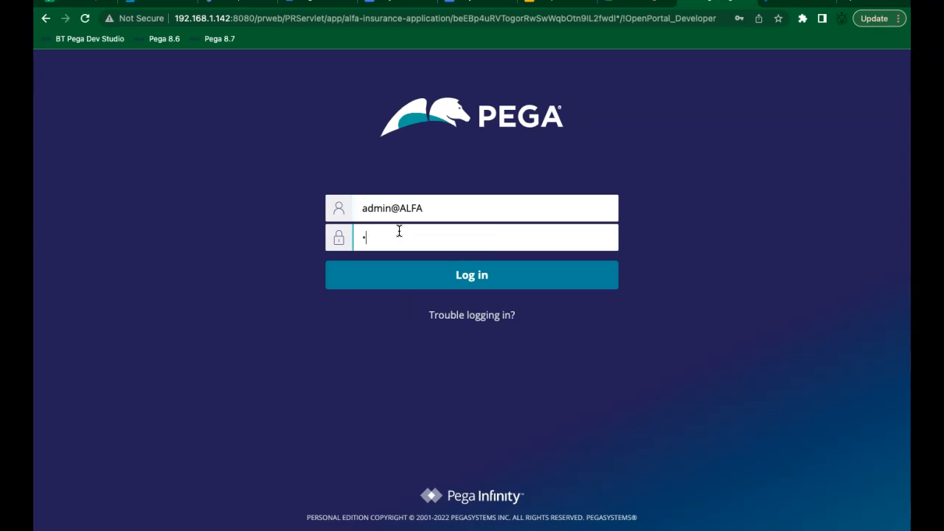
key("Return")
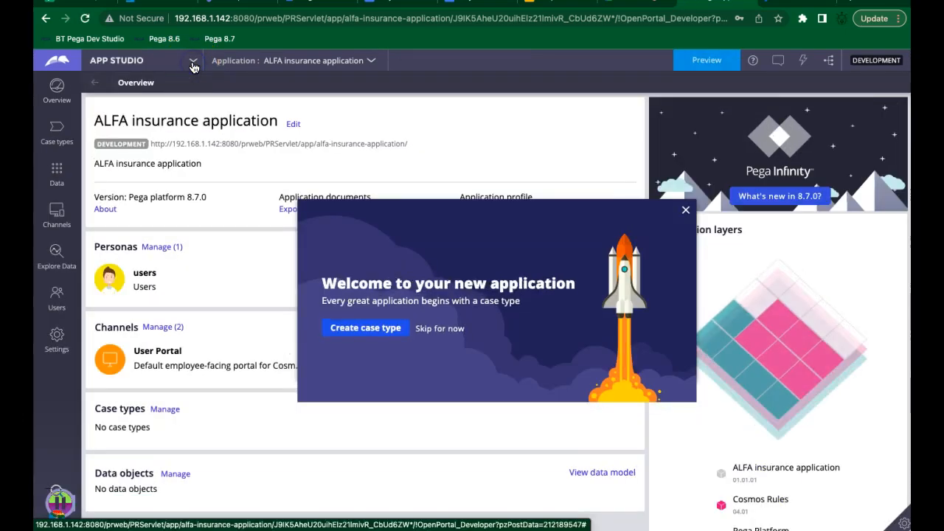
left_click(146, 65)
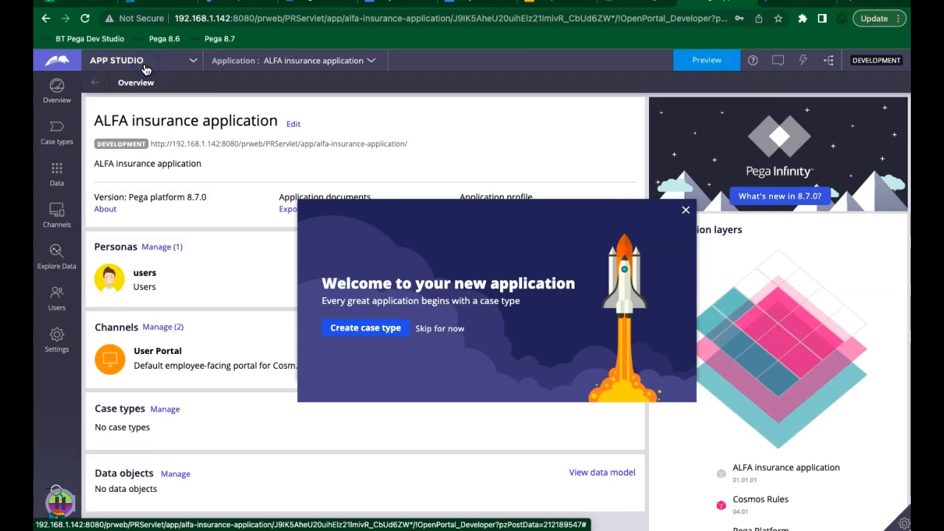
Step: Close the new-application welcome message and switch from App Studio to Dev Studio
left_click(685, 210)
left_click(181, 62)
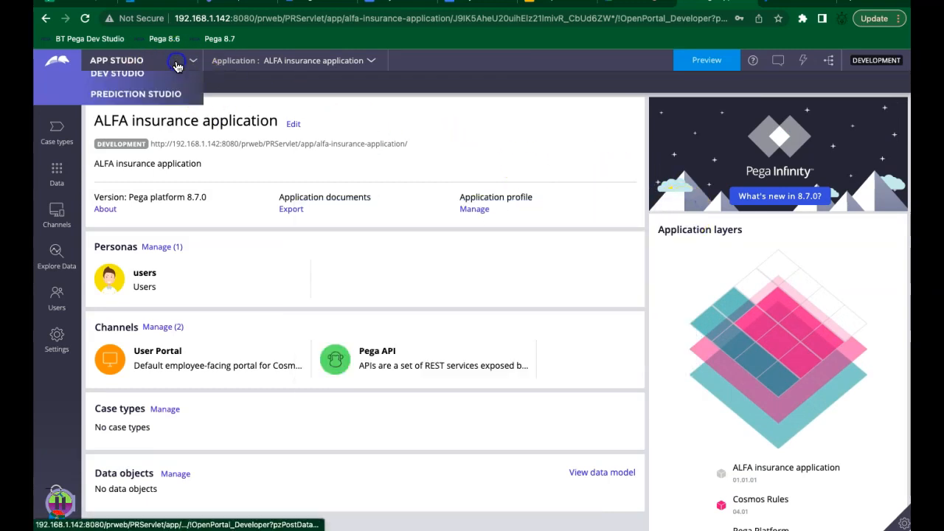
left_click(146, 105)
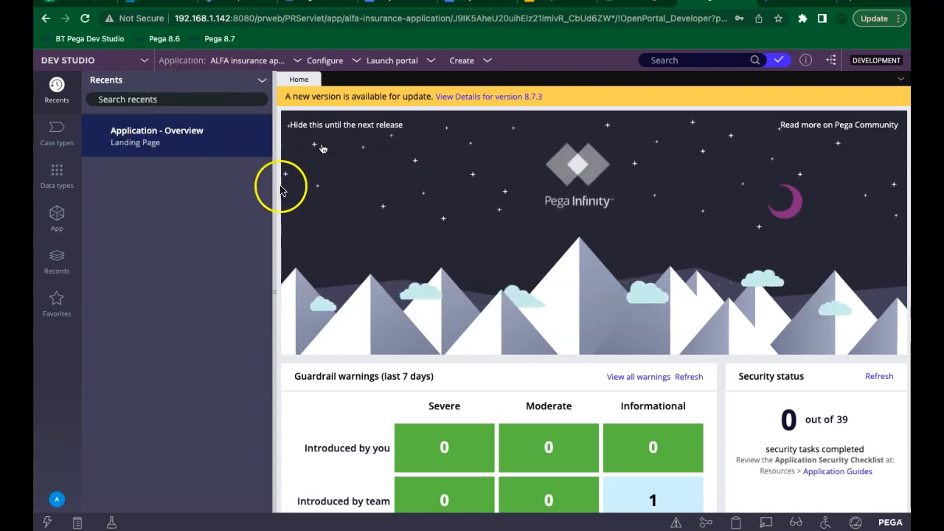
Step: Use the Application menu's Switch Application list to select ALFA Auto Insurance Application
left_click(258, 62)
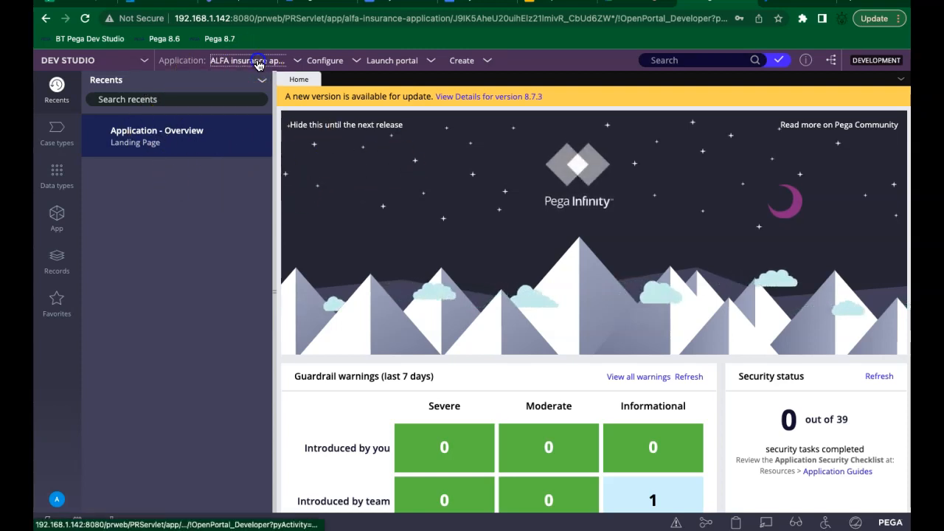
left_click(251, 155)
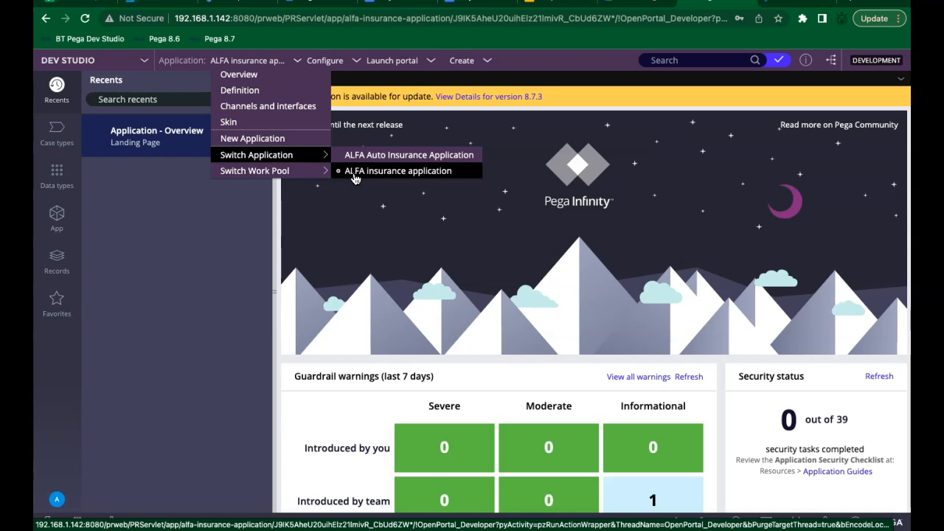
left_click(228, 219)
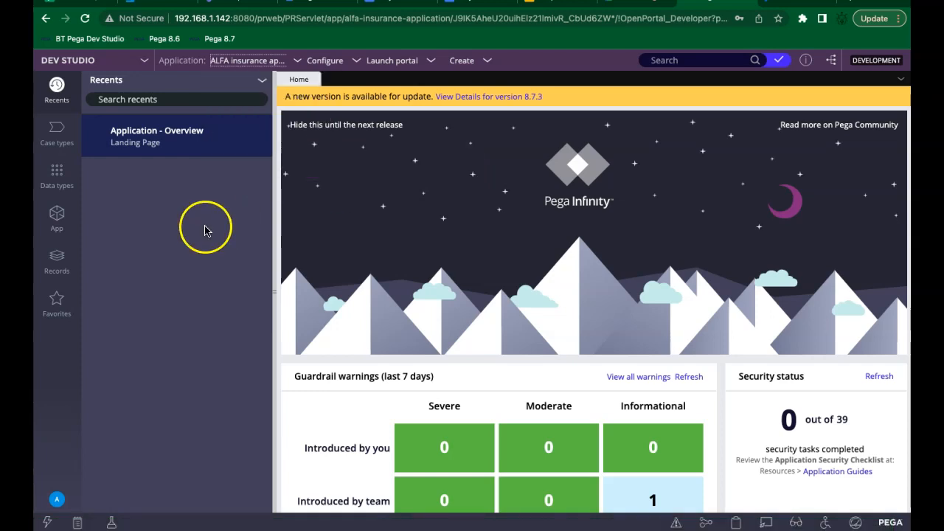
left_click(264, 60)
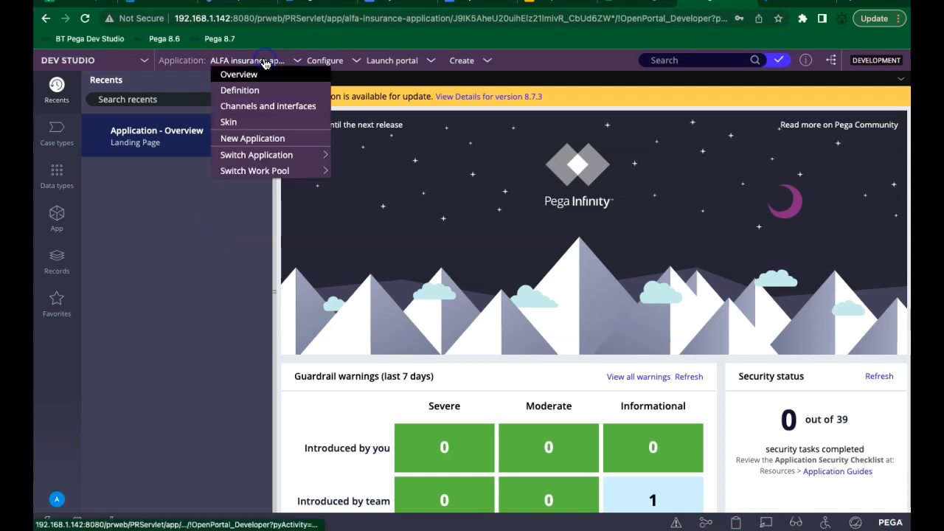
mouse_move(282, 156)
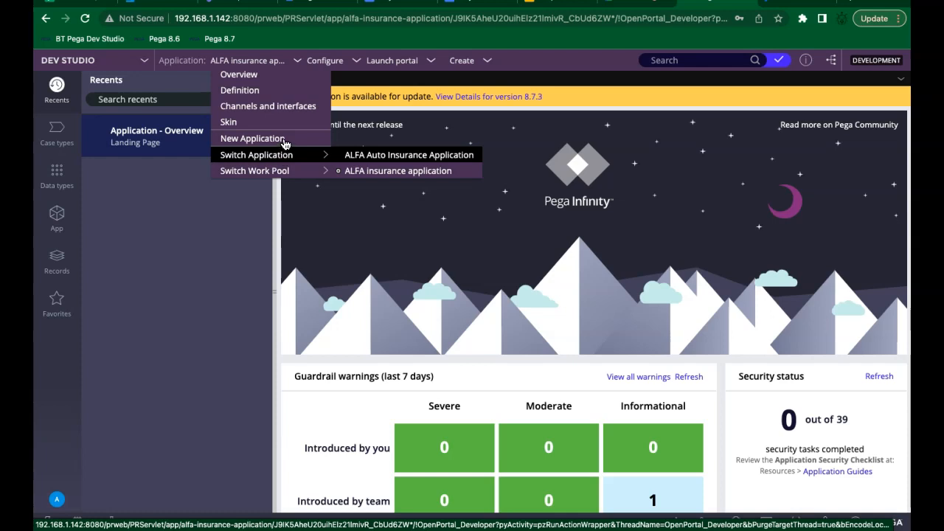
left_click(287, 147)
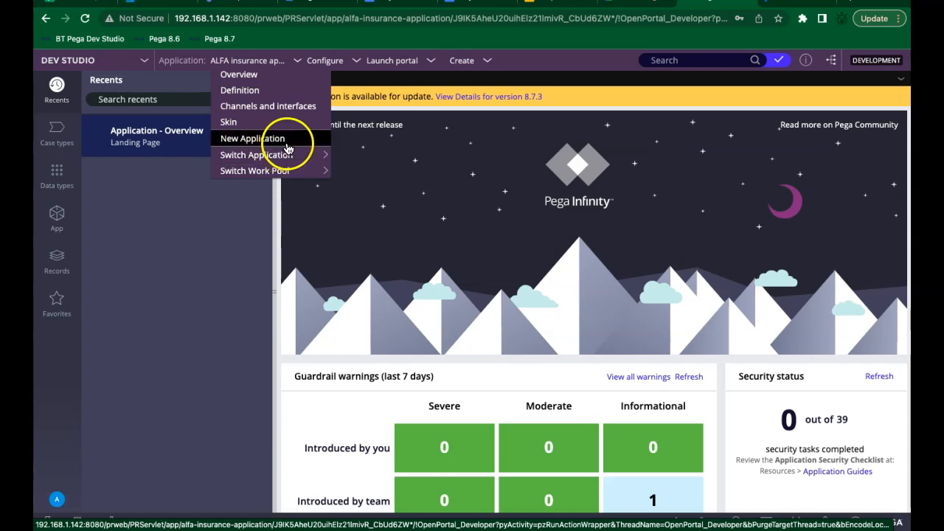
mouse_move(283, 158)
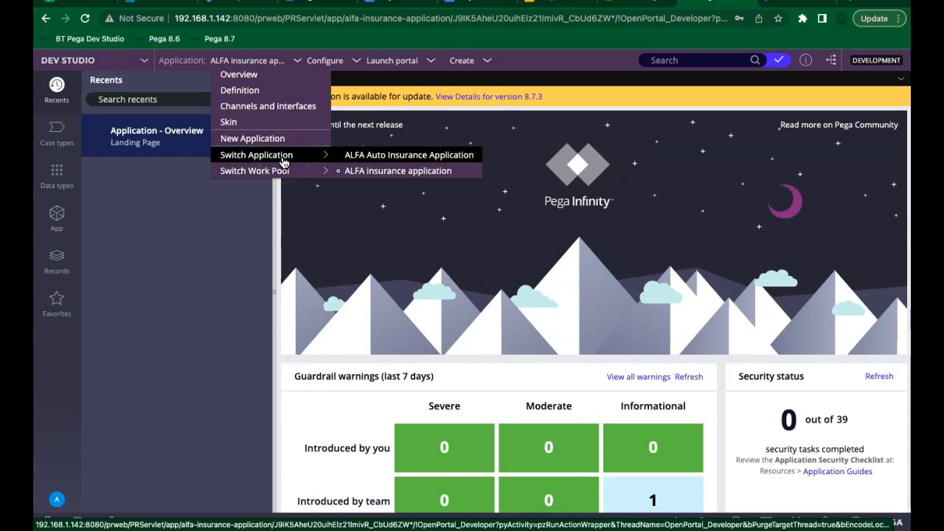
left_click(339, 170)
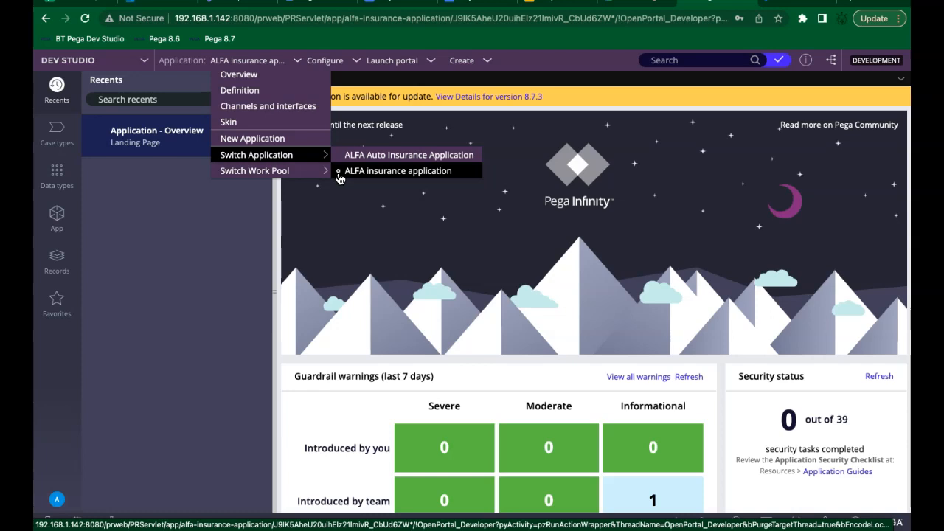
left_click(365, 155)
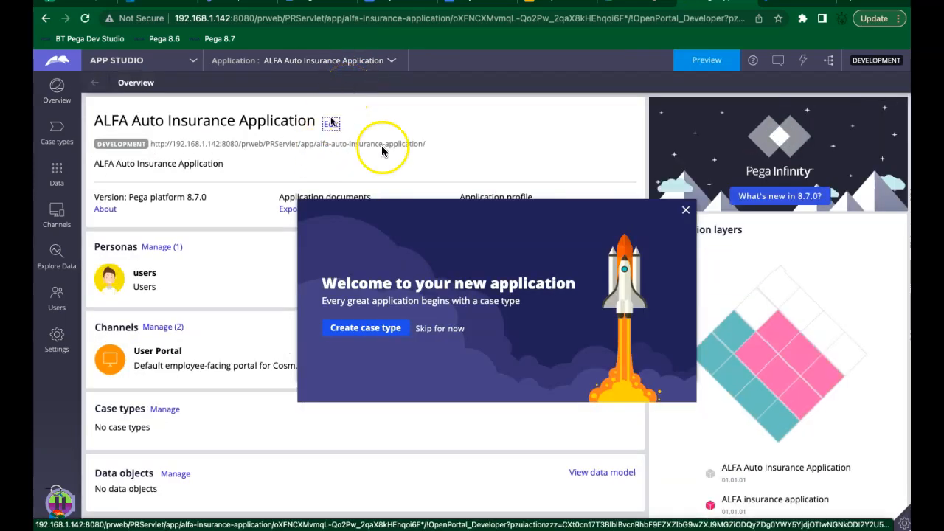
Step: Close the welcome dialog again and switch back to Dev Studio for ALFA Auto Insurance Application
left_click(685, 210)
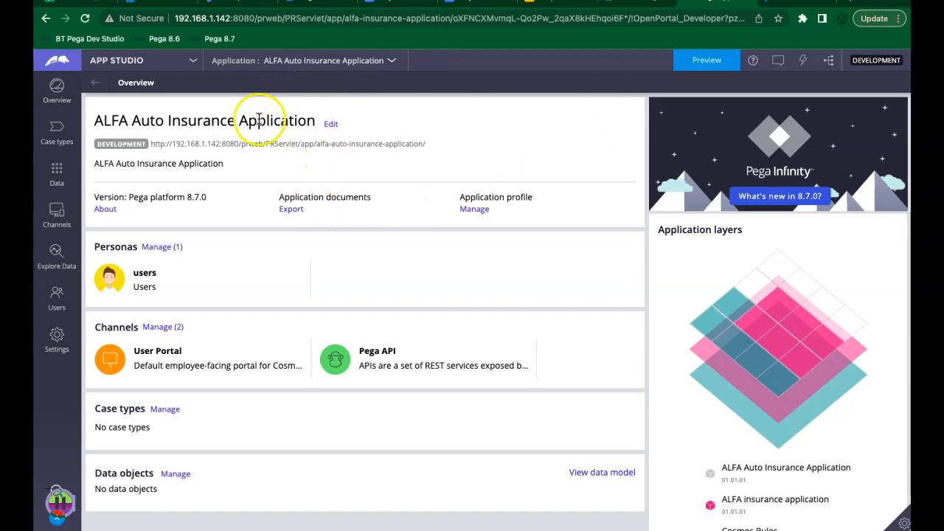
left_click(142, 62)
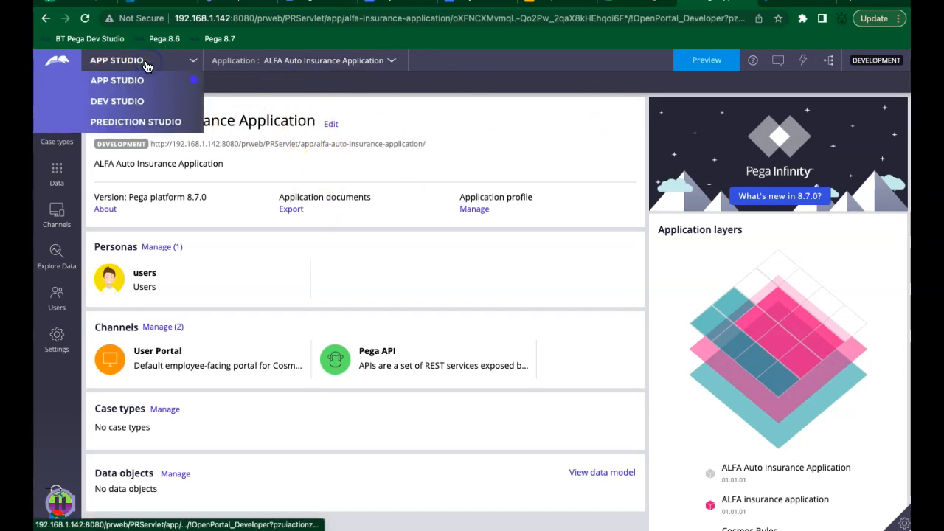
left_click(132, 103)
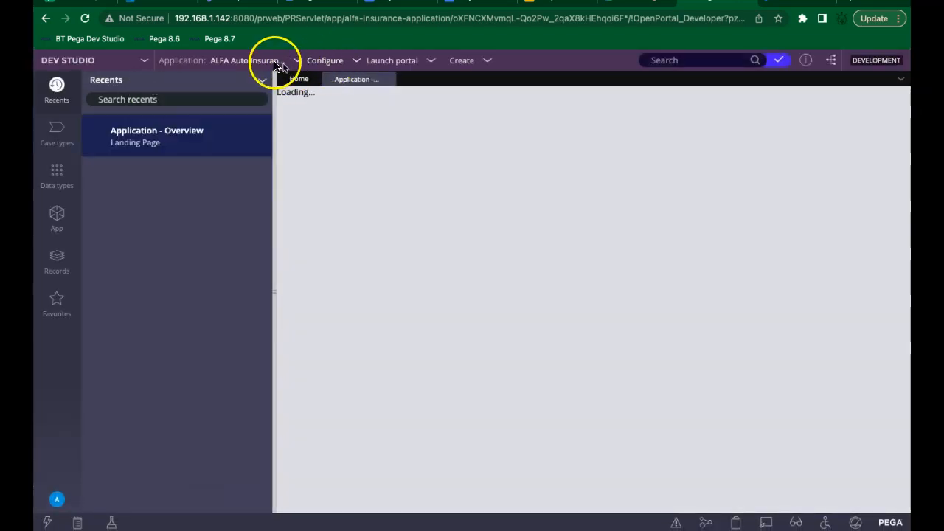
Step: Add the line 'The implementation application' below the existing Day 3 notes
left_click(402, 2)
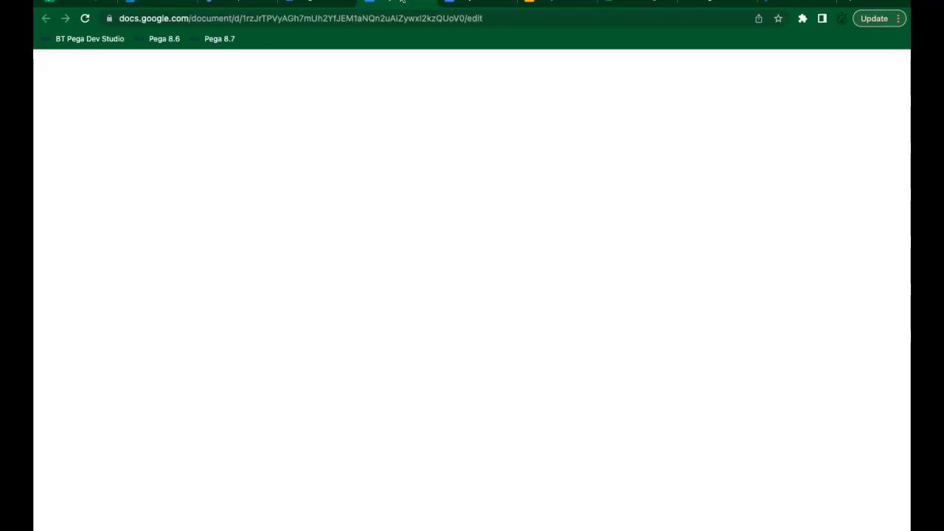
left_click(451, 505)
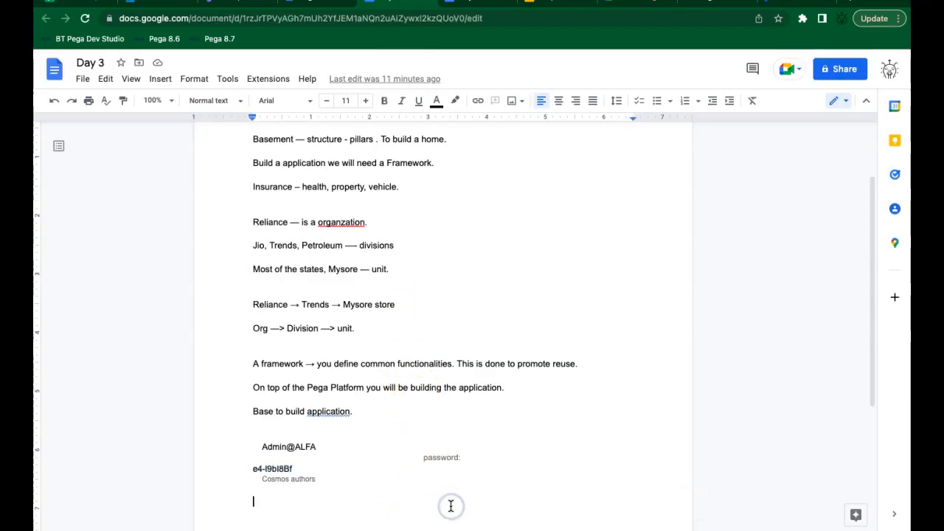
key("Return")
key("Return")
type("The implementation application")
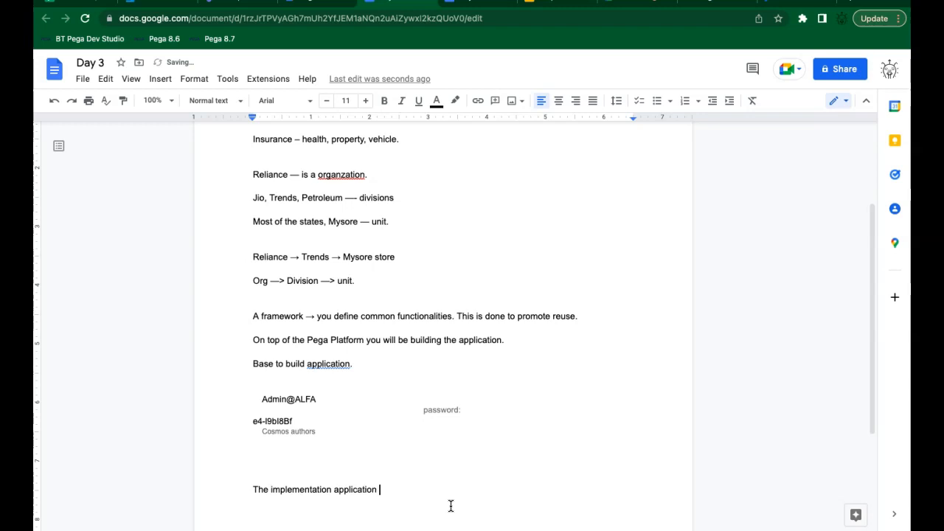
key("Return")
Step: List 'ALFA Auto insurance - ALFAAUTO' and 'Bajaj AUTO insurance - BajajAuto' beneath it
type("ALFA ")
type("Auto")
type(" insu")
type("rance ")
type("-")
type(" ALFA")
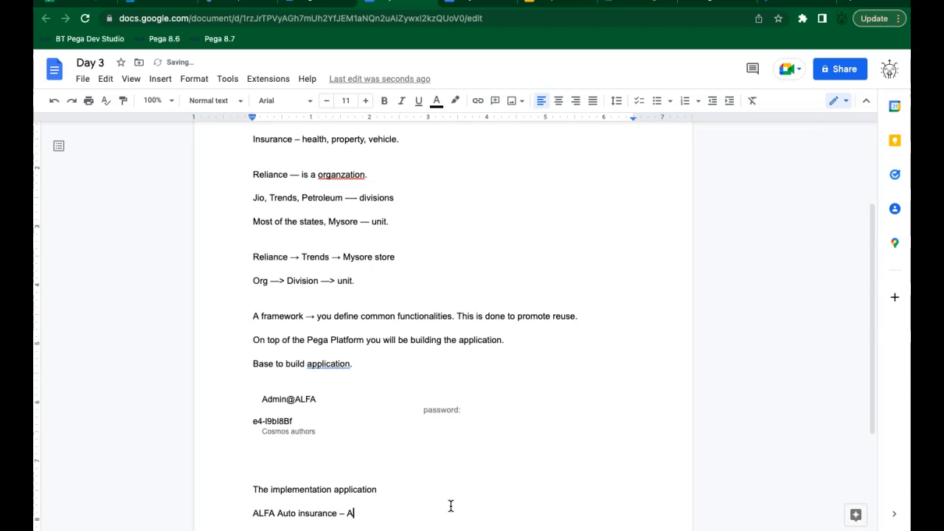
type("AUTO")
key("Return")
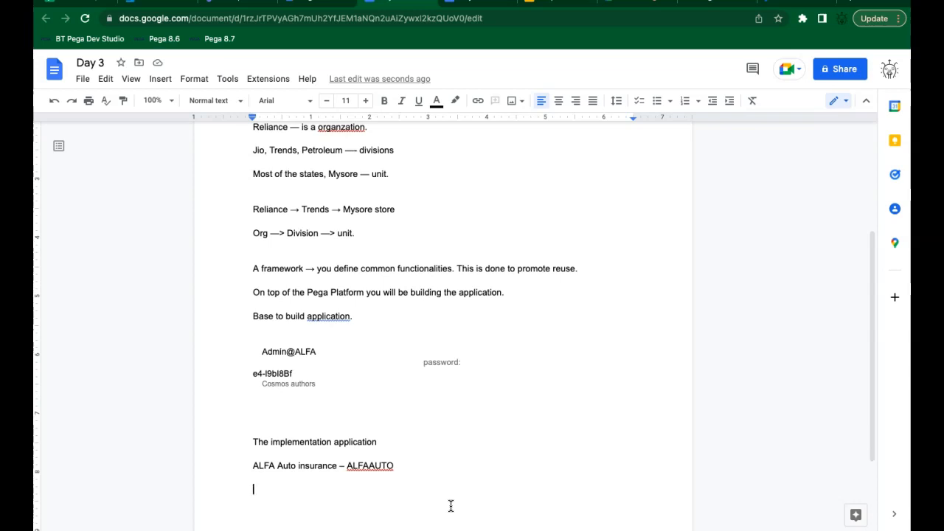
type("Bajaj AUT")
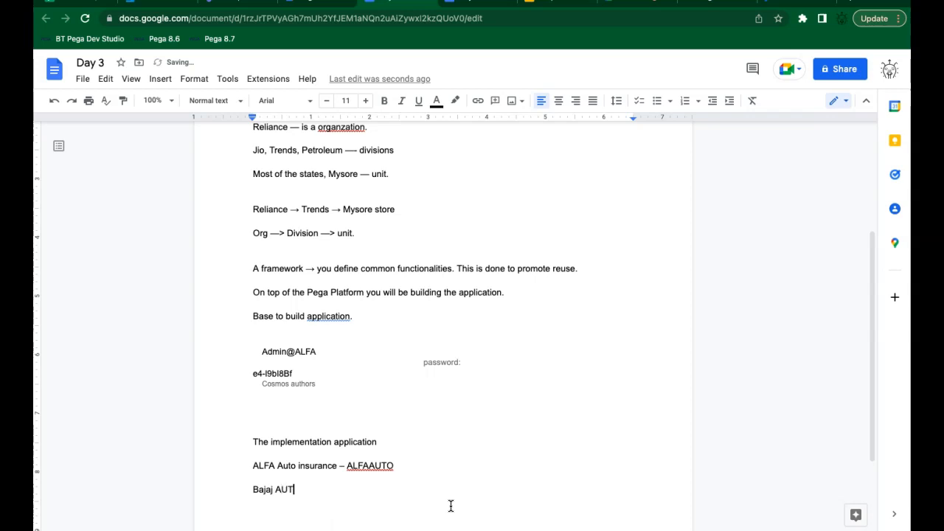
type("O insurance - BajajAuto")
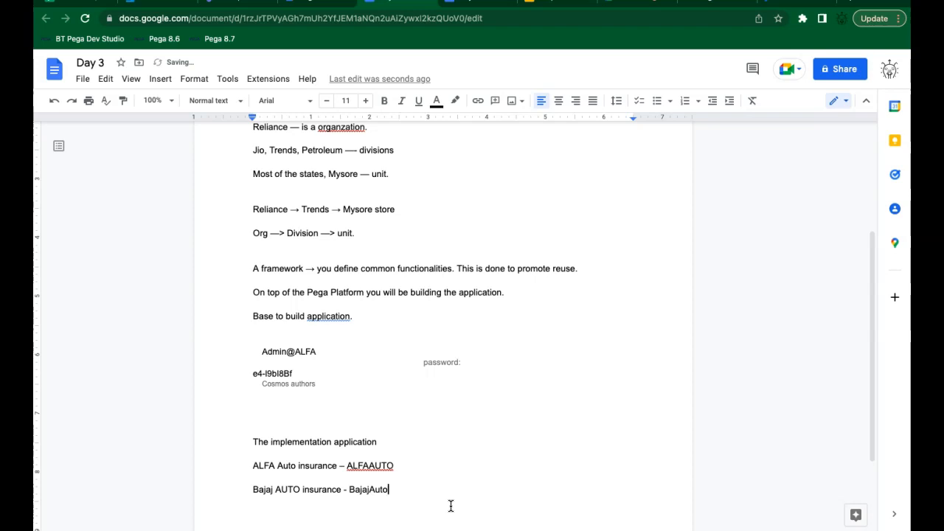
key("Return")
Step: Return to Dev Studio and open the ALFA Auto Insurance Application rule, built on ALFAInsu 01.01.01
left_click(702, 4)
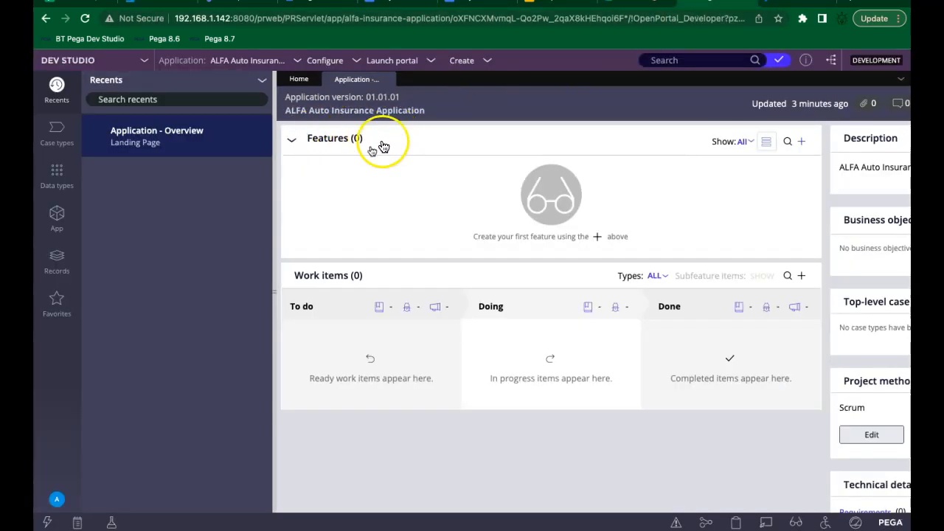
left_click(312, 111)
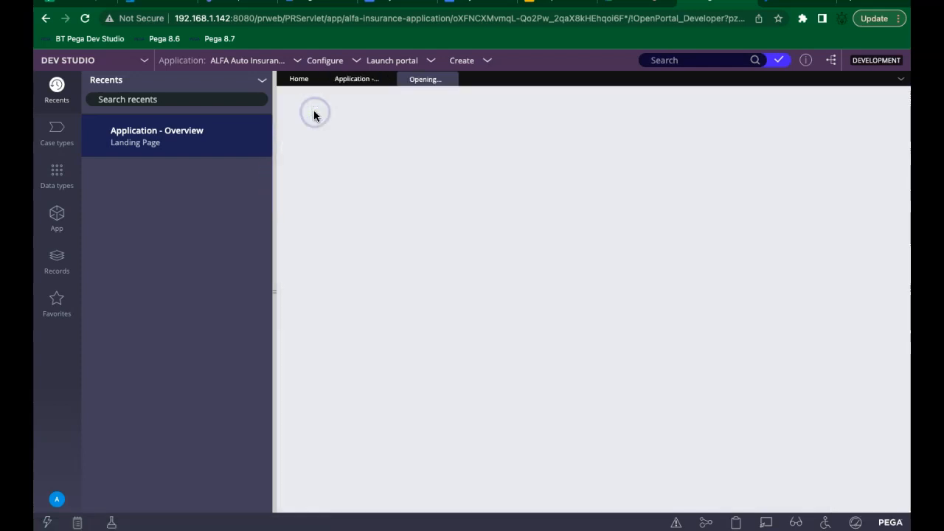
left_click(209, 136)
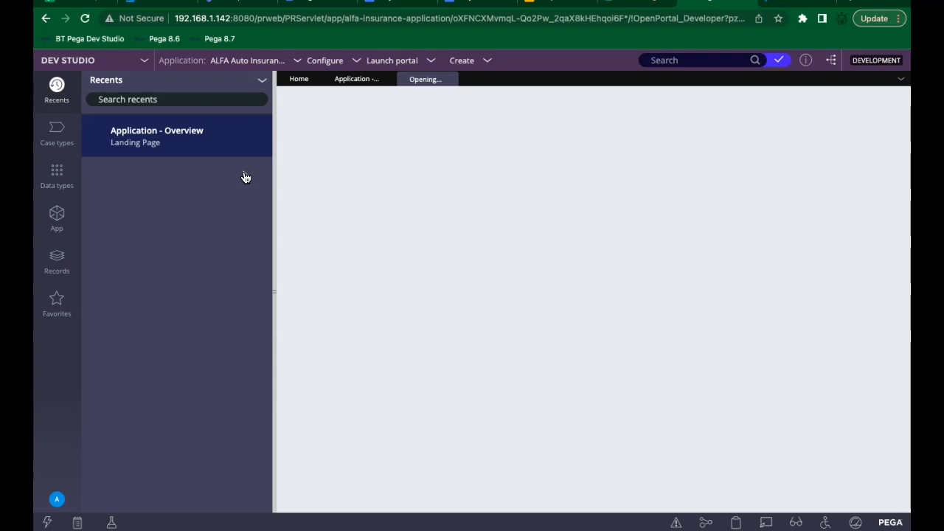
left_click(258, 135)
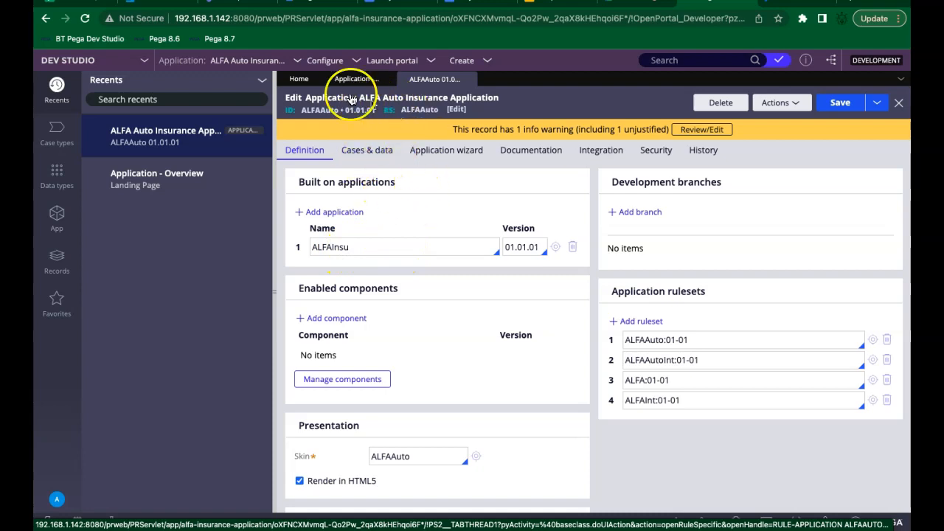
triple_click(320, 111)
left_click(319, 111)
double_click(320, 111)
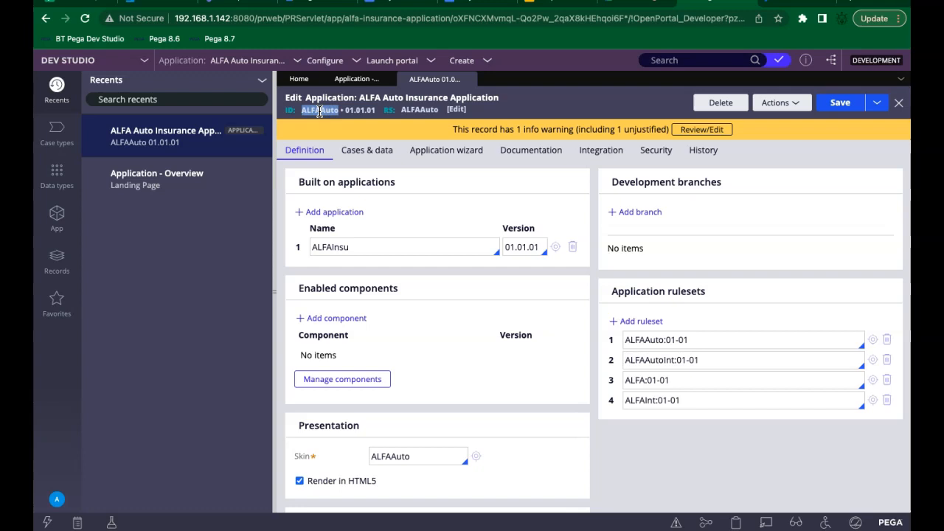
left_click(328, 247)
double_click(328, 247)
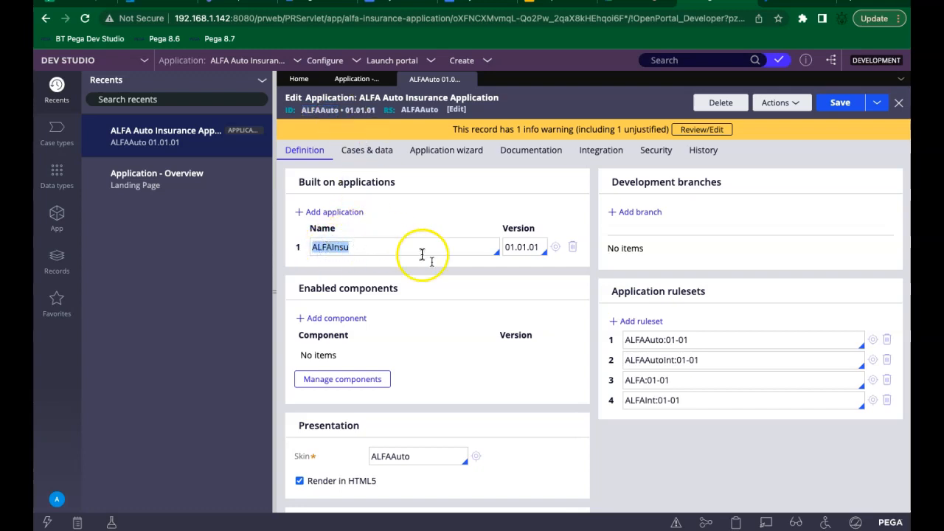
left_click(539, 480)
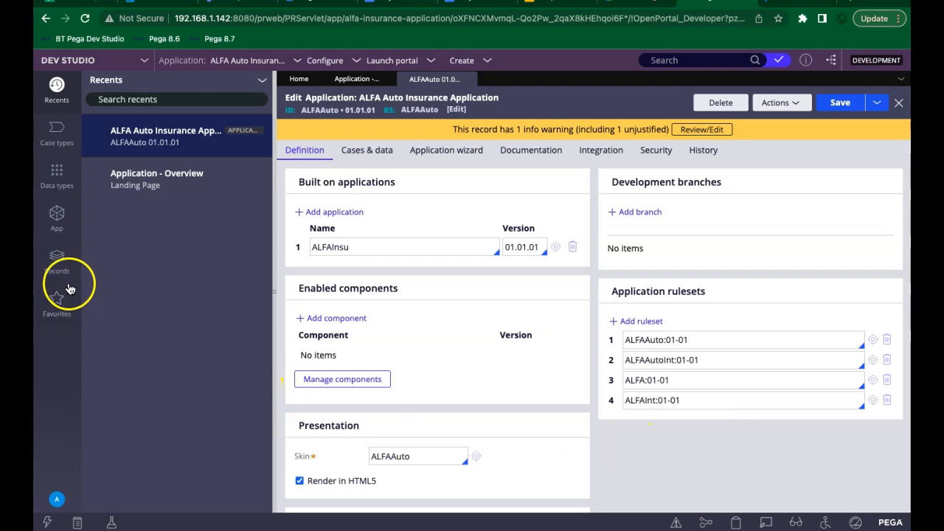
Step: Open the App Explorer to the ALFA-ALFAAuto-Work class and highlight the ALFAAuto 01.01.01 application ID
left_click(57, 215)
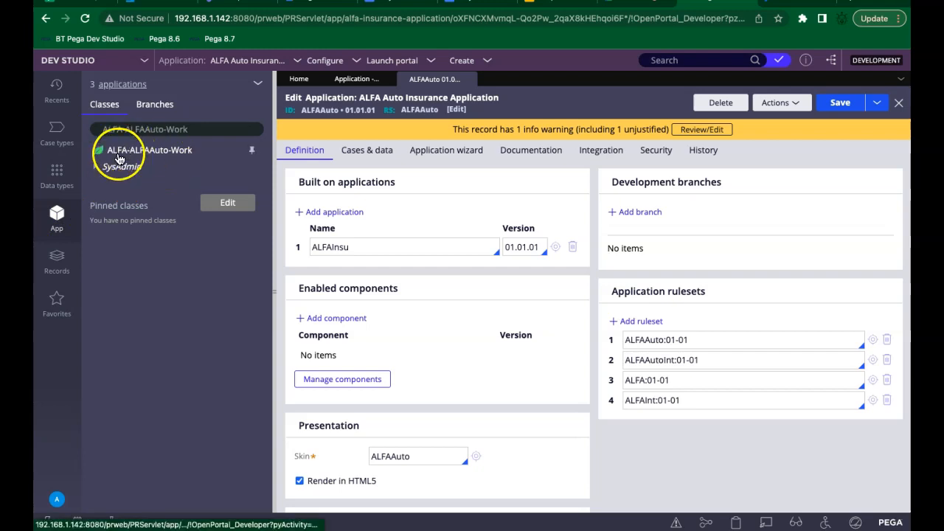
left_click(179, 156)
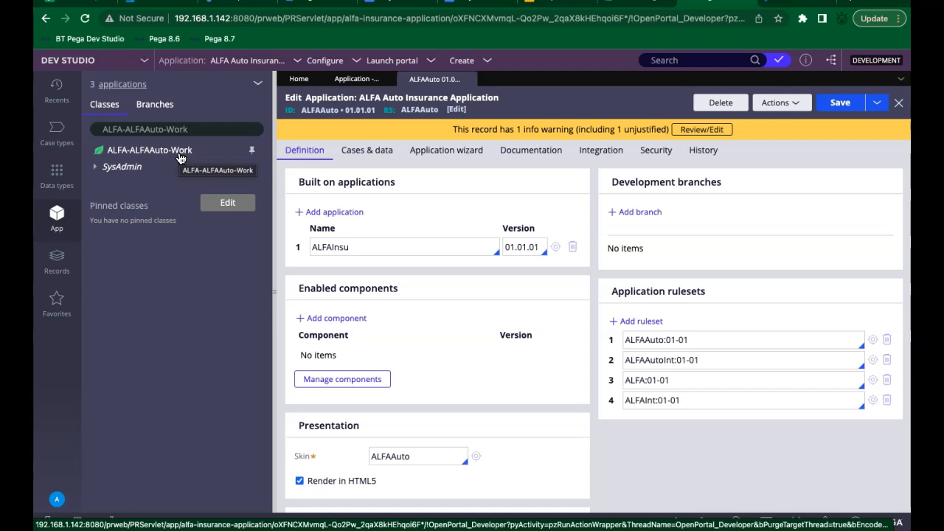
triple_click(316, 109)
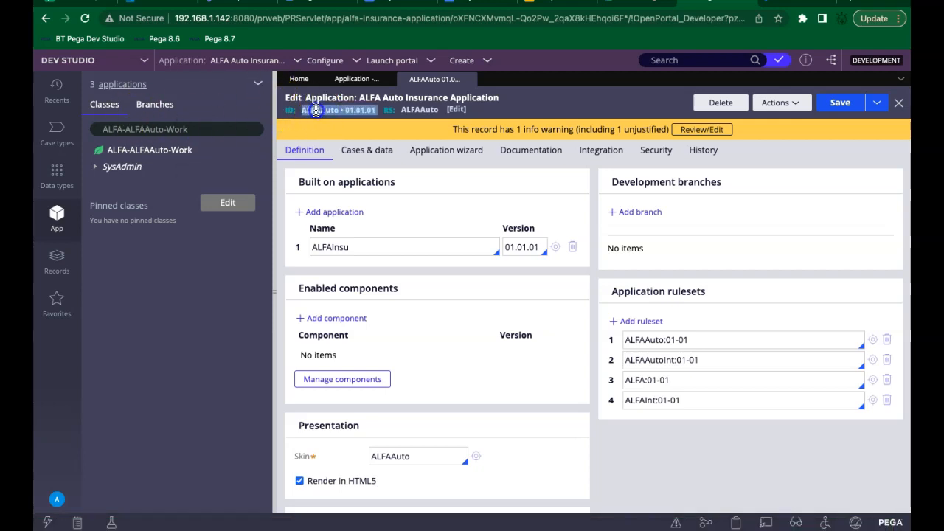
triple_click(316, 110)
triple_click(315, 110)
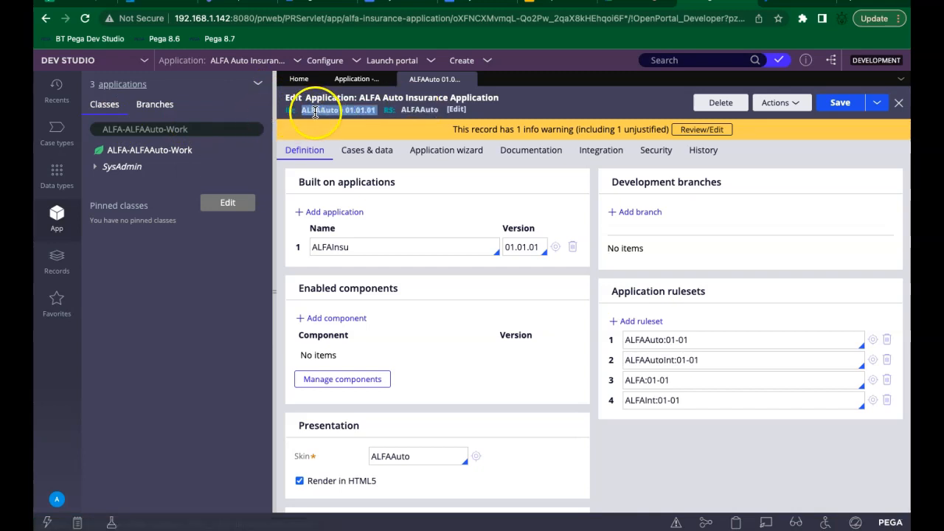
double_click(316, 111)
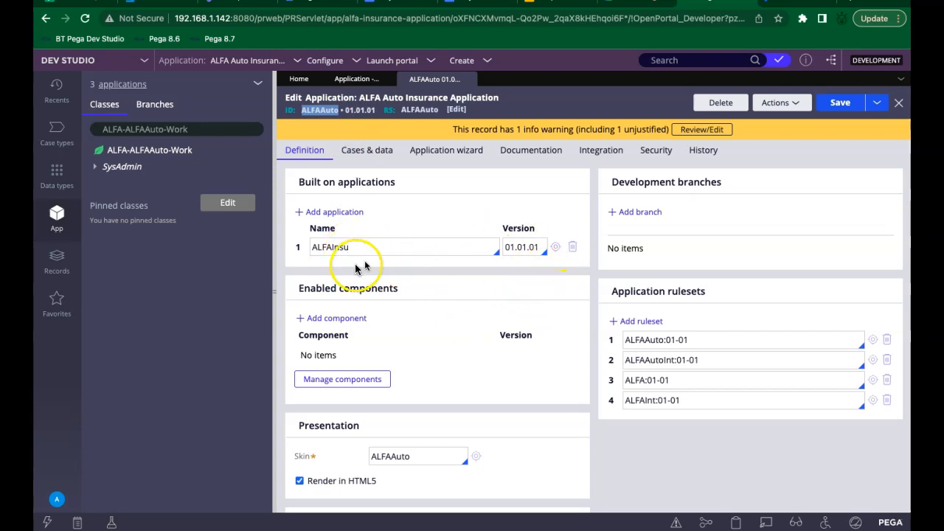
Step: Drill down through the built-on records ALFAInsu, Theme-Cosmos and PegaRULES 8
left_click(556, 248)
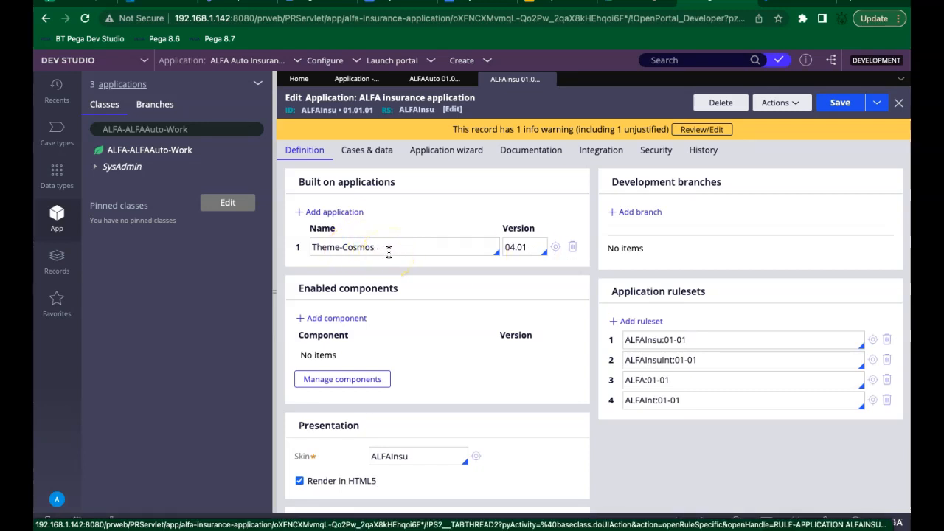
left_click(556, 248)
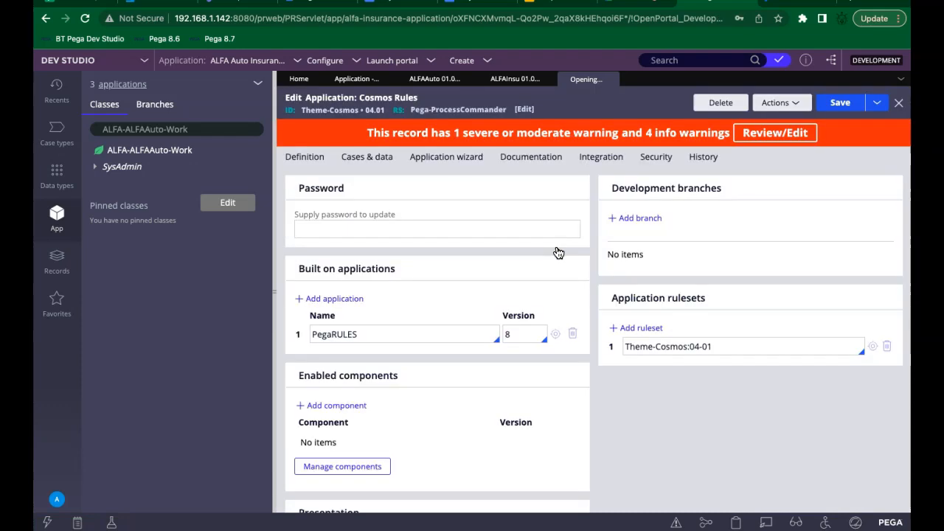
double_click(354, 334)
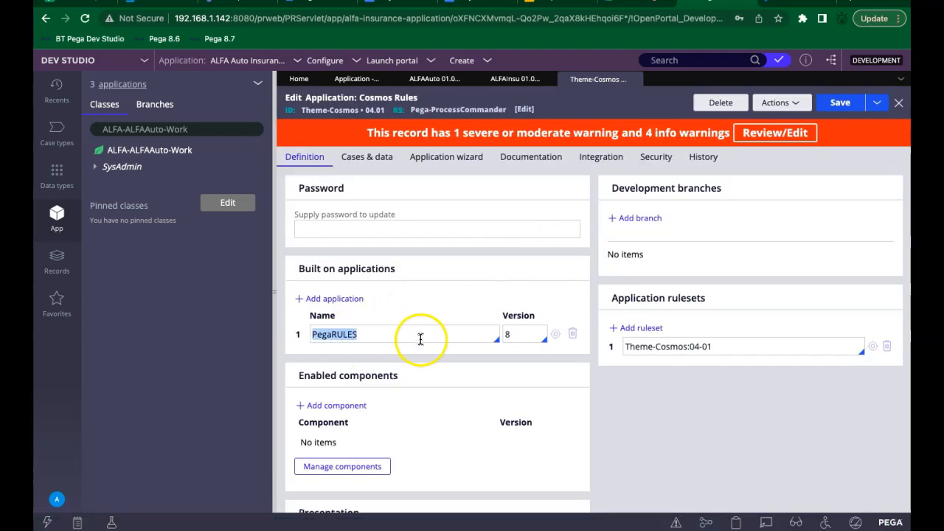
left_click(556, 336)
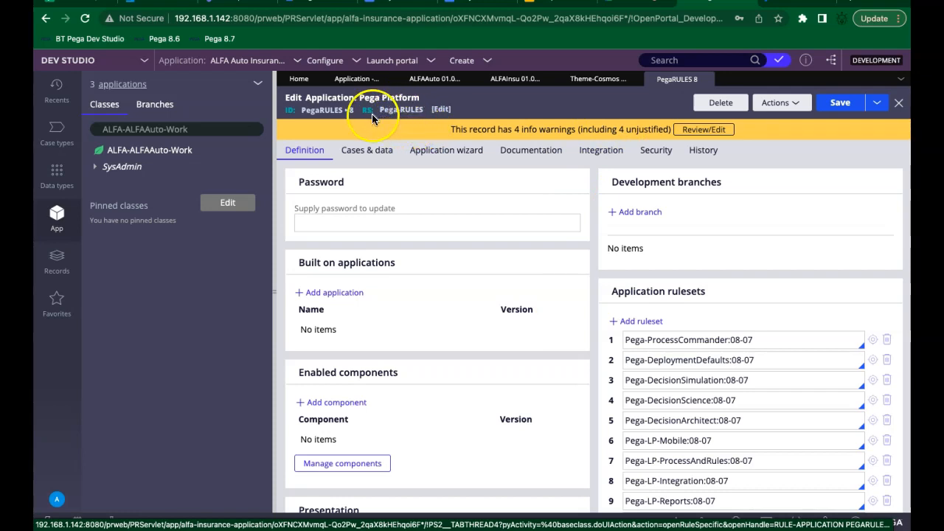
Step: Navigate back to the ALFA Auto record, highlighting the ALFAInsu and ALFAAuto record IDs along the way
left_click(595, 79)
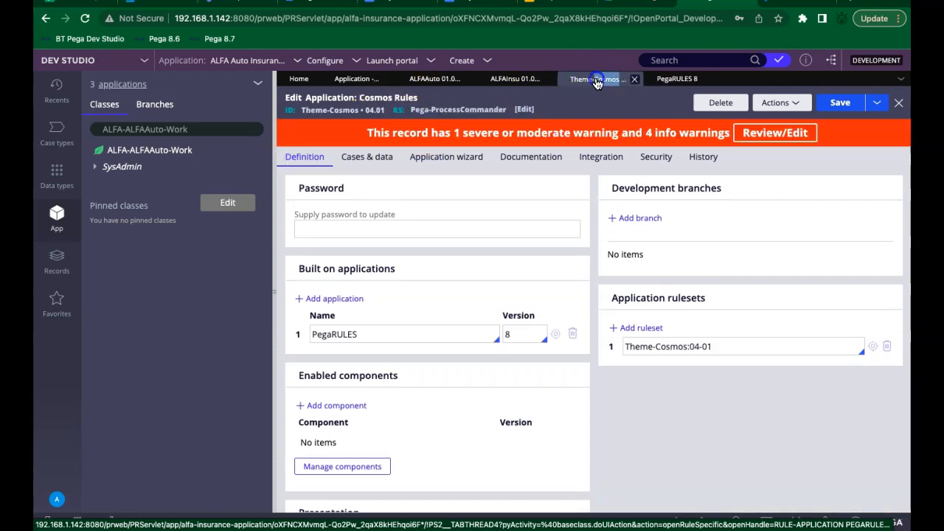
left_click(502, 82)
left_click(501, 87)
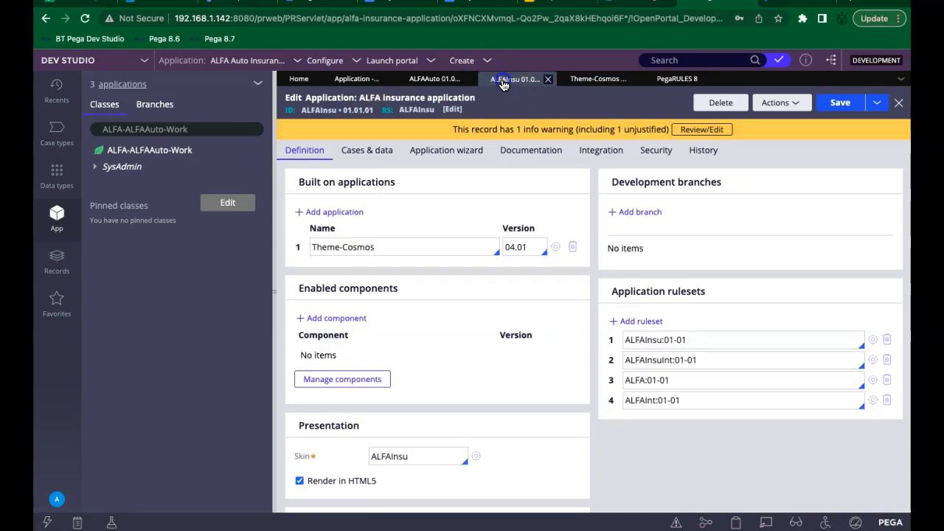
double_click(313, 114)
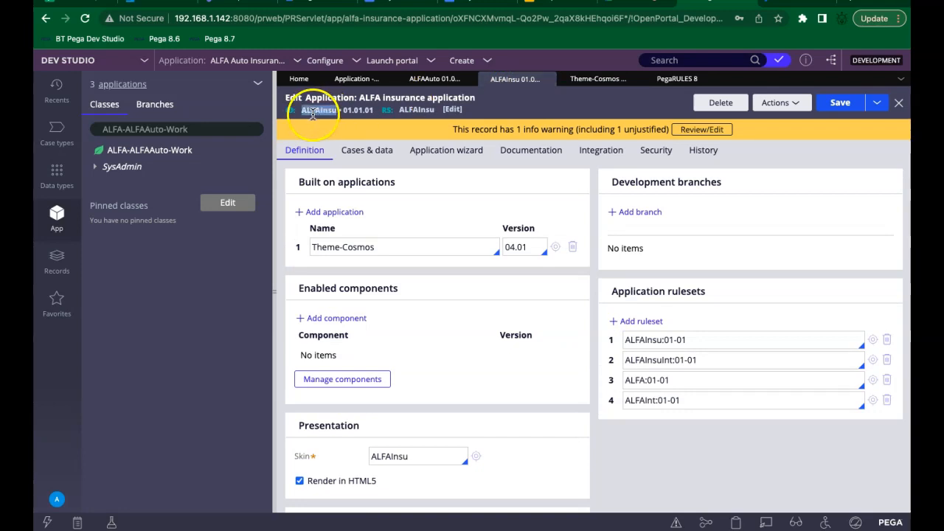
left_click(435, 79)
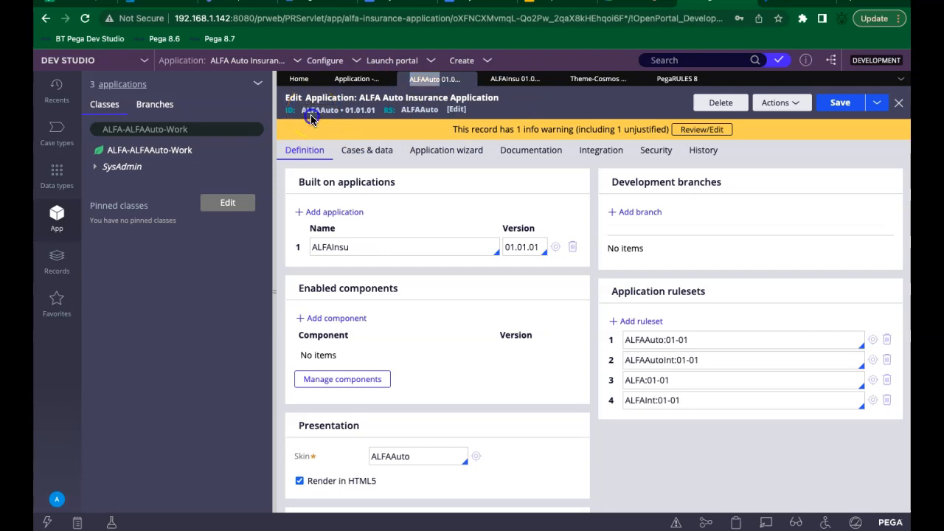
left_click(317, 112)
double_click(317, 112)
left_click(524, 105)
Step: Review the open PegaRULES 8, Cosmos Rules, ALFA insurance and ALFA Auto record tabs in turn
left_click(676, 80)
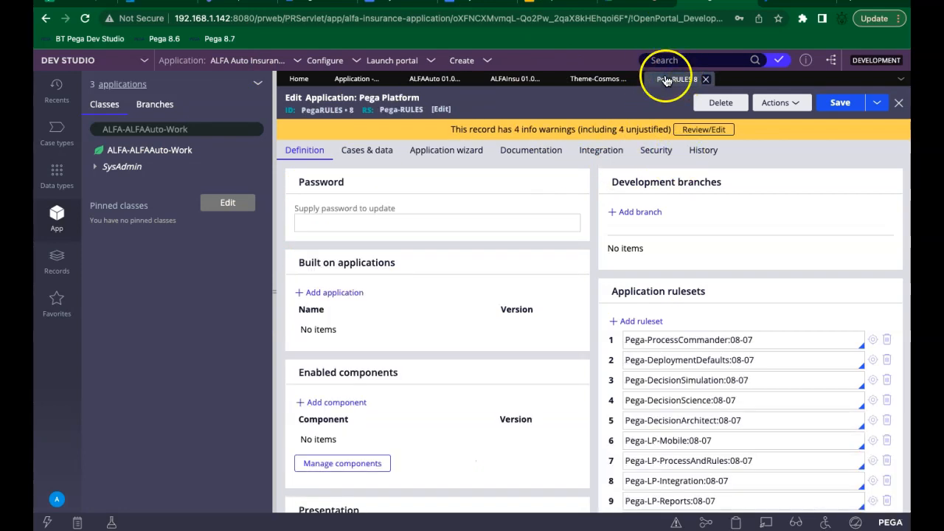
left_click(601, 80)
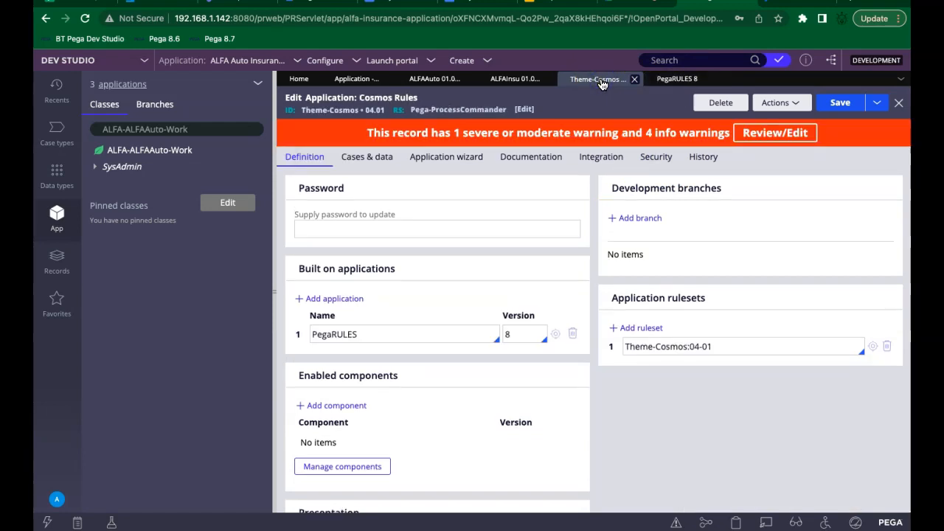
left_click(515, 79)
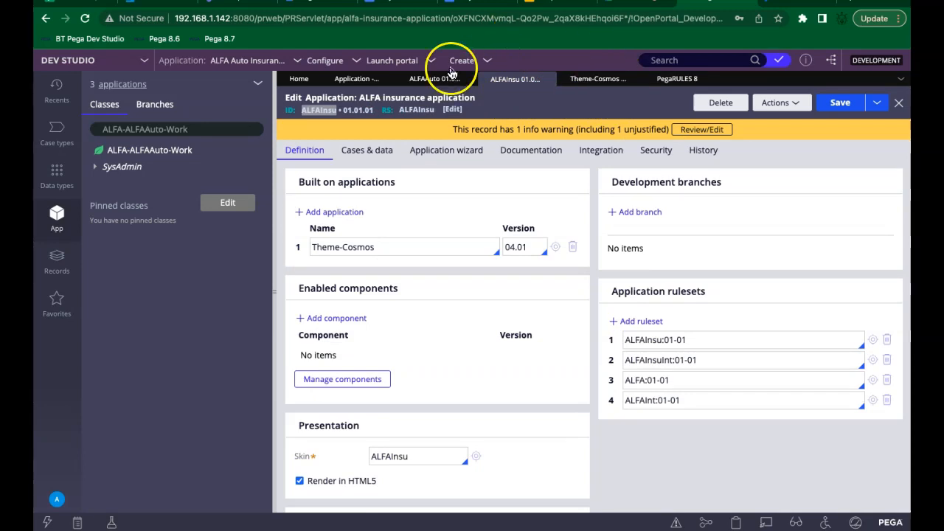
left_click(425, 81)
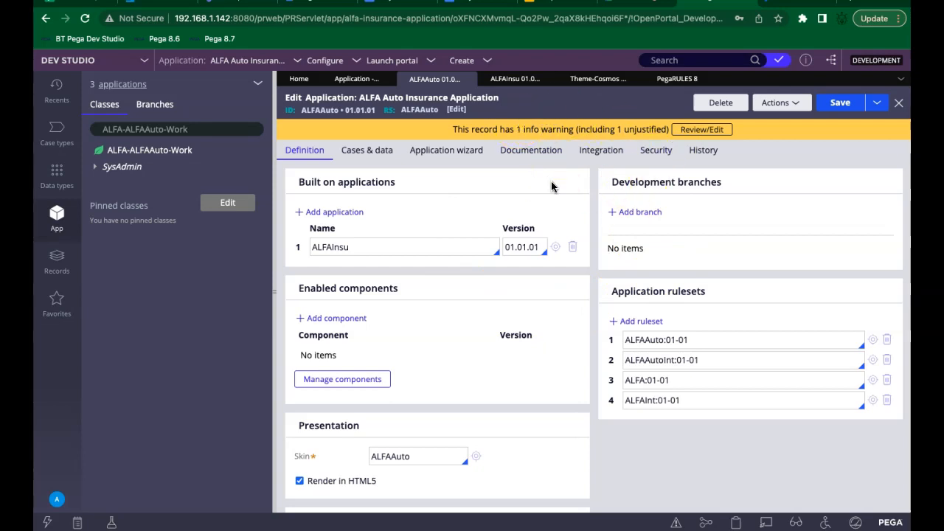
left_click(353, 242)
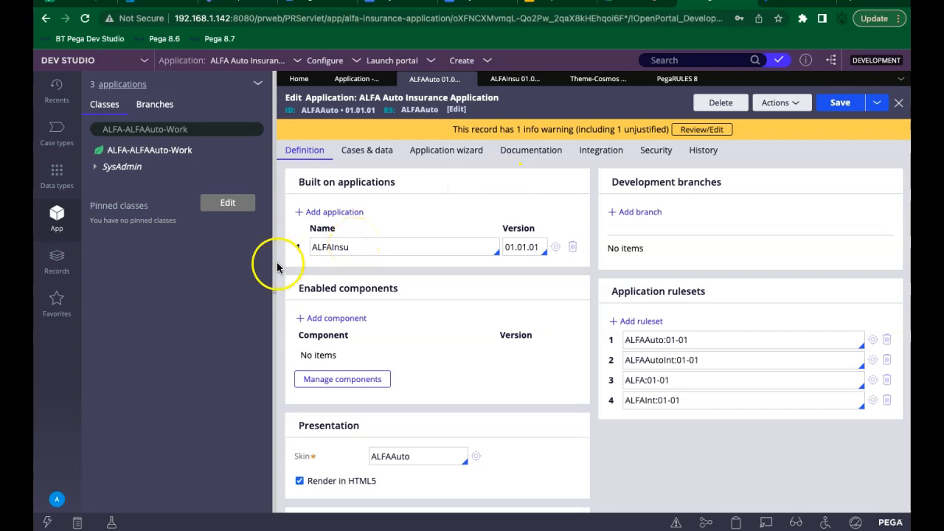
Step: Look over the Application menu actions and close the menu without choosing one
left_click(243, 64)
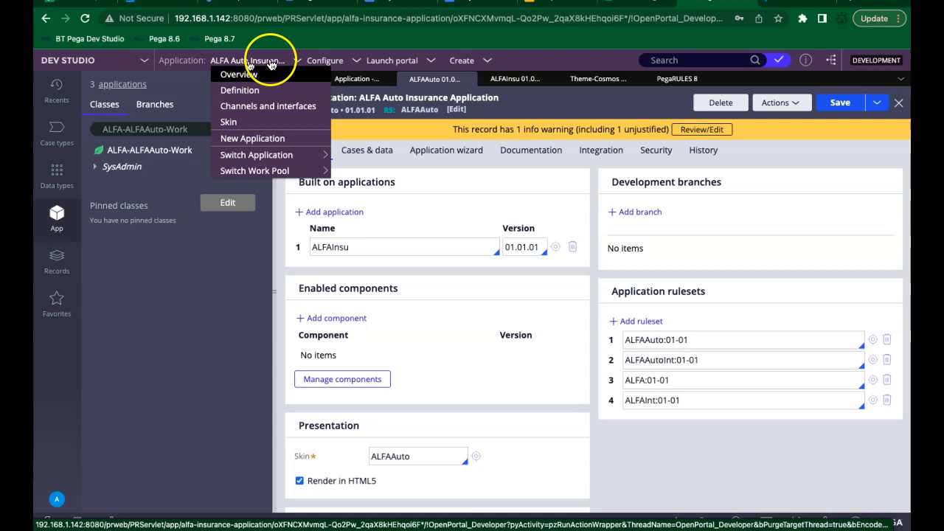
left_click(267, 145)
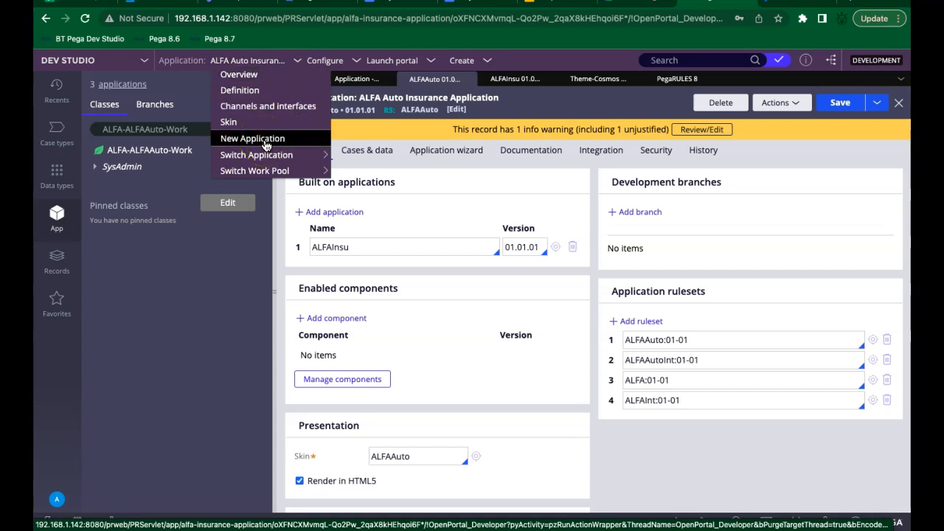
left_click(224, 251)
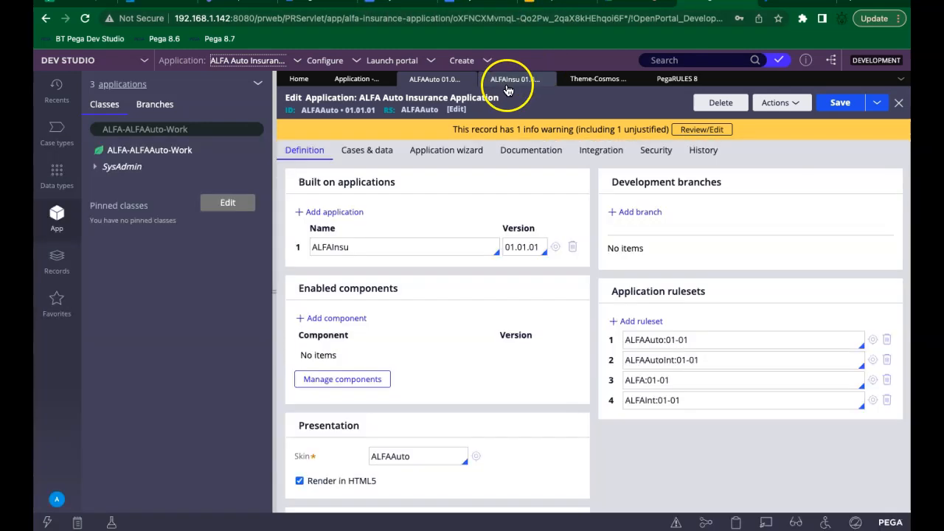
Step: Check that ALFAInsu is built on Theme-Cosmos, return to ALFAAuto, then show the Progressive quote page
left_click(508, 82)
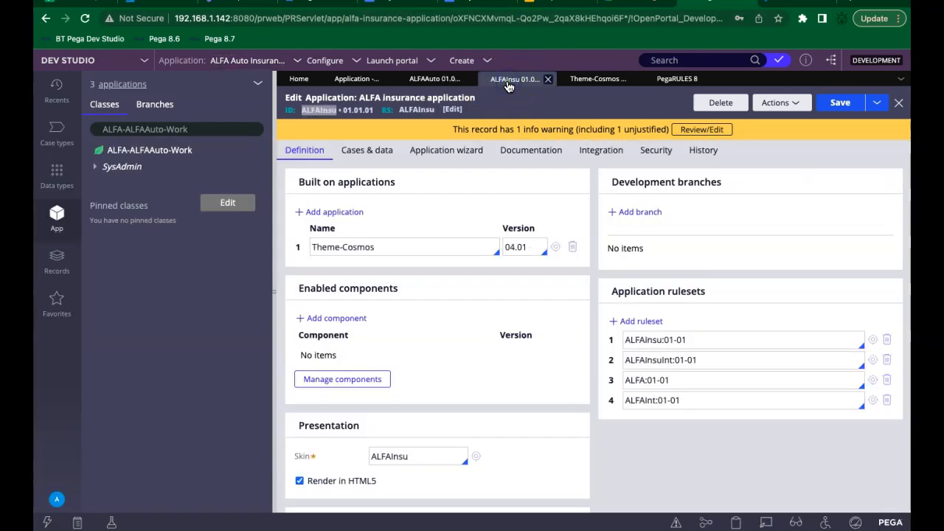
left_click(333, 112)
left_click(415, 80)
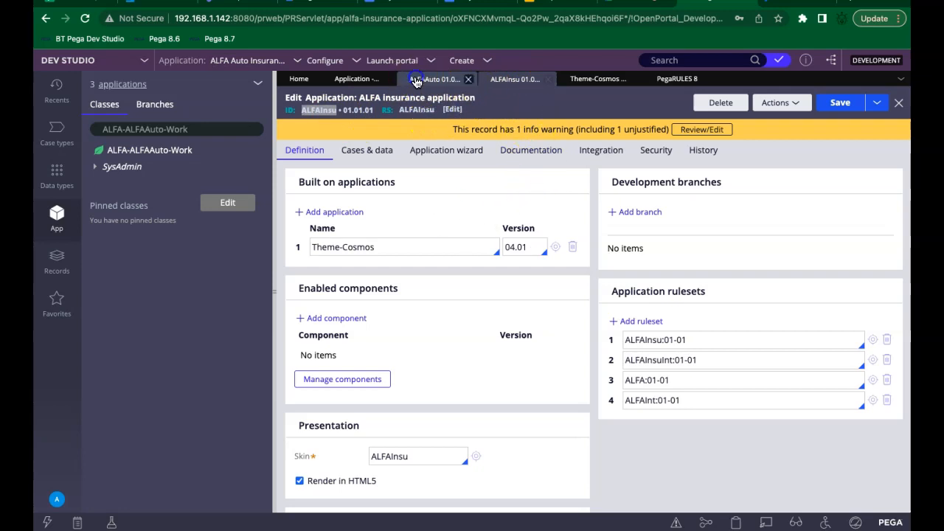
double_click(326, 115)
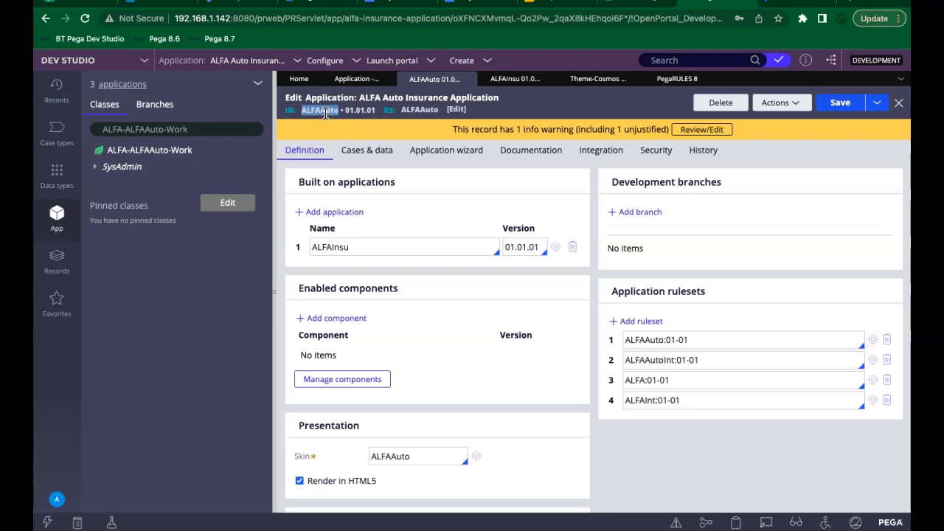
left_click(789, 2)
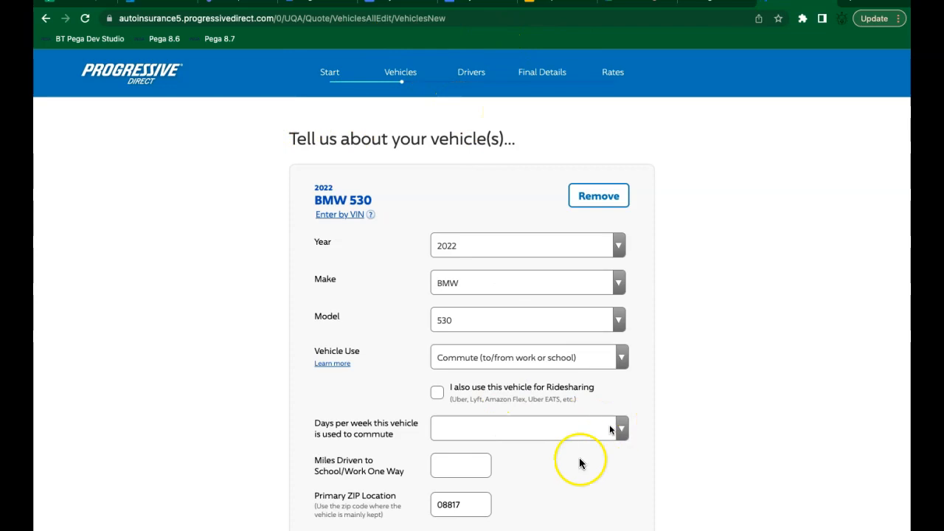
Step: Scroll through the 2022 BMW 530 vehicle details form, then move to the Day 3 notes
scroll(611, 482, "down", 2)
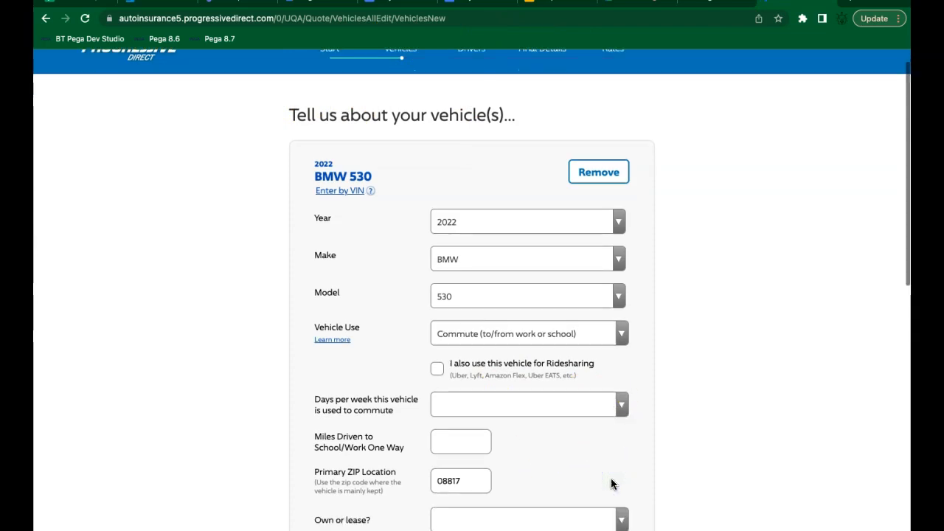
scroll(611, 482, "down", 3)
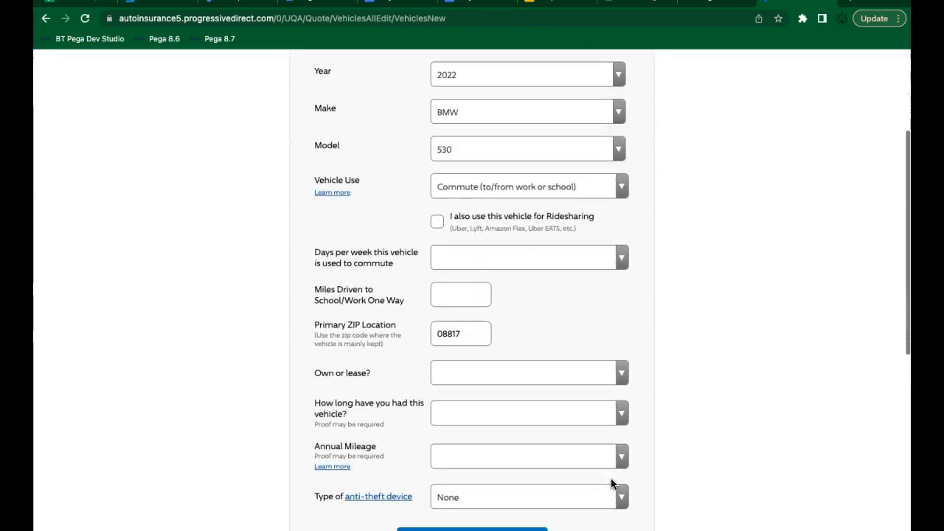
scroll(612, 479, "up", 3)
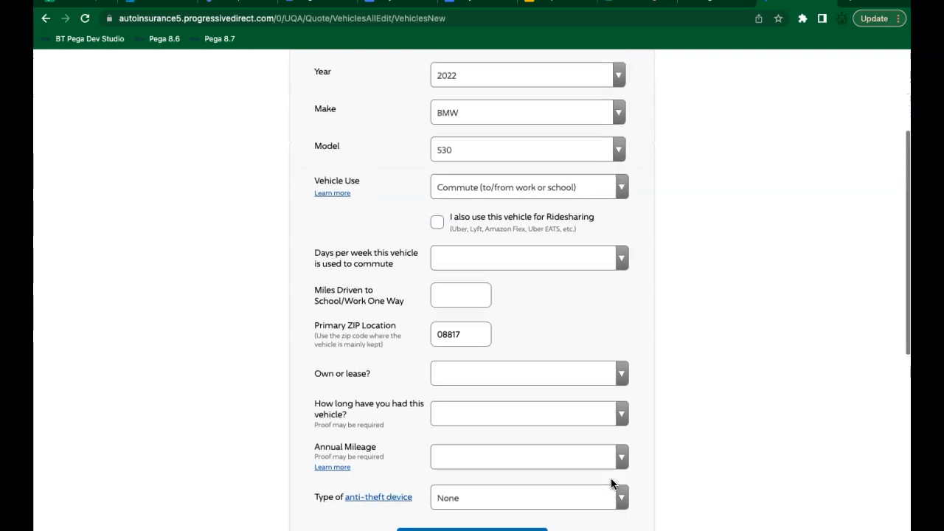
scroll(610, 478, "up", 2)
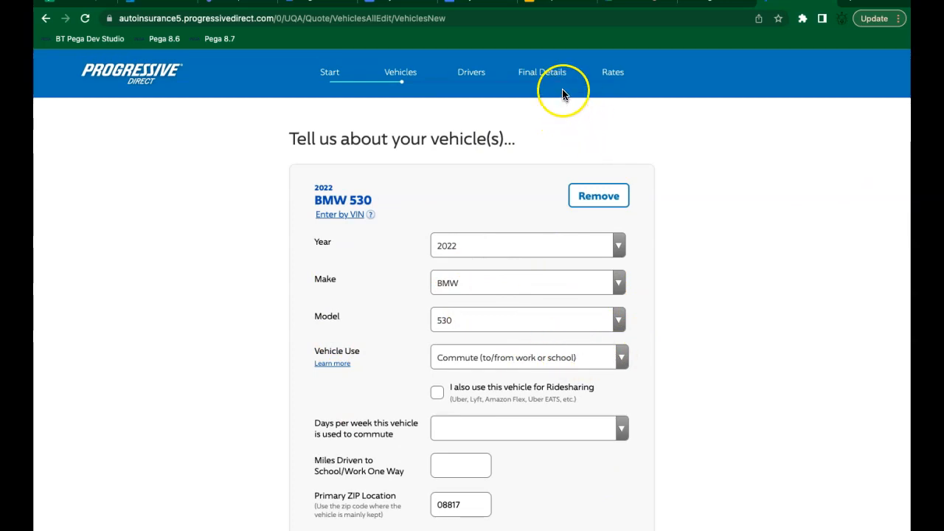
left_click(395, 1)
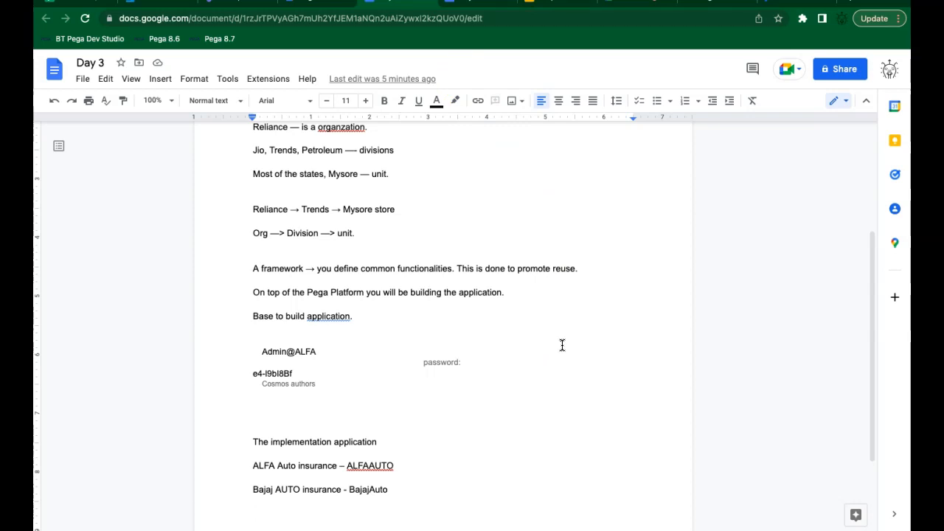
Step: Check the framework sentence in the Day 3 notes, then go back to ALFA Auto in Dev Studio
left_click(530, 263)
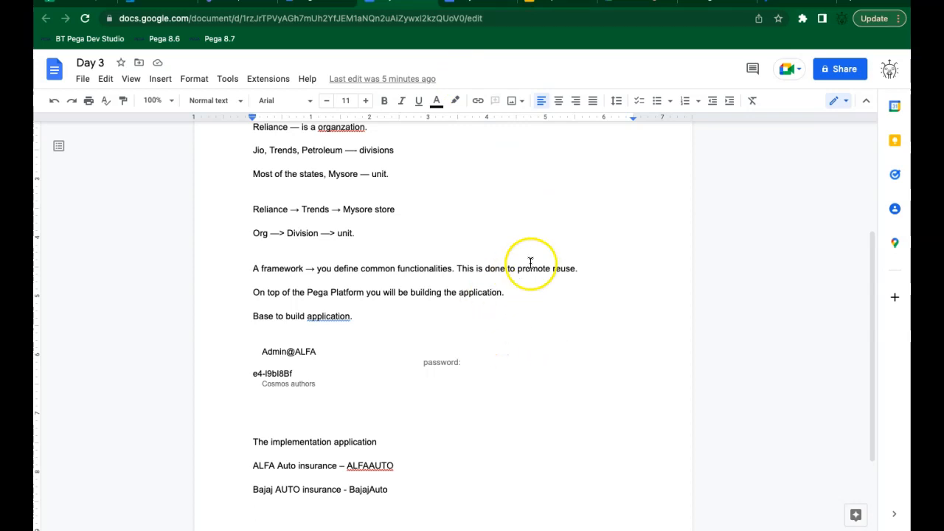
left_click(713, 5)
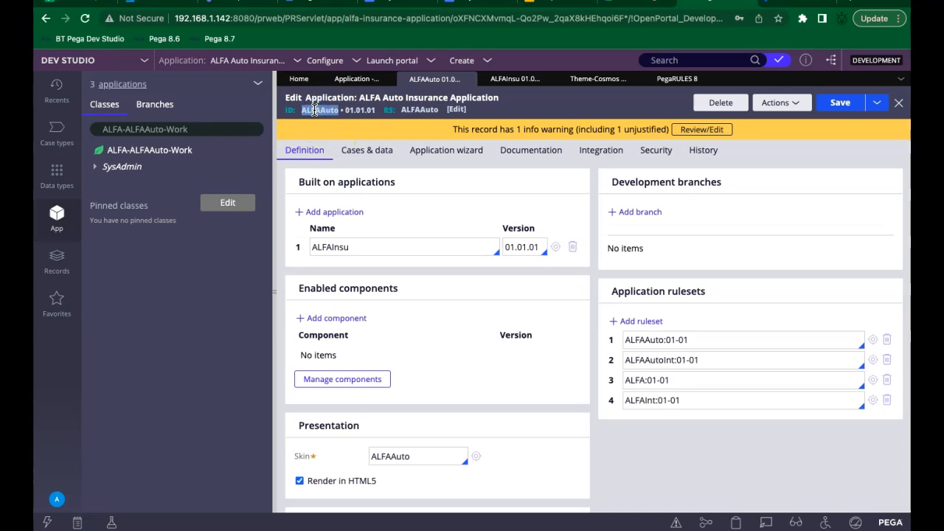
Step: Highlight ALFAInsu under Built on applications, then go to the Progressive BMW 530 vehicle form
left_click(359, 248)
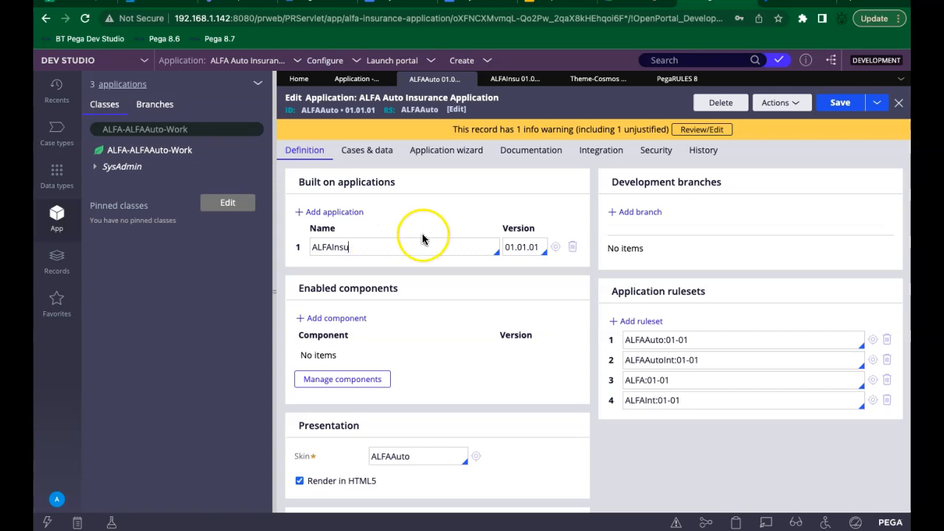
left_click(446, 217)
left_click(782, 2)
left_click(752, 240)
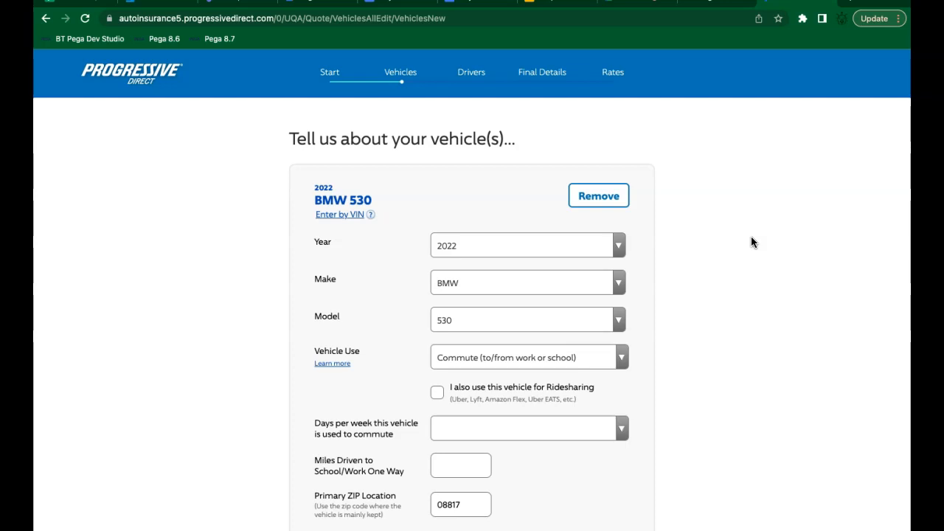
Step: Scroll the Progressive vehicle form down and back up, then return to ALFA Auto in Dev Studio
left_click(753, 272)
scroll(752, 277, "down", 3)
scroll(752, 277, "down", 2)
scroll(752, 277, "down", 1)
scroll(752, 277, "up", 3)
scroll(752, 277, "up", 3)
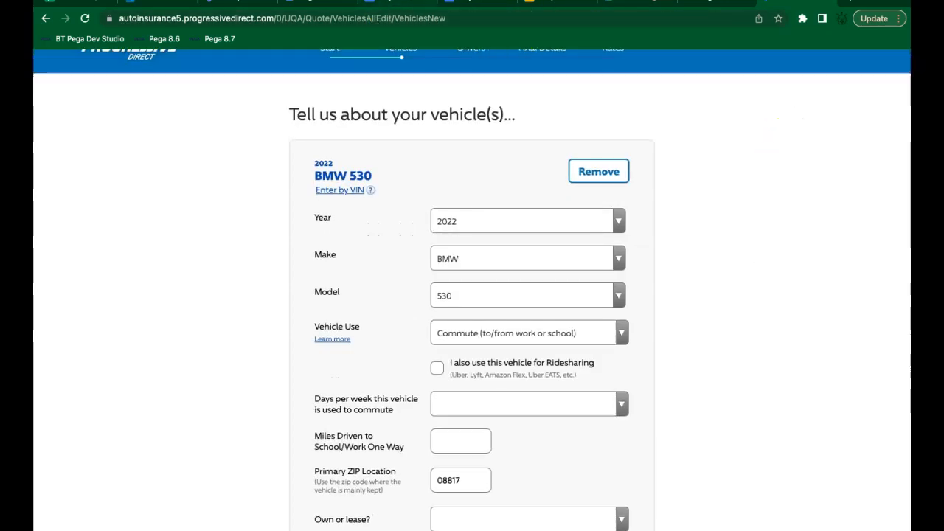
left_click(714, 2)
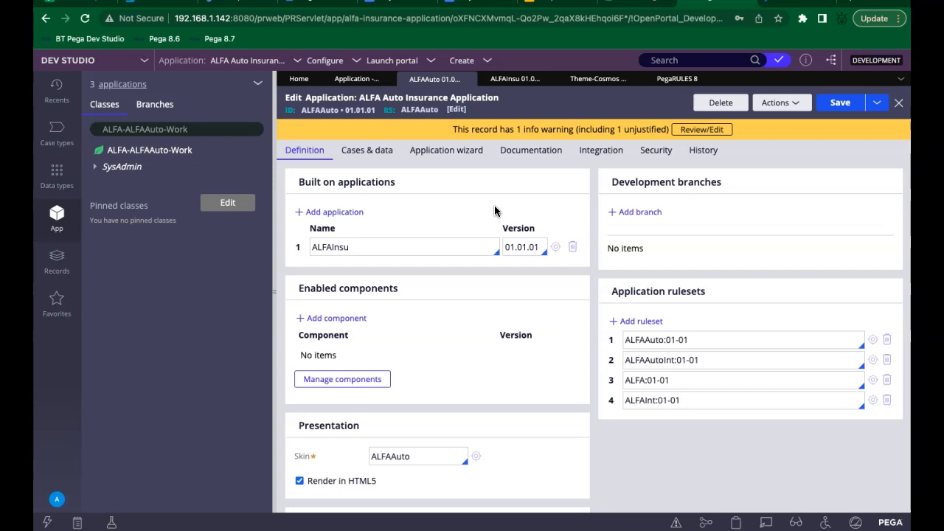
Step: Choose New Application from the Dev Studio Application menu
left_click(276, 65)
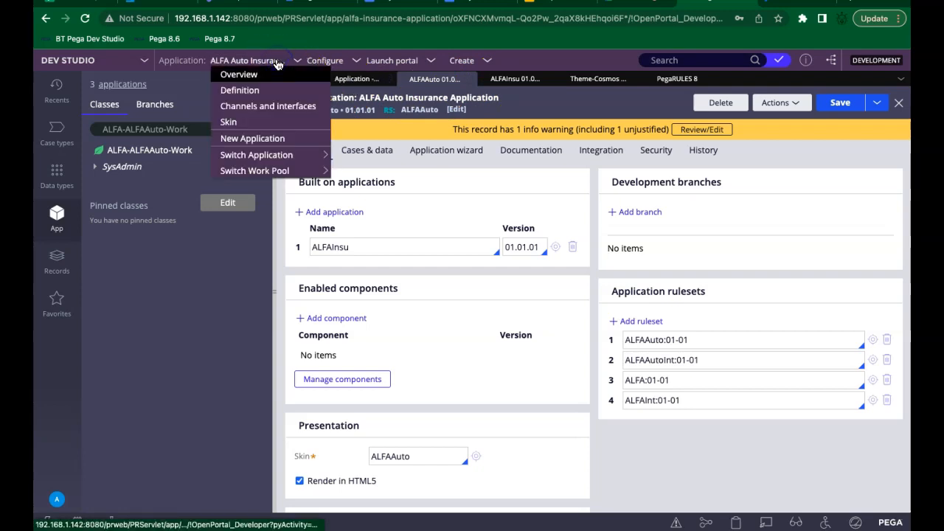
left_click(253, 139)
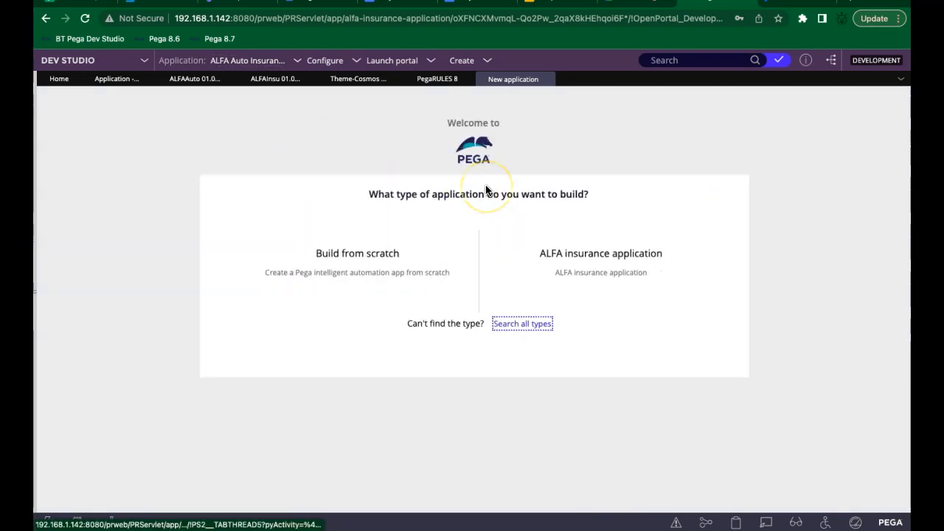
Step: Select the ALFA insurance application as the base, deselect and reselect it, then move to the Day 3 notes
mouse_move(316, 280)
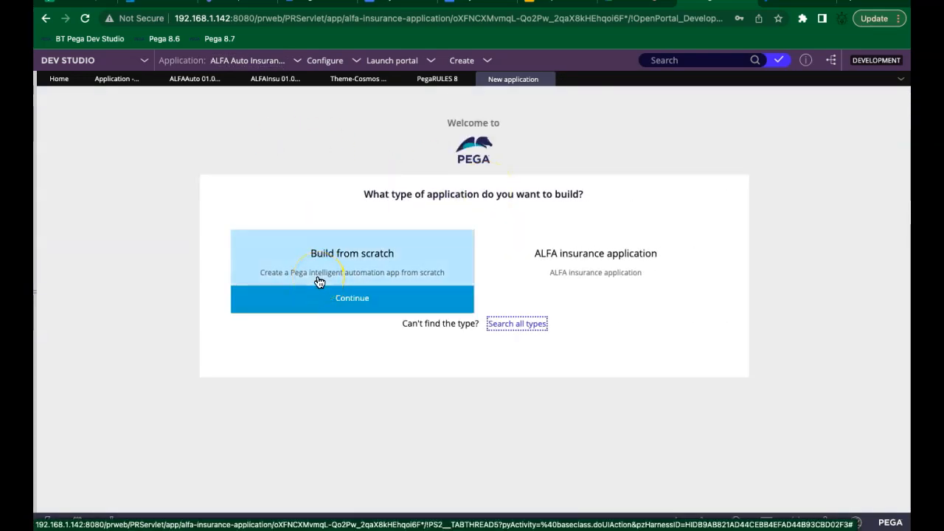
left_click(533, 285)
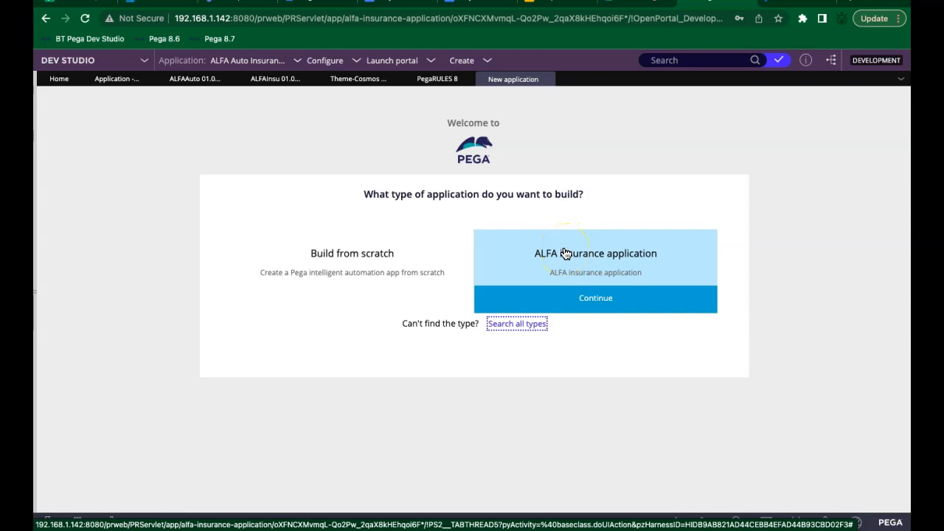
left_click(424, 157)
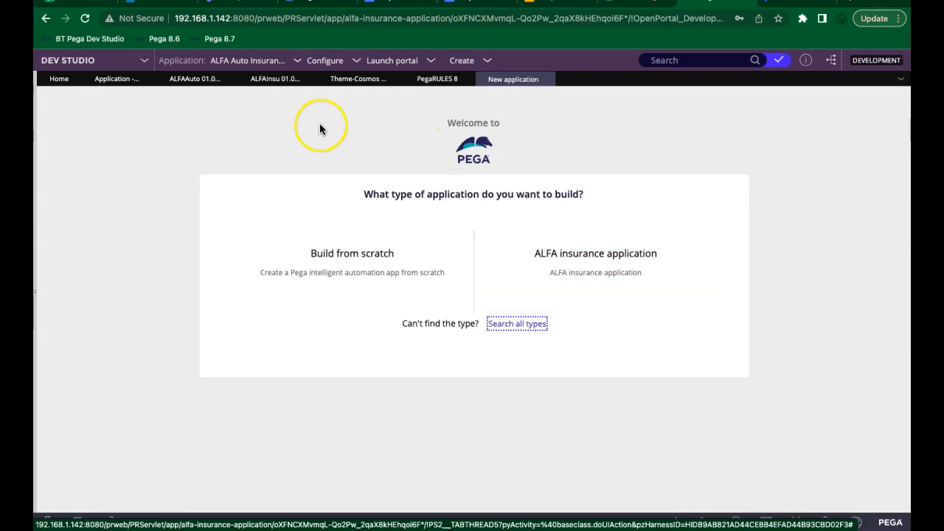
left_click(580, 280)
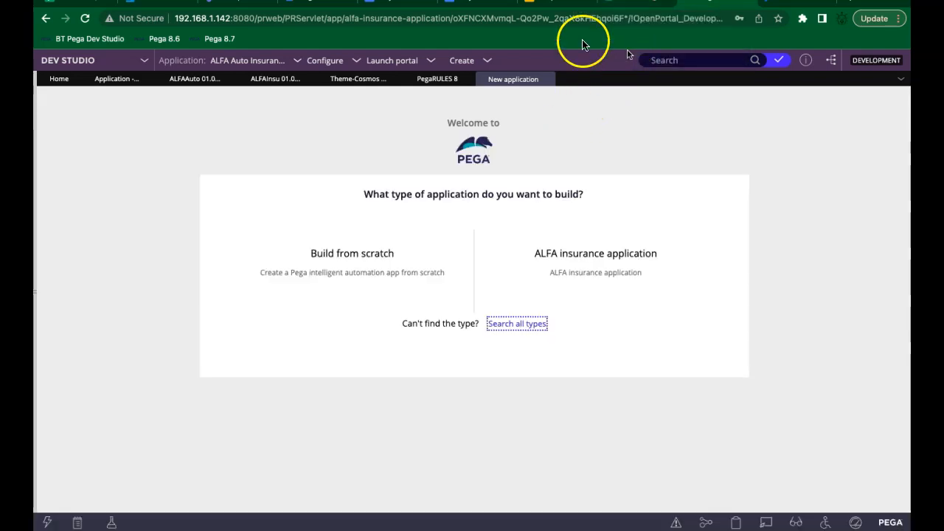
left_click(390, 6)
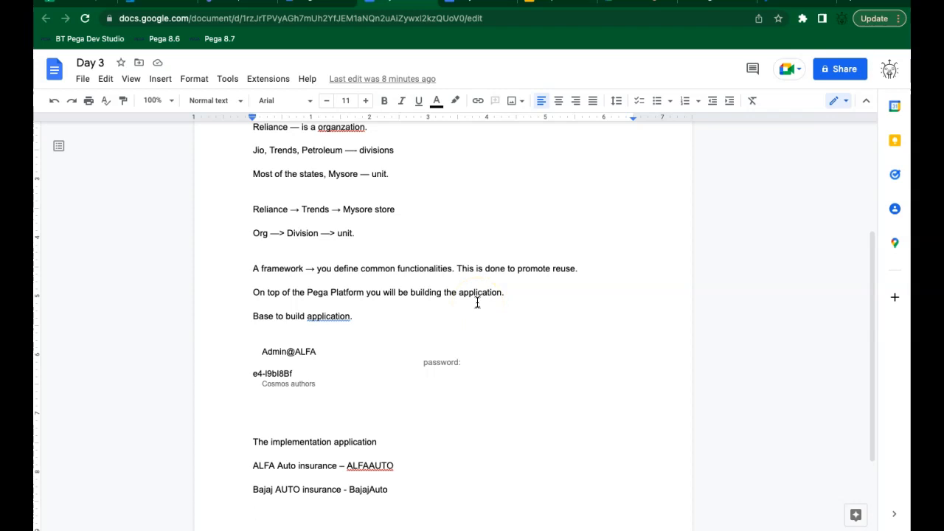
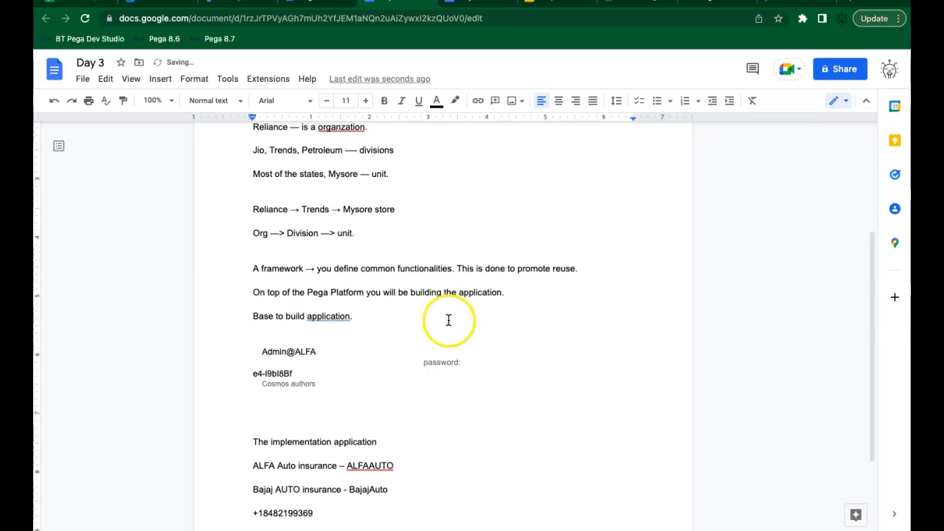
Step: Type a contact phone number on the last line of the Day 3 notes and select that line
double_click(280, 513)
triple_click(279, 513)
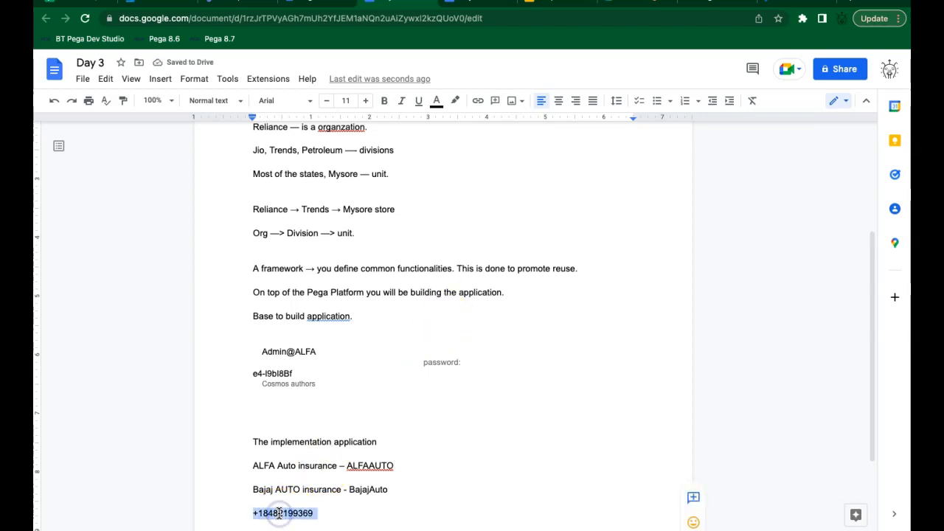